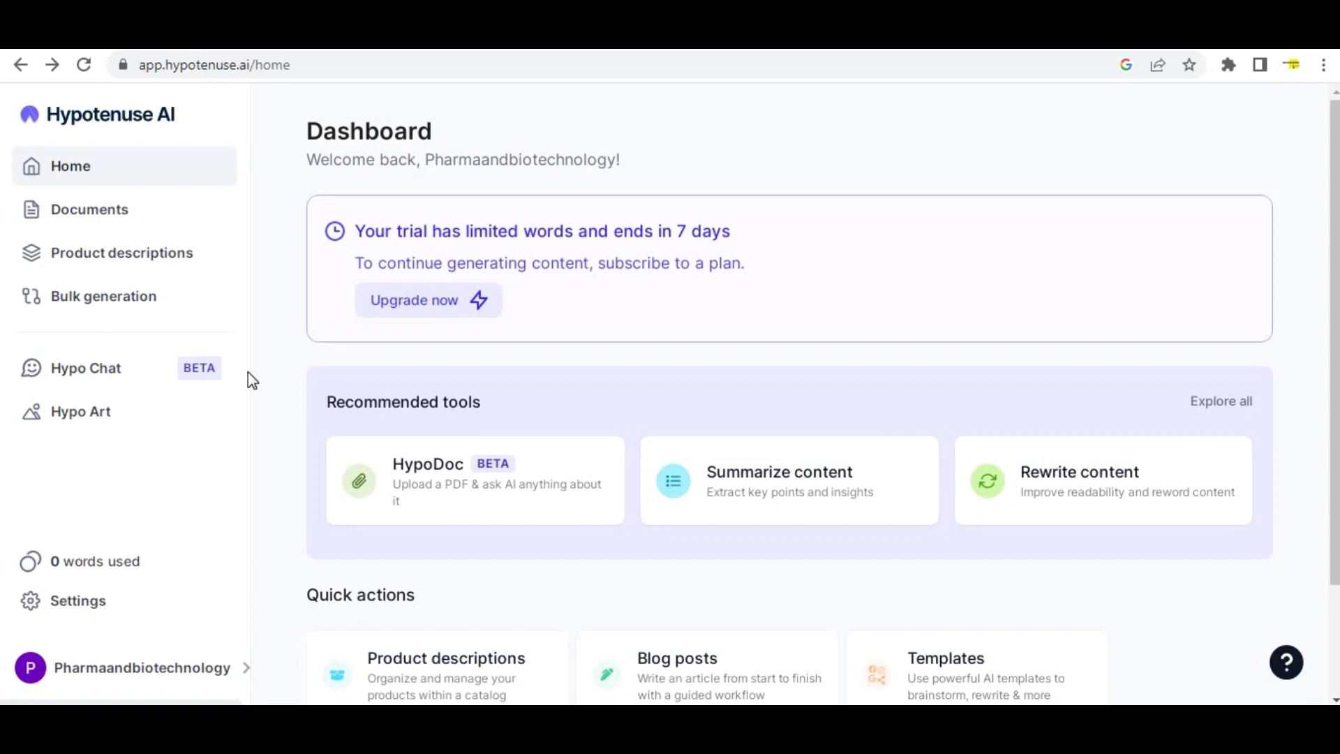
Open the image generation tool from the dashboard's quick actions
scroll(251, 380, down, 2)
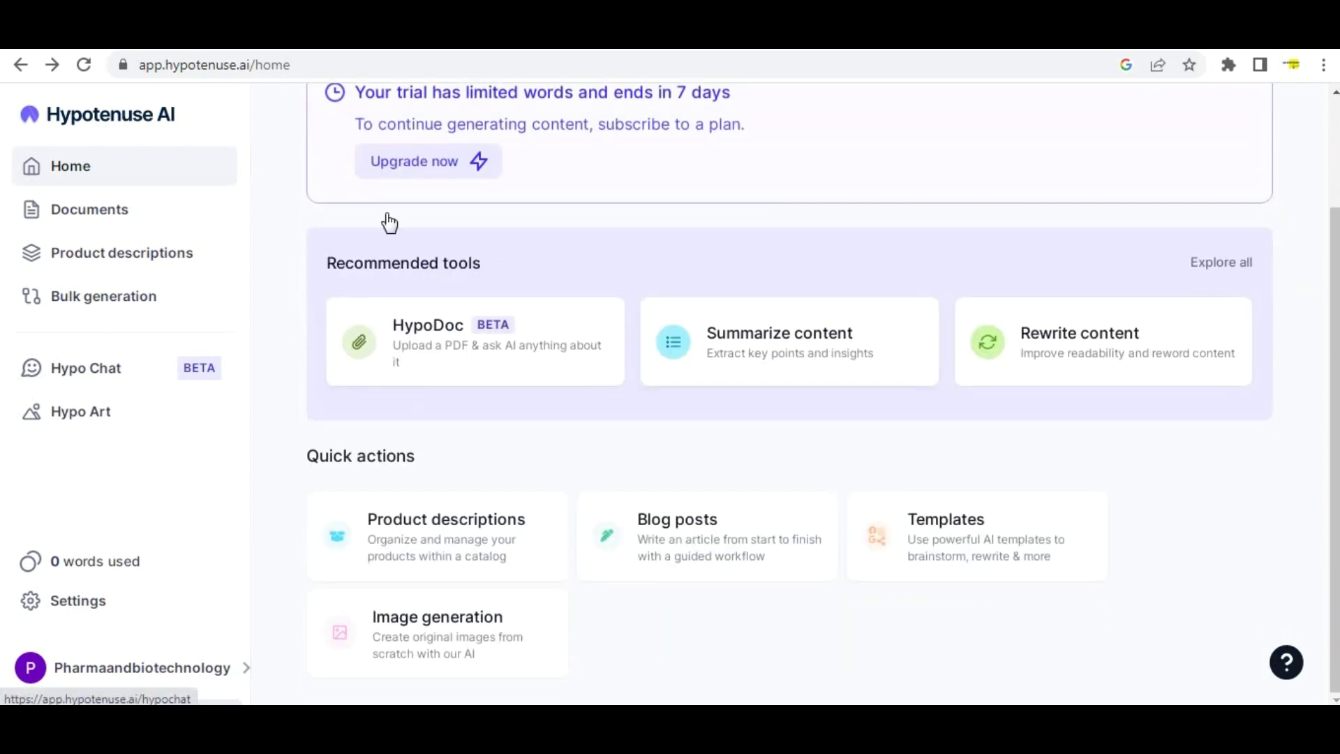
scroll(295, 375, up, 2)
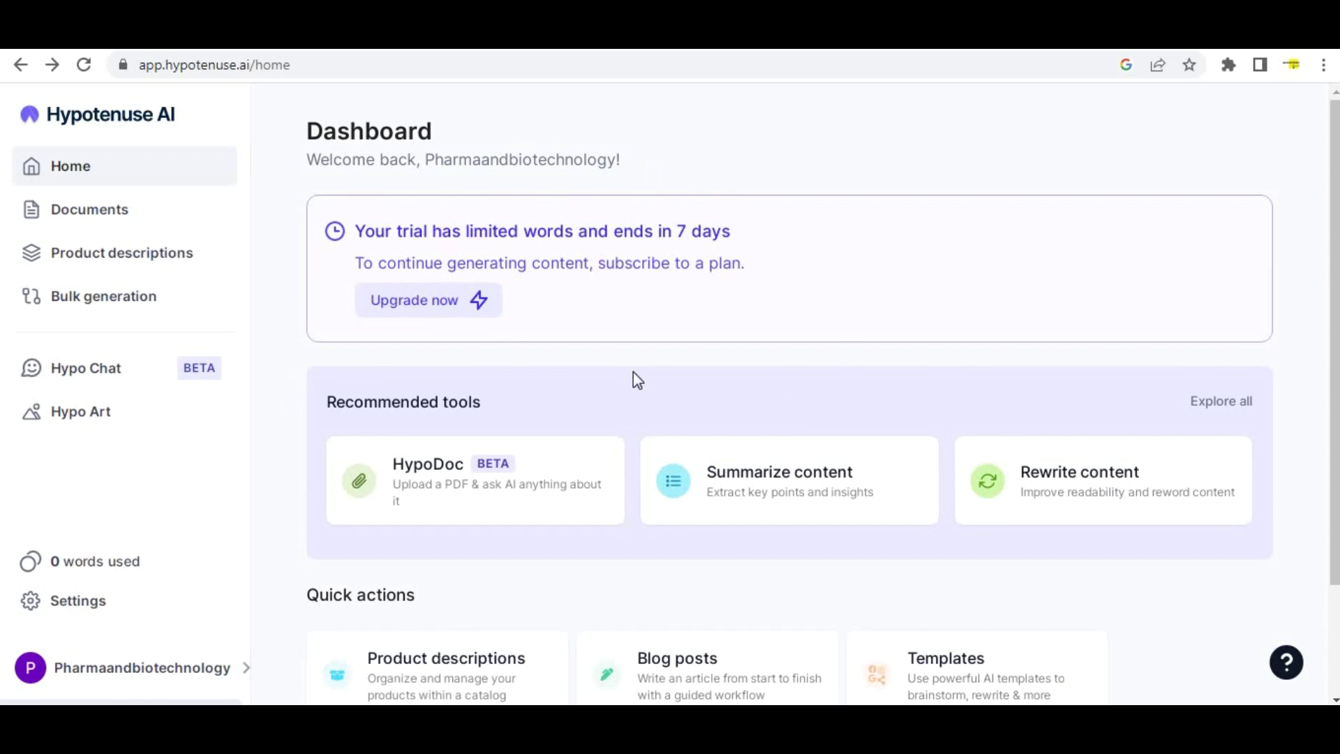
scroll(633, 374, down, 1)
scroll(636, 391, down, 1)
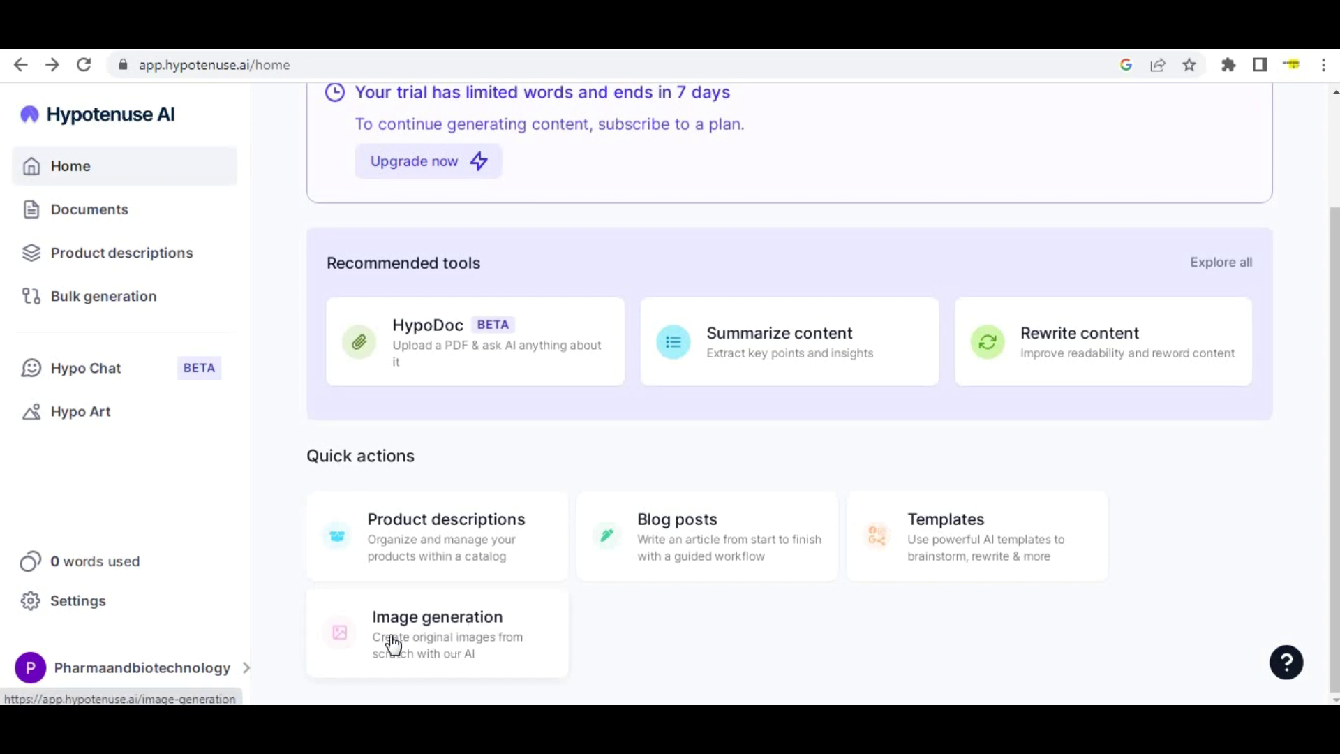
click(428, 647)
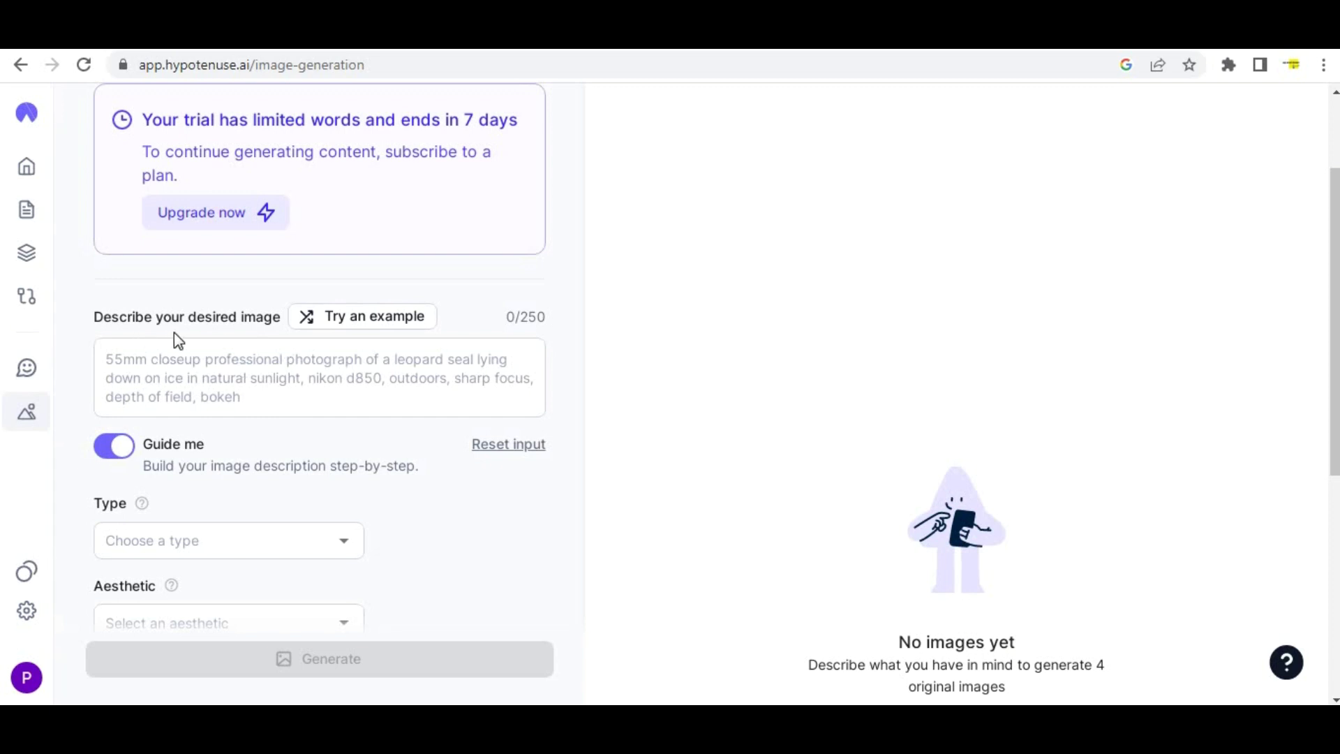
Describe the desired image as "car is flying with dog and some kind of tree also flying"
click(151, 368)
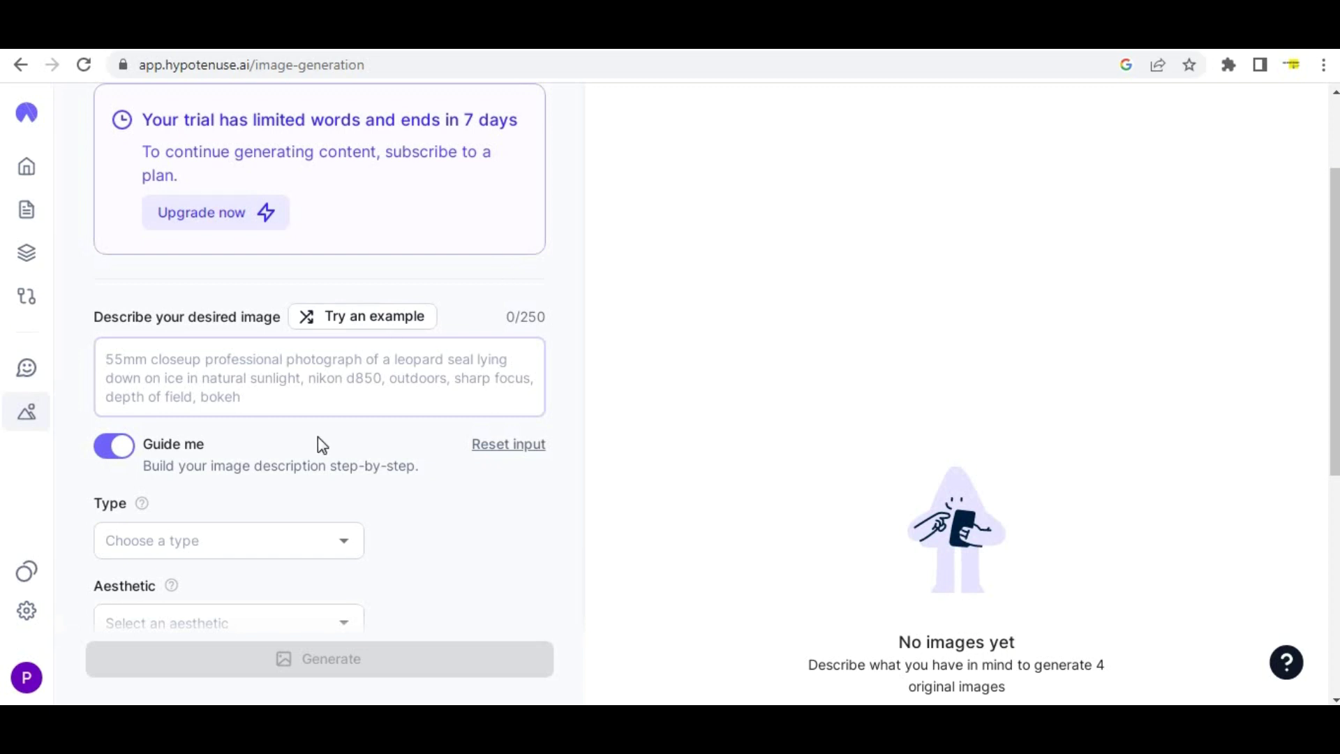
text(car)
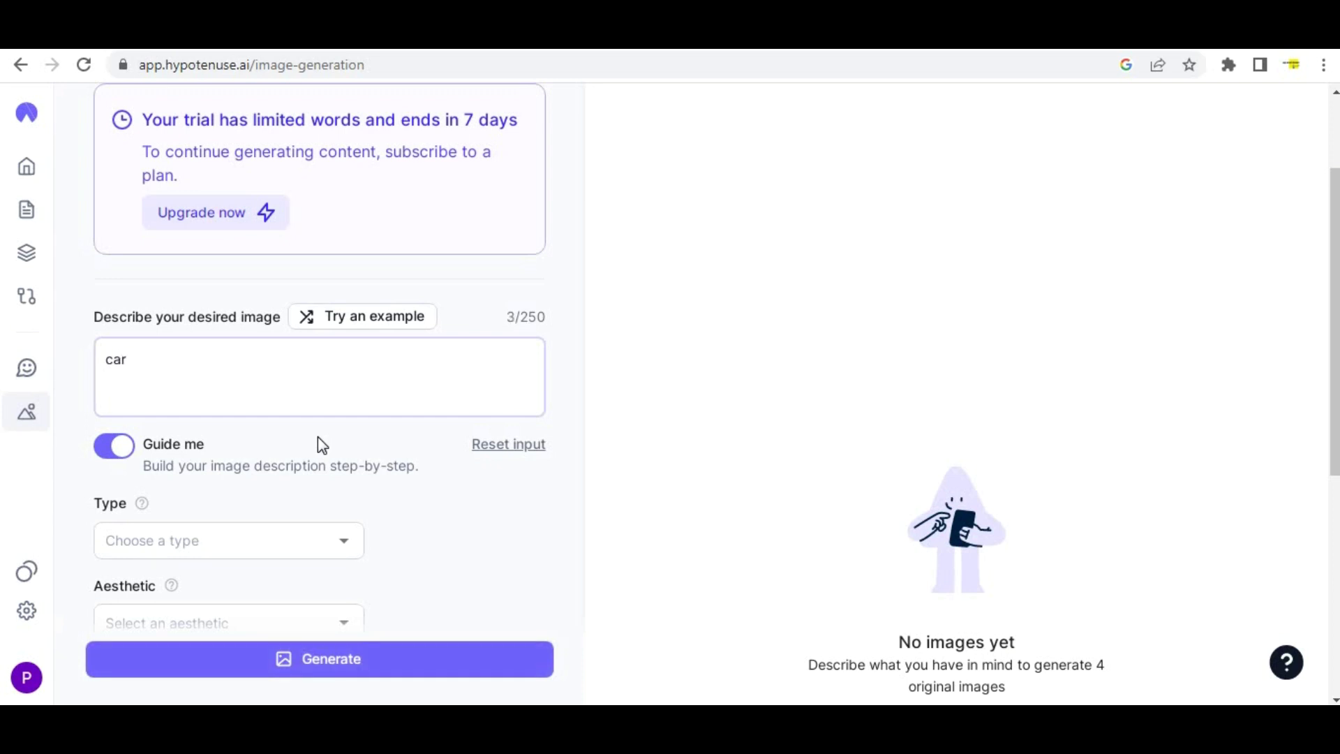
text( is flying with dog)
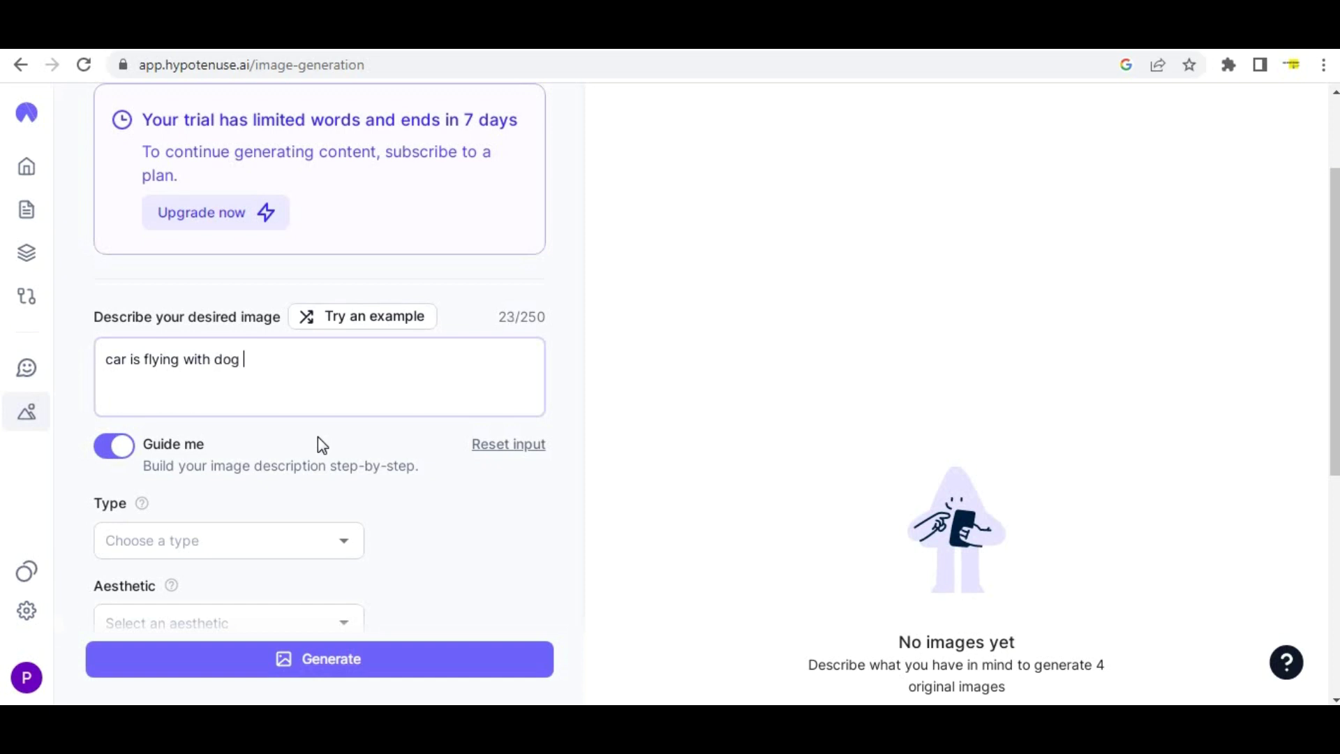
text( and some kind of tree )
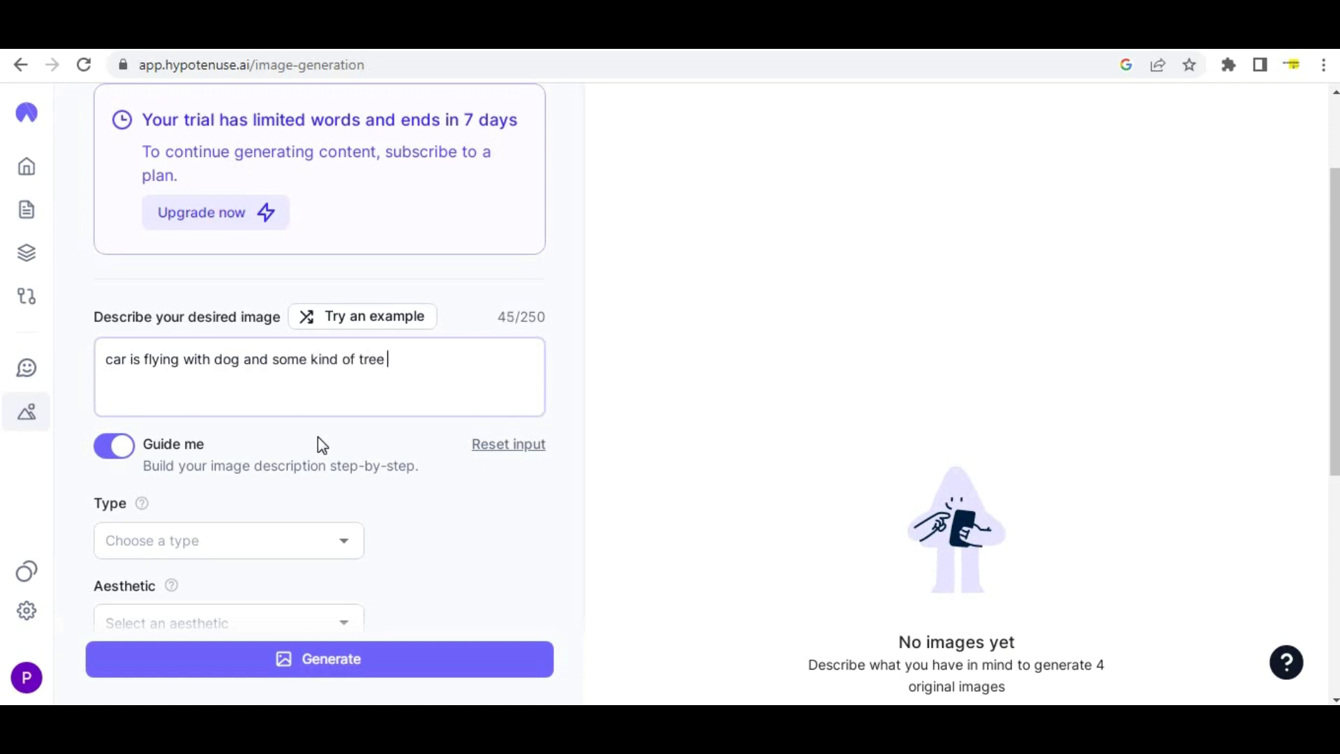
text(also flying)
Set the image type to artwork and the aesthetic to magical
scroll(564, 213, down, 3)
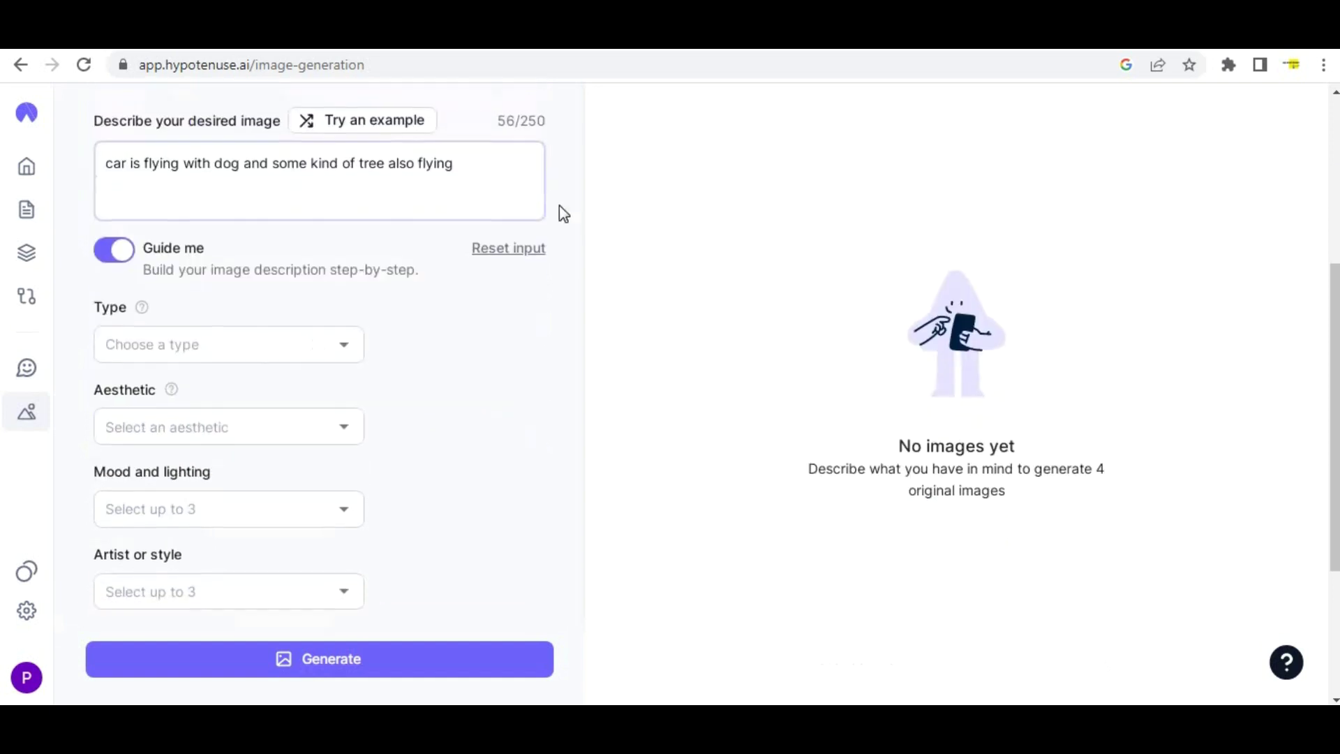
click(345, 344)
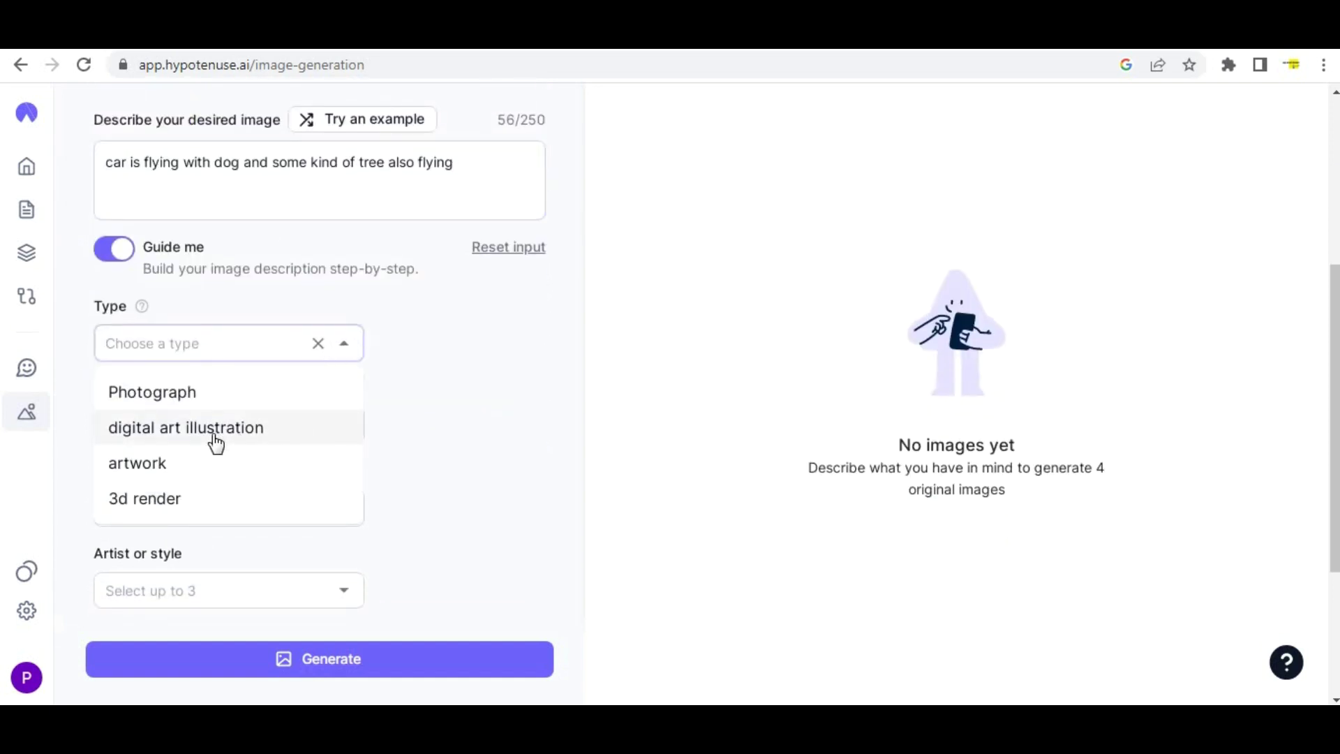
click(247, 474)
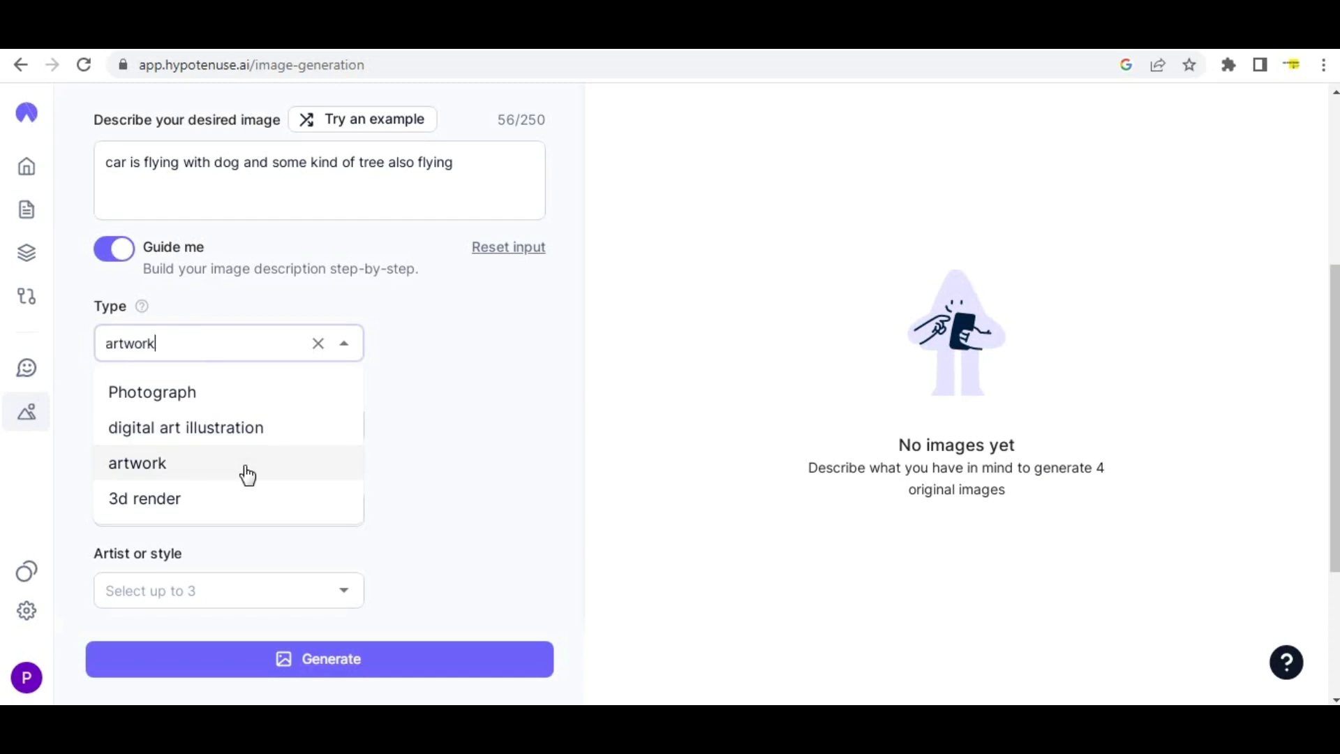
click(477, 418)
click(258, 433)
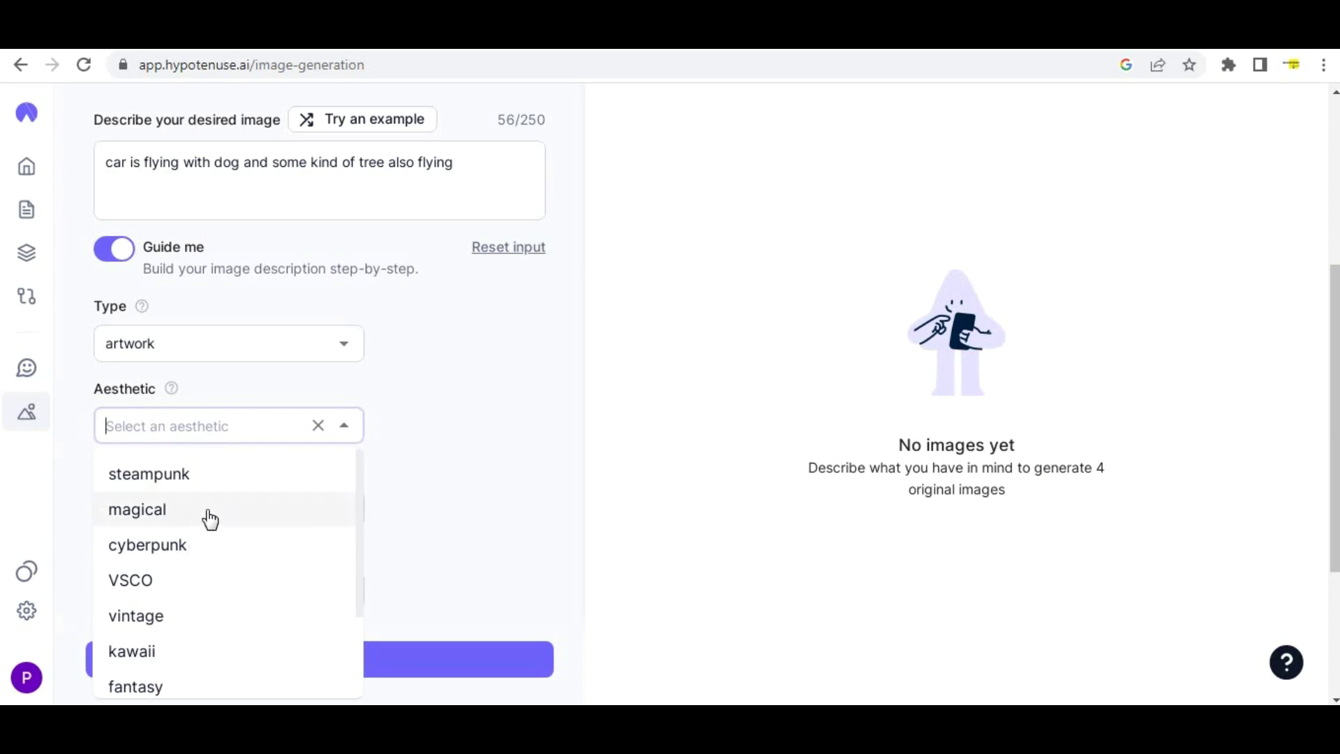
click(206, 518)
scroll(422, 416, down, 3)
click(464, 380)
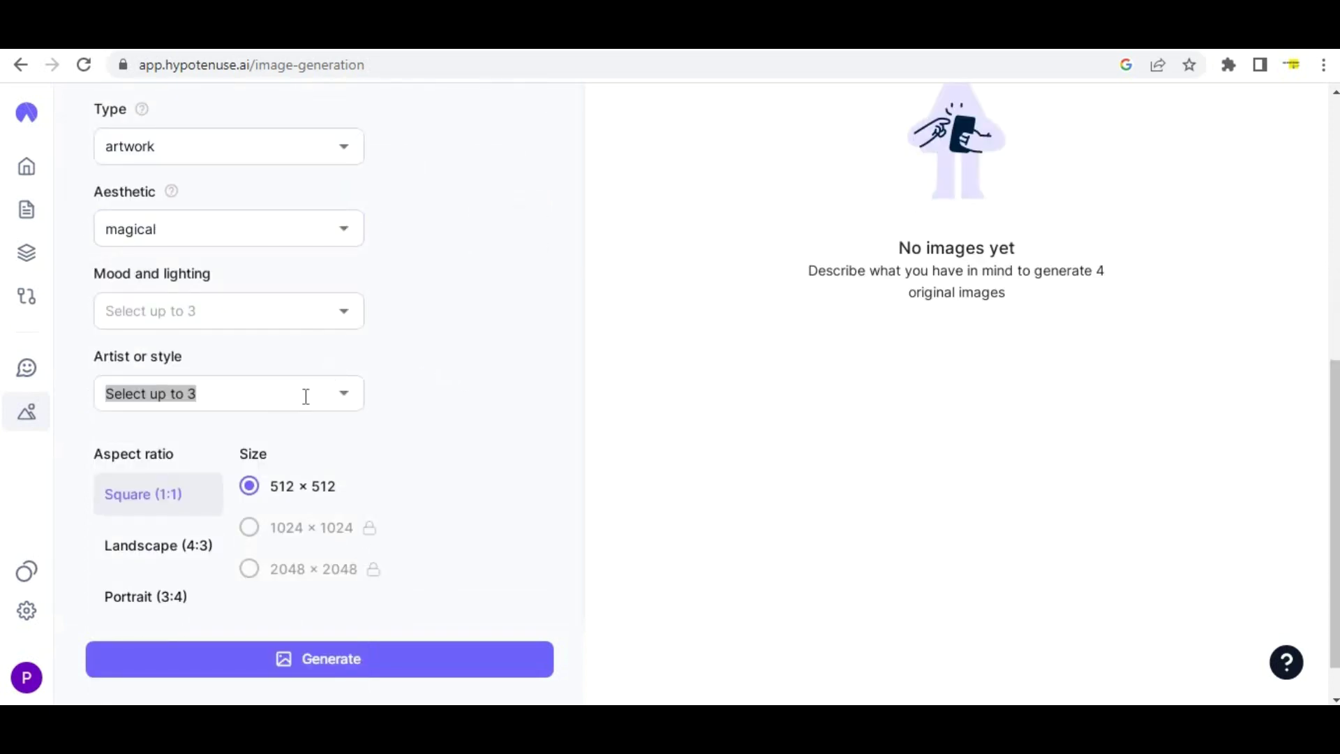
Try stormy, calm and elegant as the mood and lighting options, and clear the whole selection
click(344, 399)
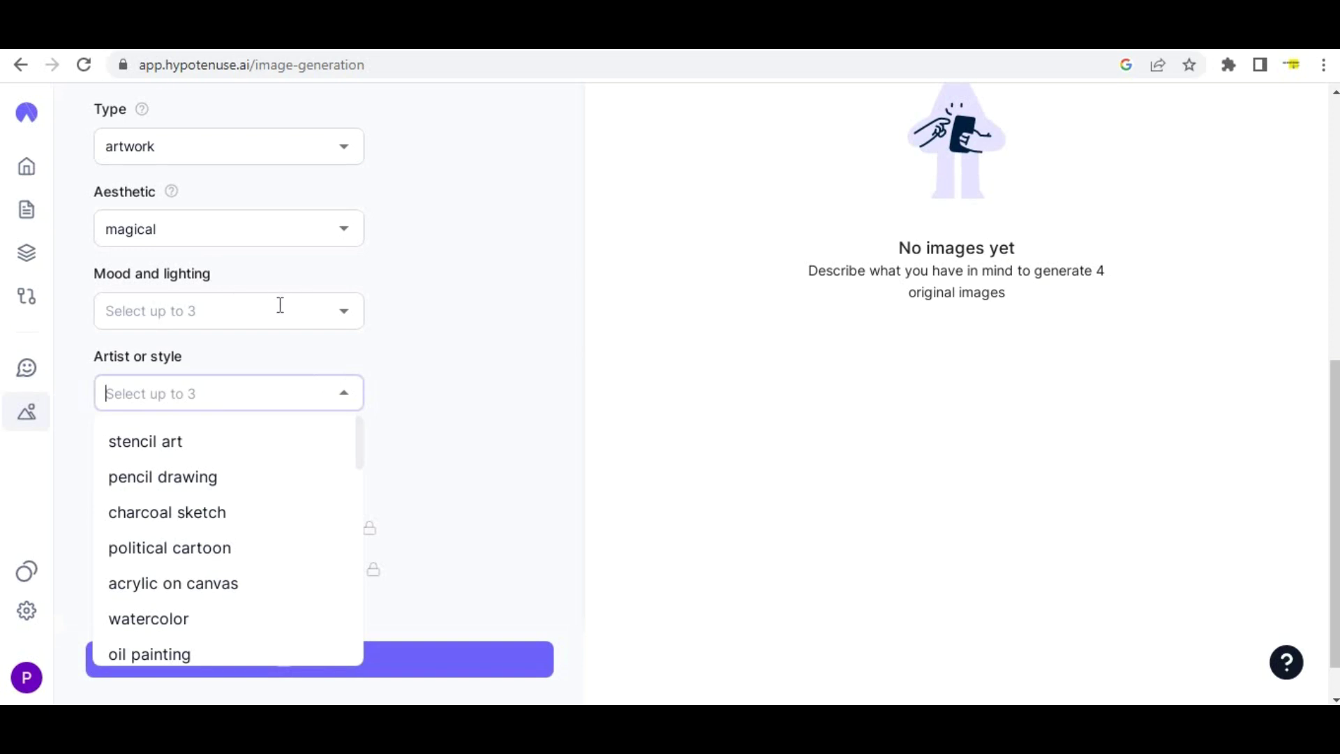
click(339, 318)
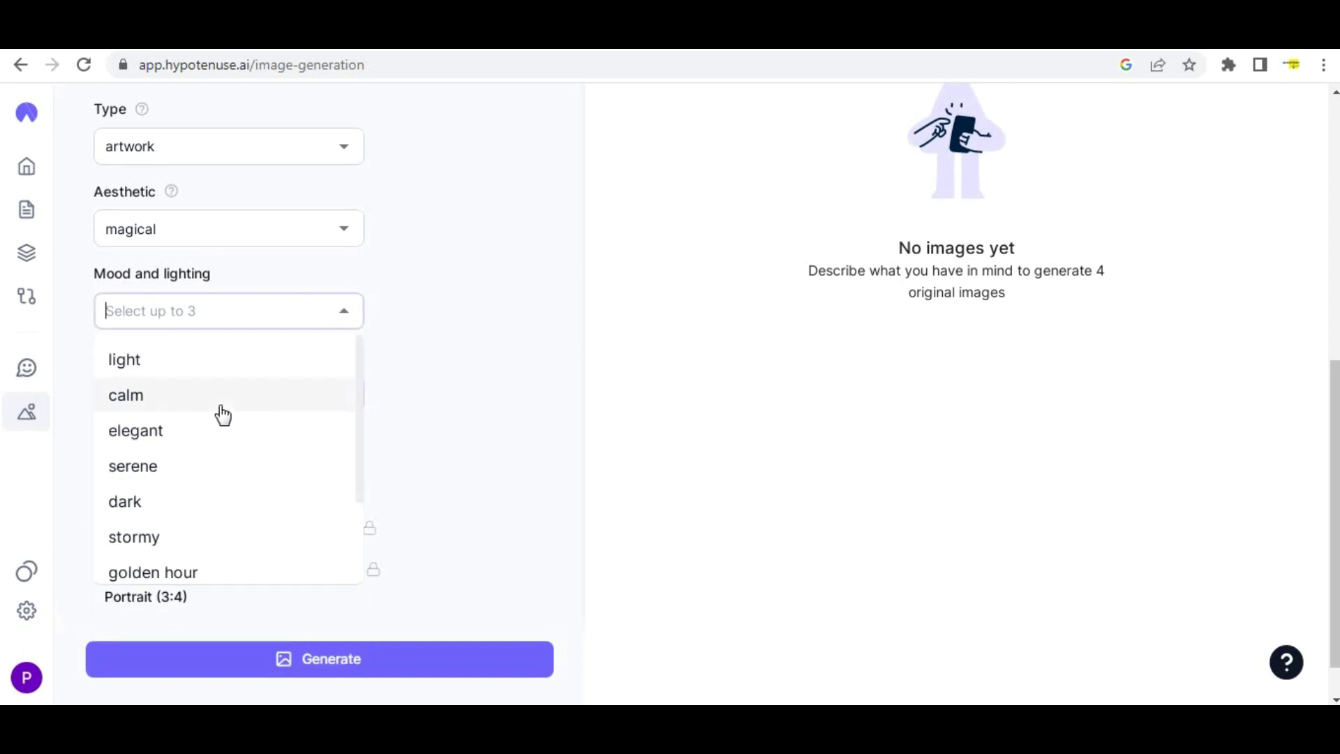
click(209, 538)
click(402, 351)
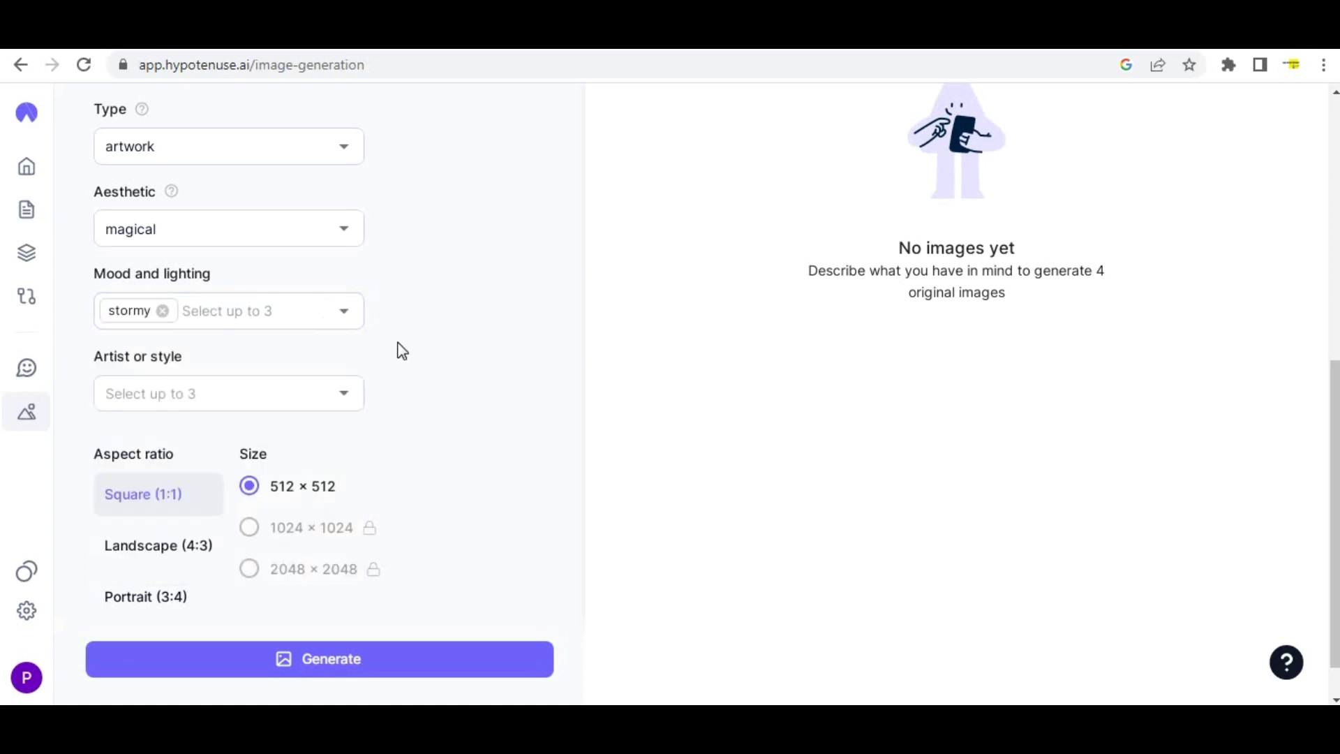
click(259, 300)
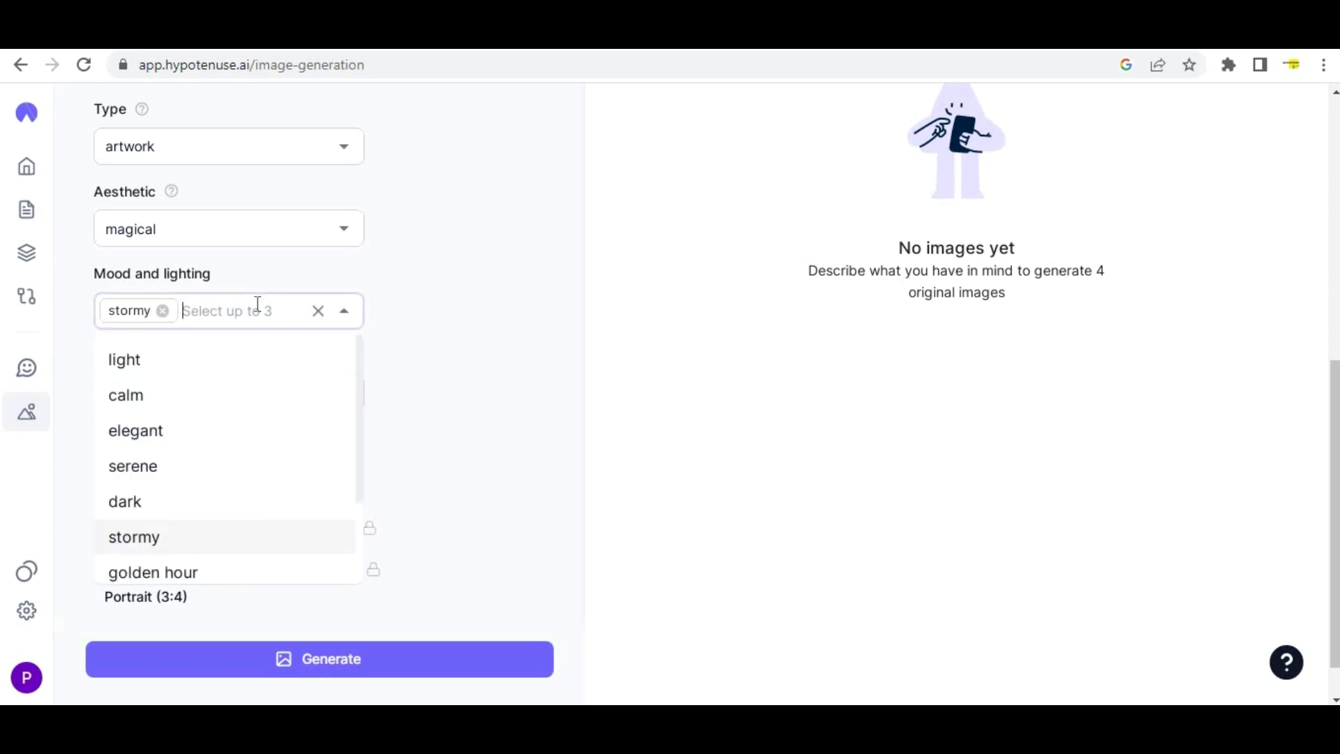
click(201, 391)
click(281, 321)
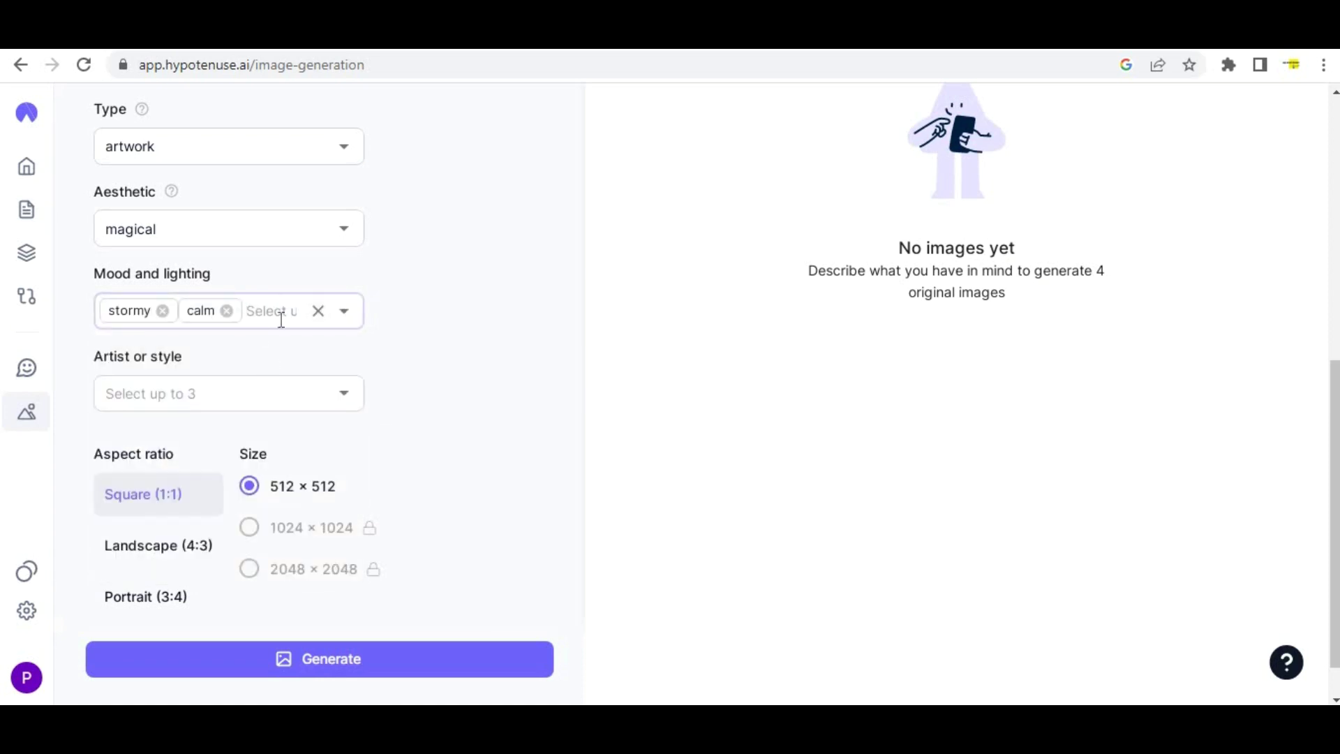
click(281, 319)
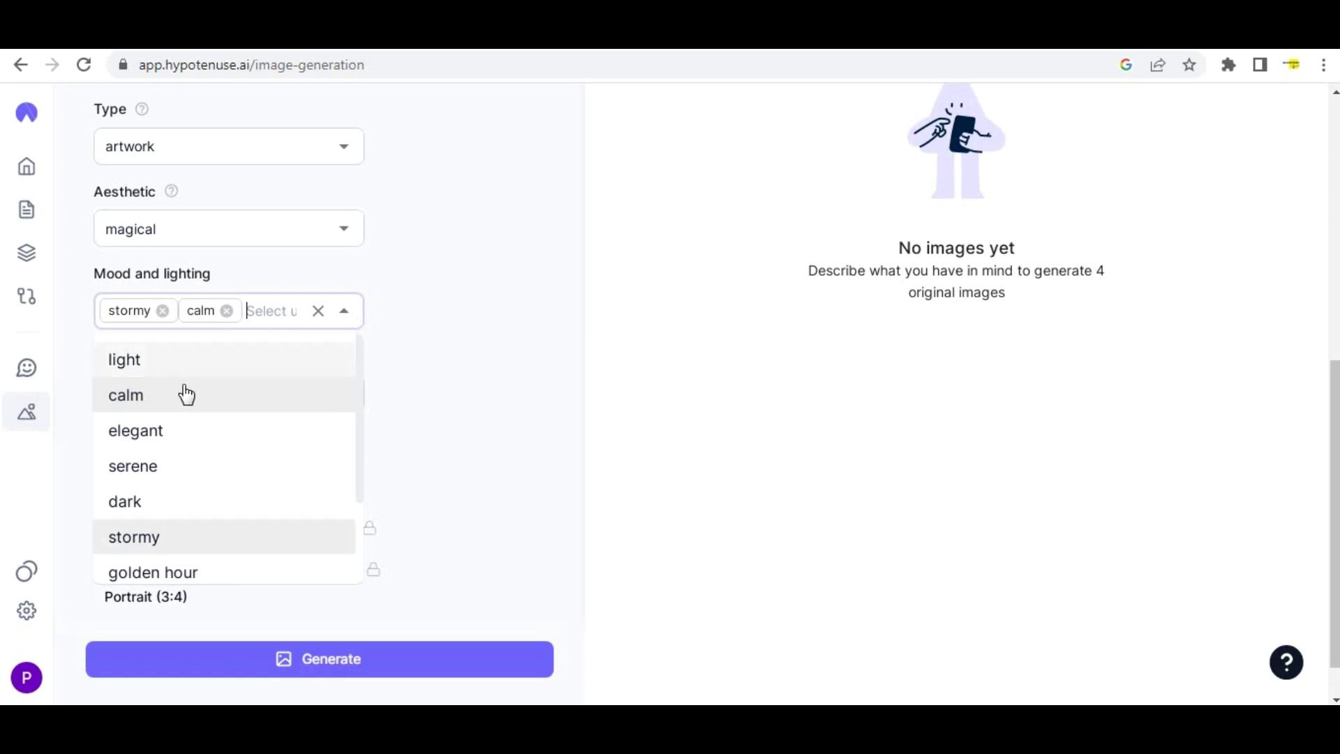
click(189, 433)
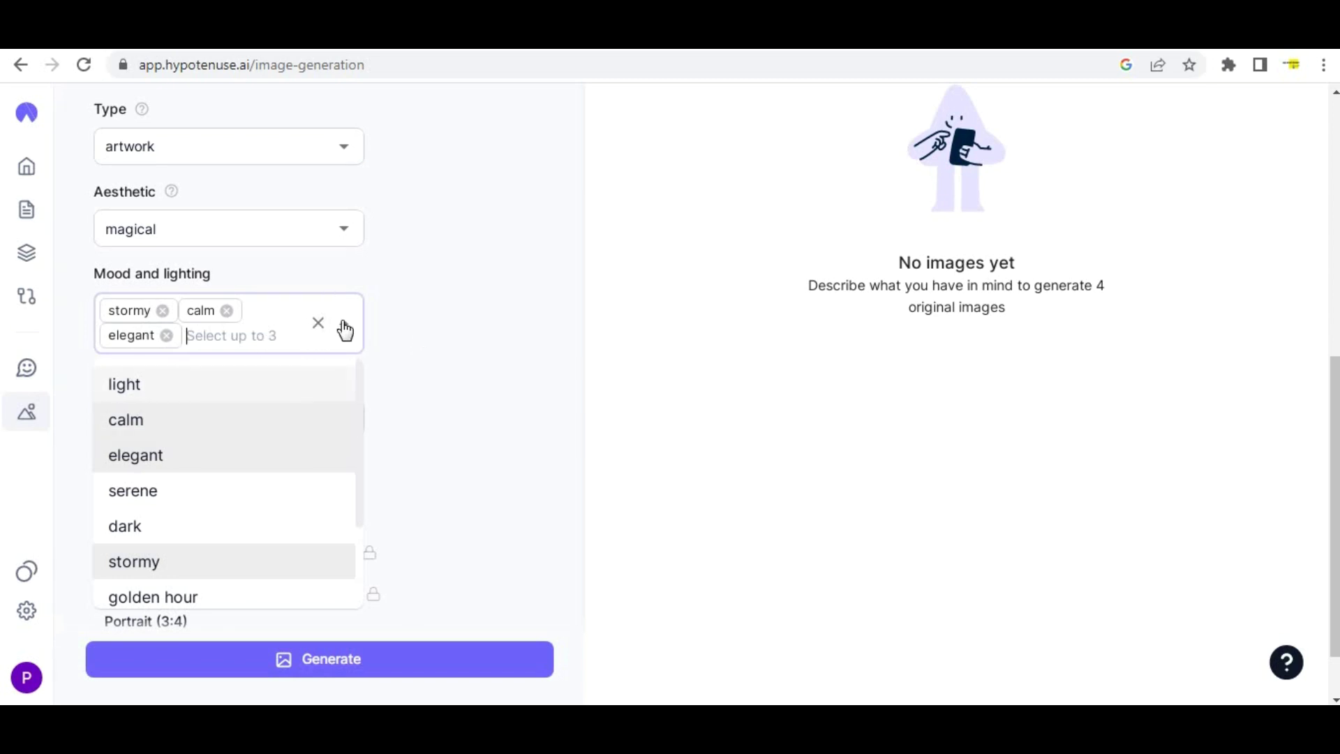
click(319, 322)
Choose elegant as the only mood and lighting option
click(196, 318)
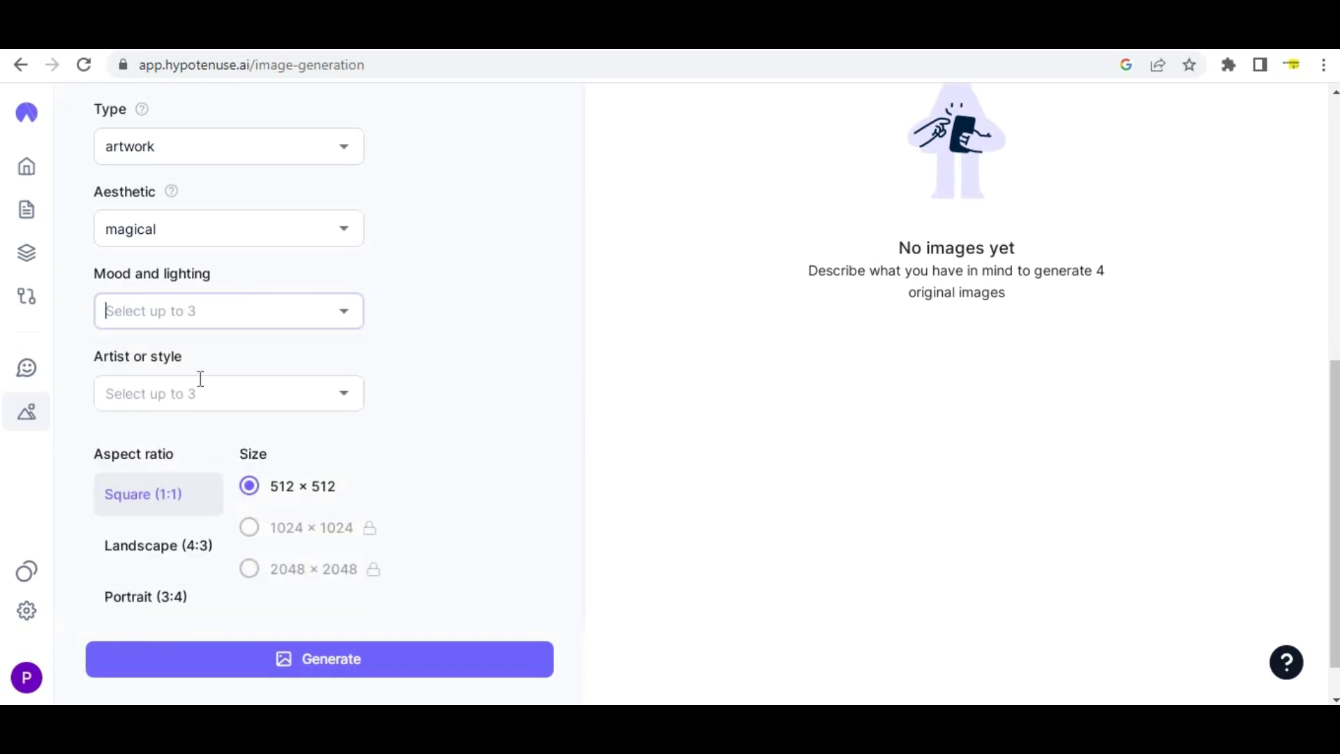
click(213, 323)
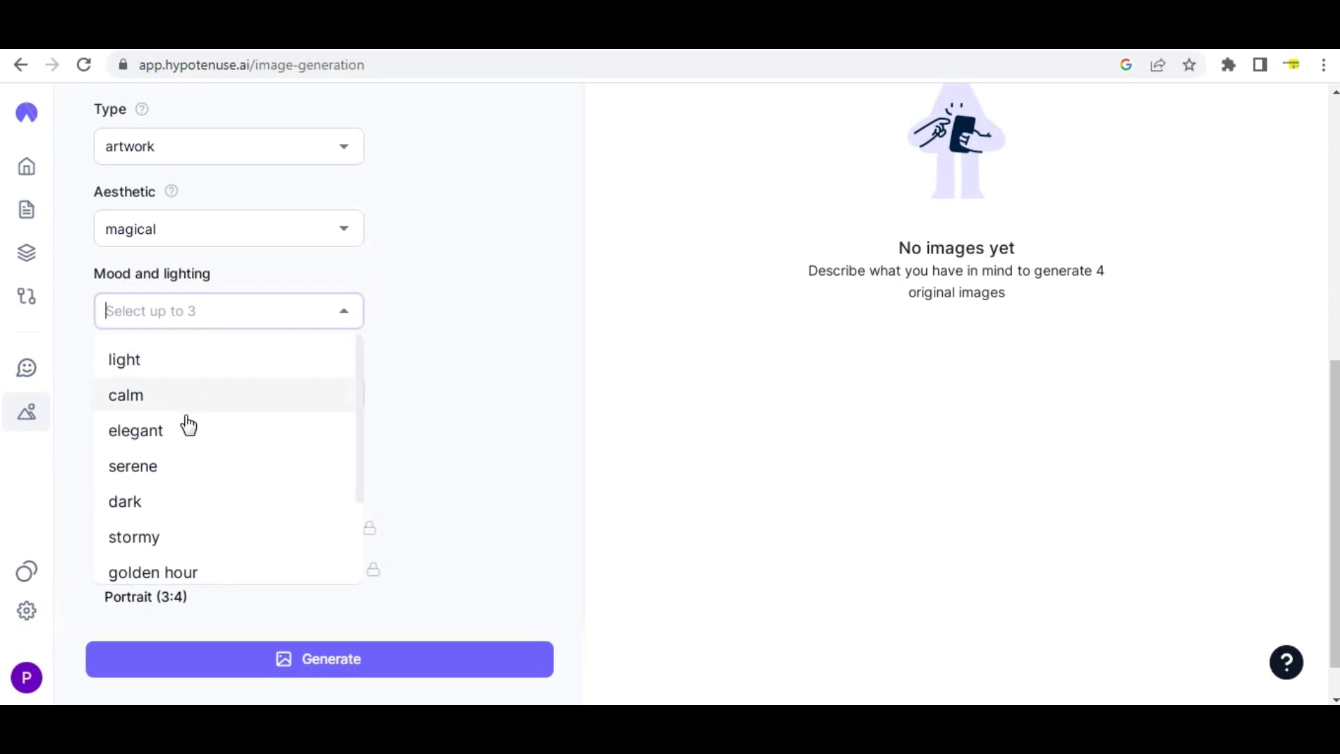
click(195, 426)
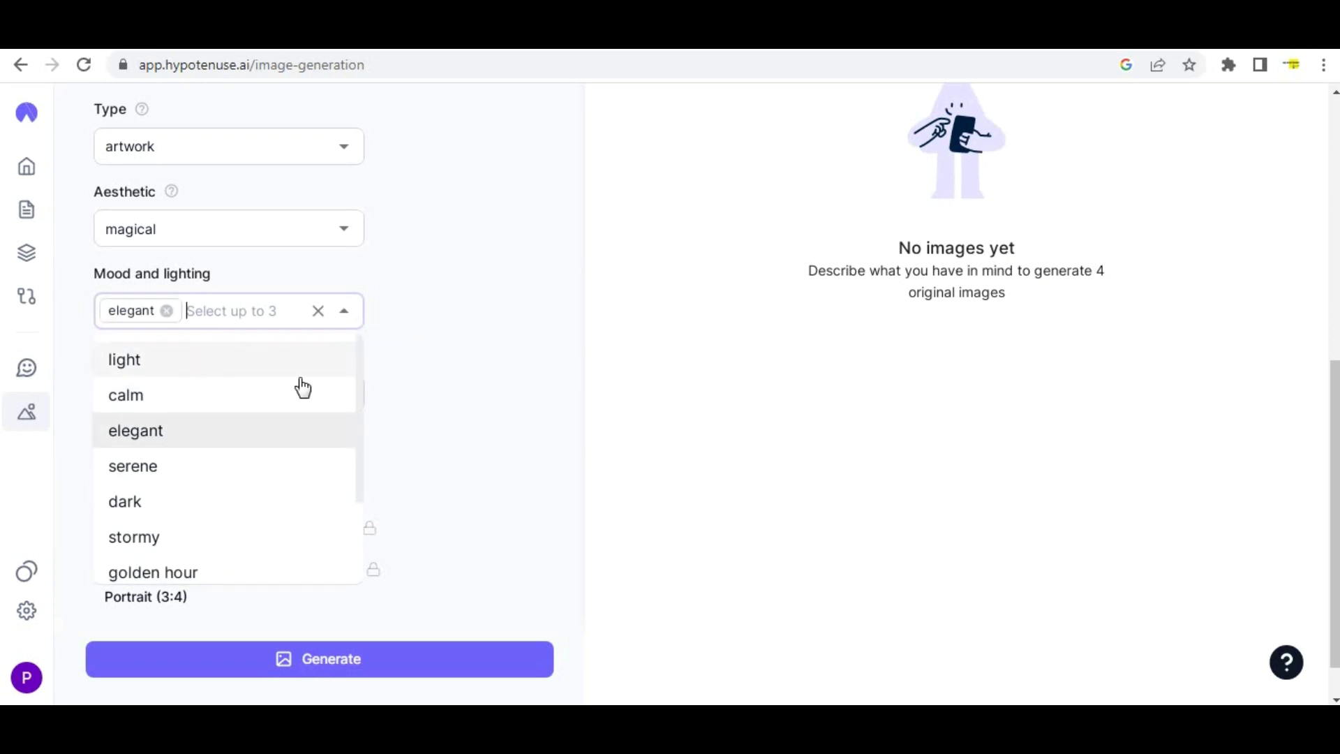
scroll(307, 398, down, 1)
scroll(306, 394, down, 1)
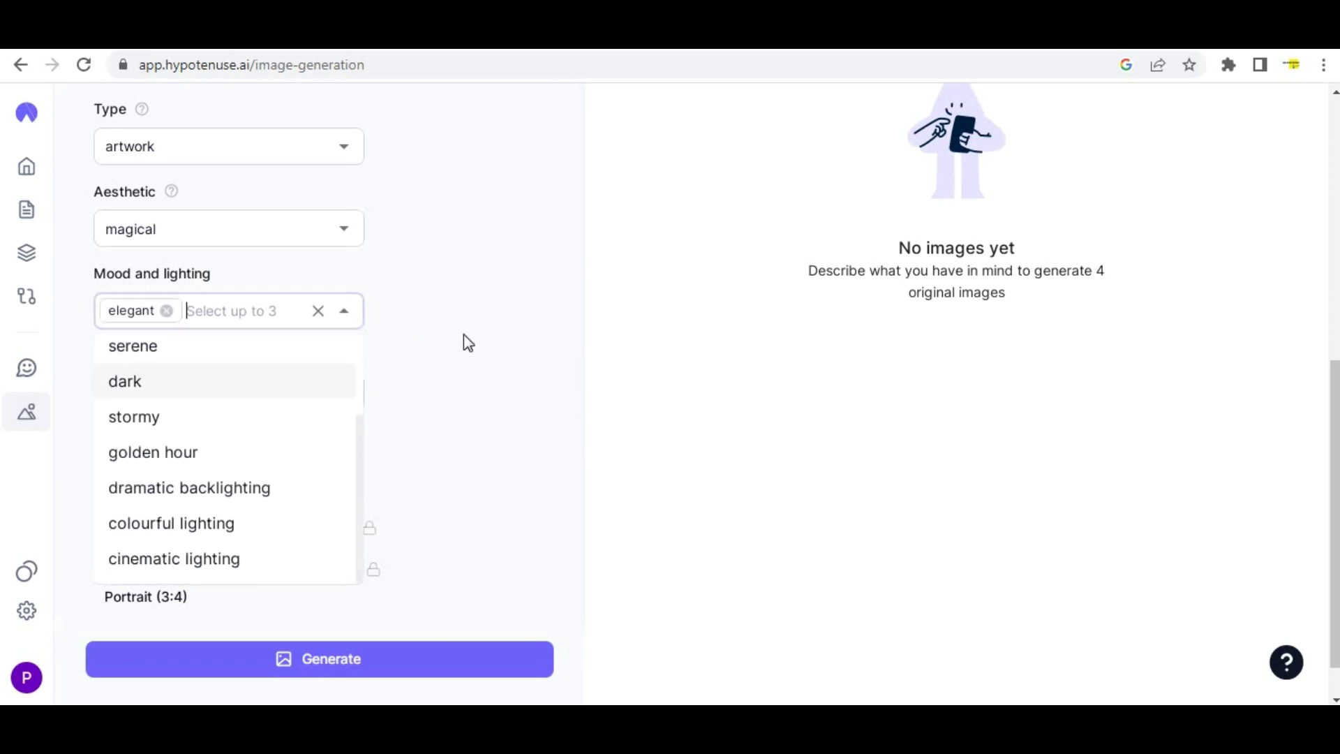
click(463, 335)
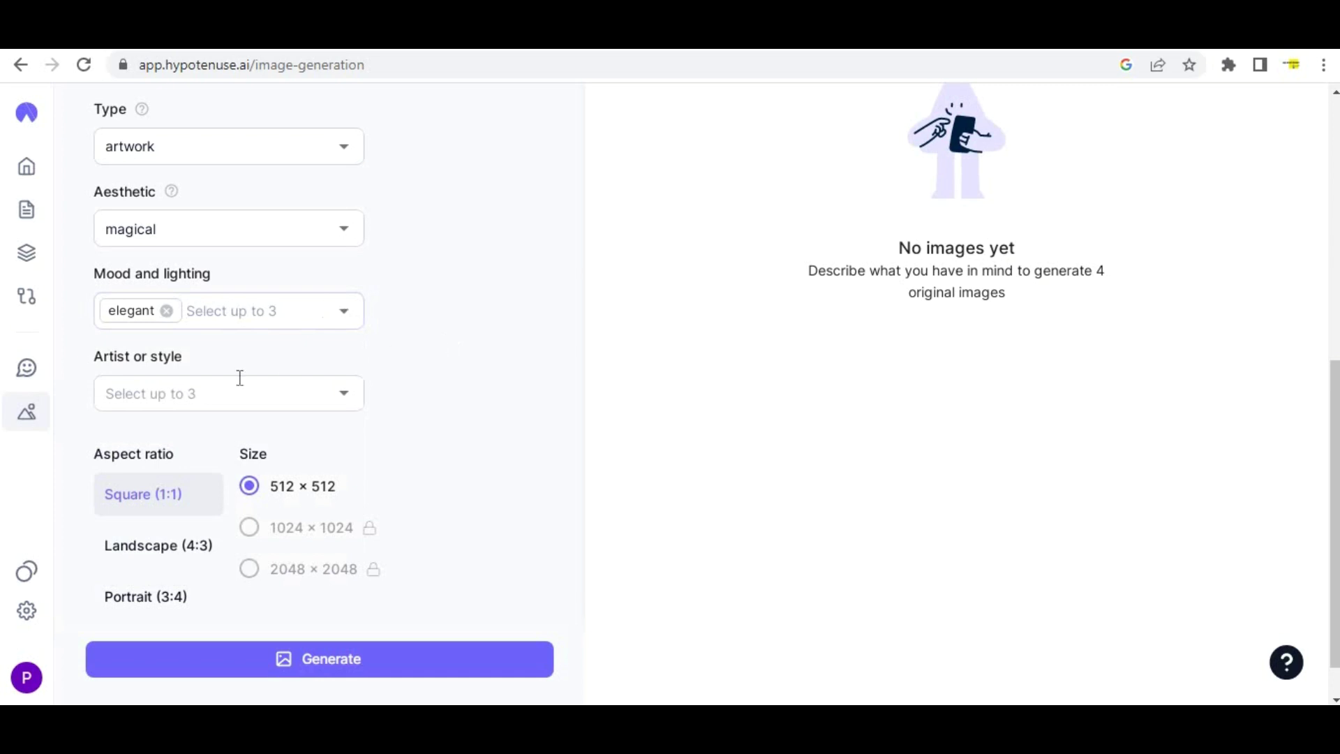
Choose cinema 4D as the artist or style
click(344, 392)
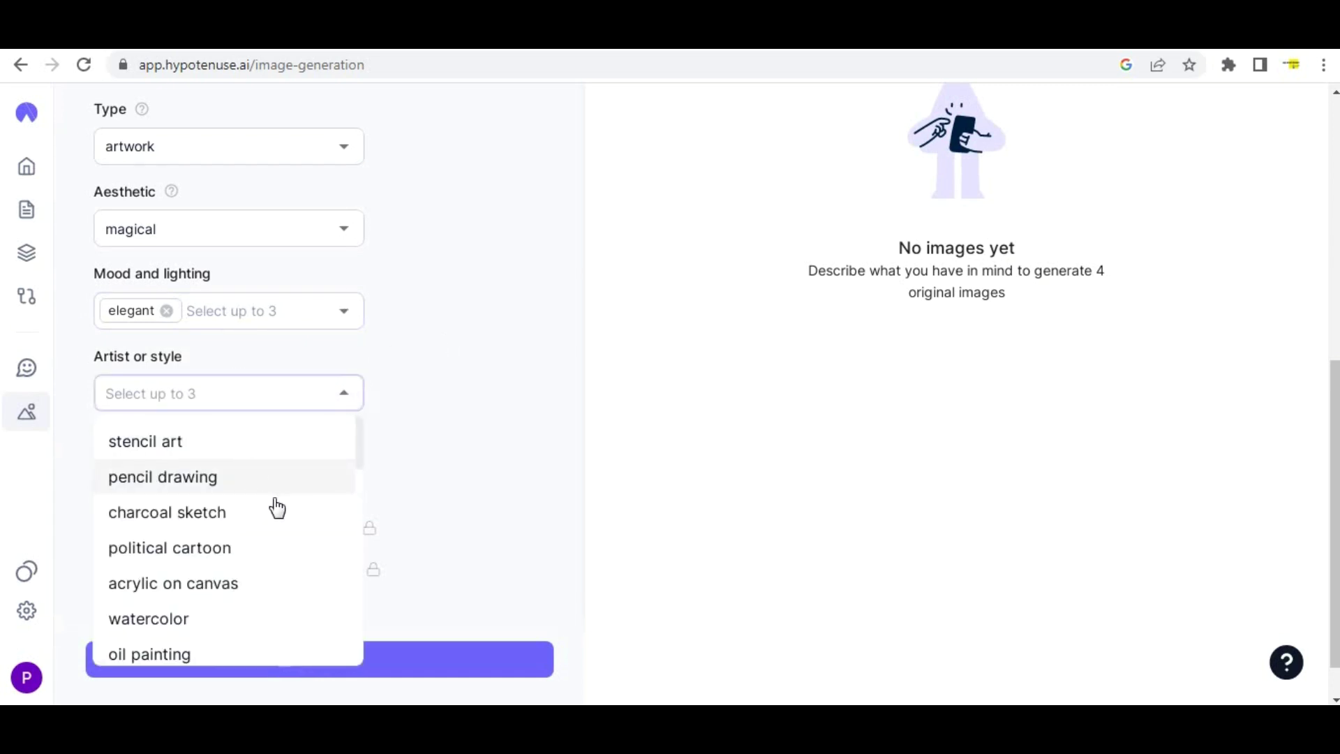
scroll(262, 604, down, 4)
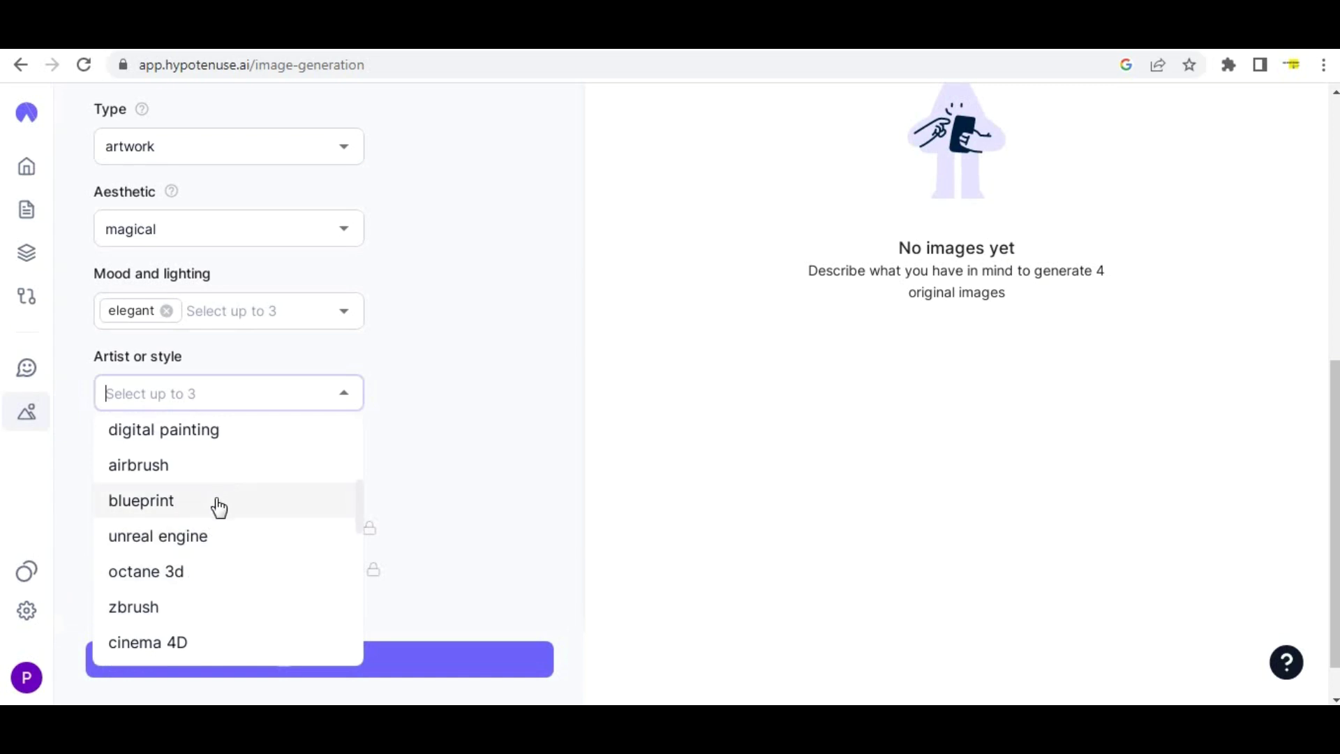
click(187, 646)
click(462, 346)
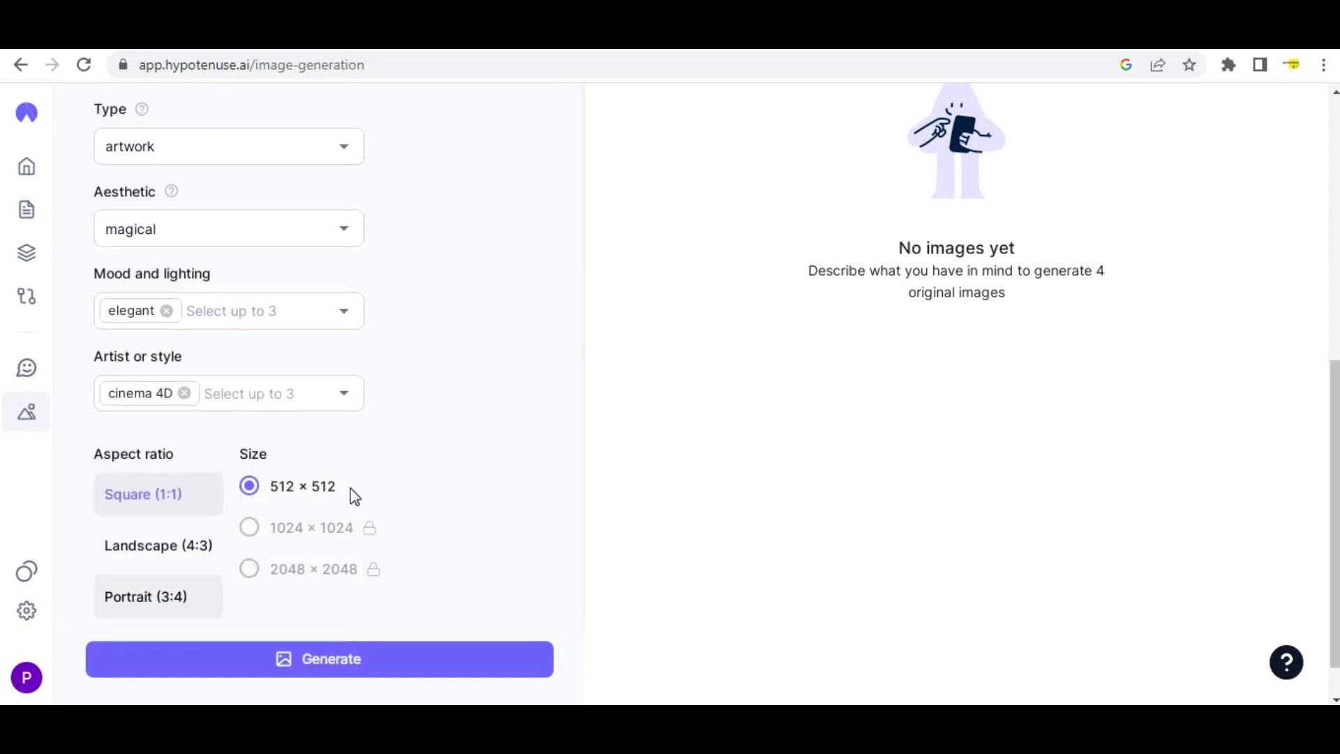
Review the image description and style settings, and generate the images
scroll(405, 461, down, 1)
scroll(404, 481, up, 8)
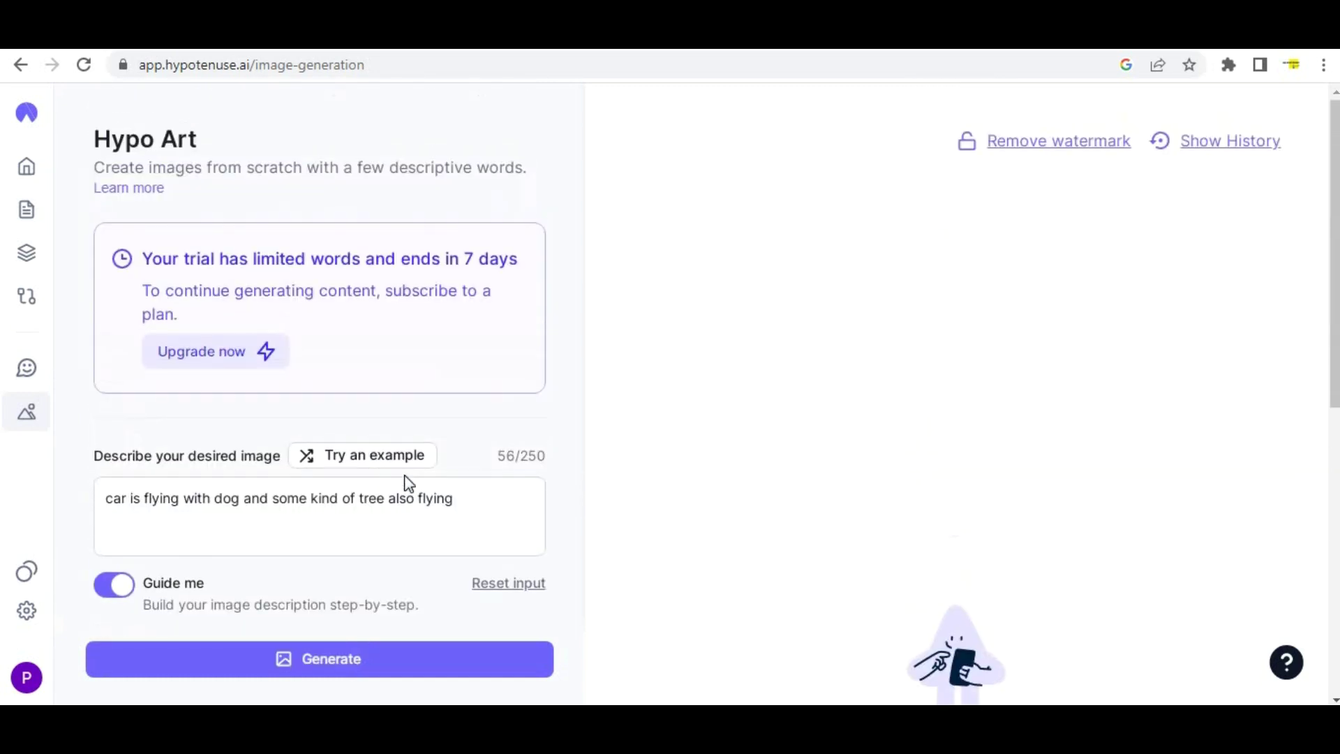
scroll(405, 481, down, 8)
click(313, 656)
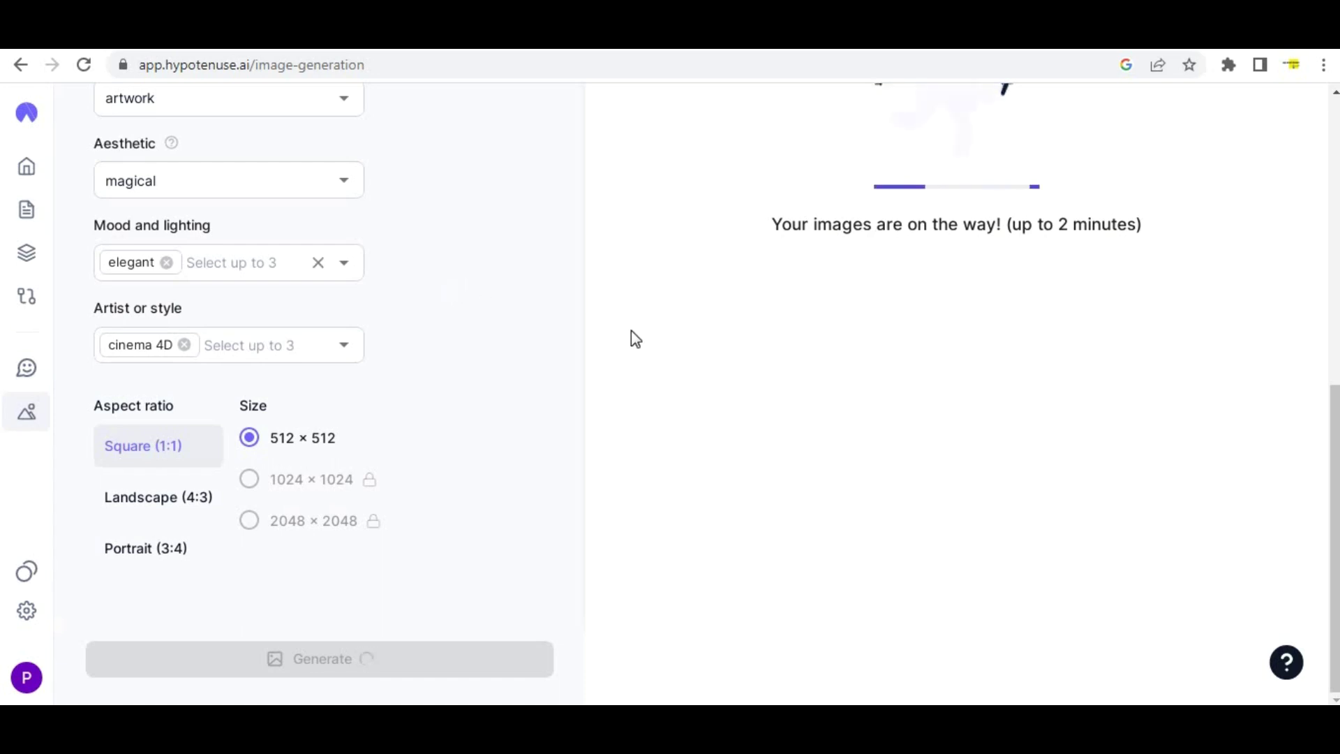
Examine the images generated from the flying car description
scroll(811, 335, up, 4)
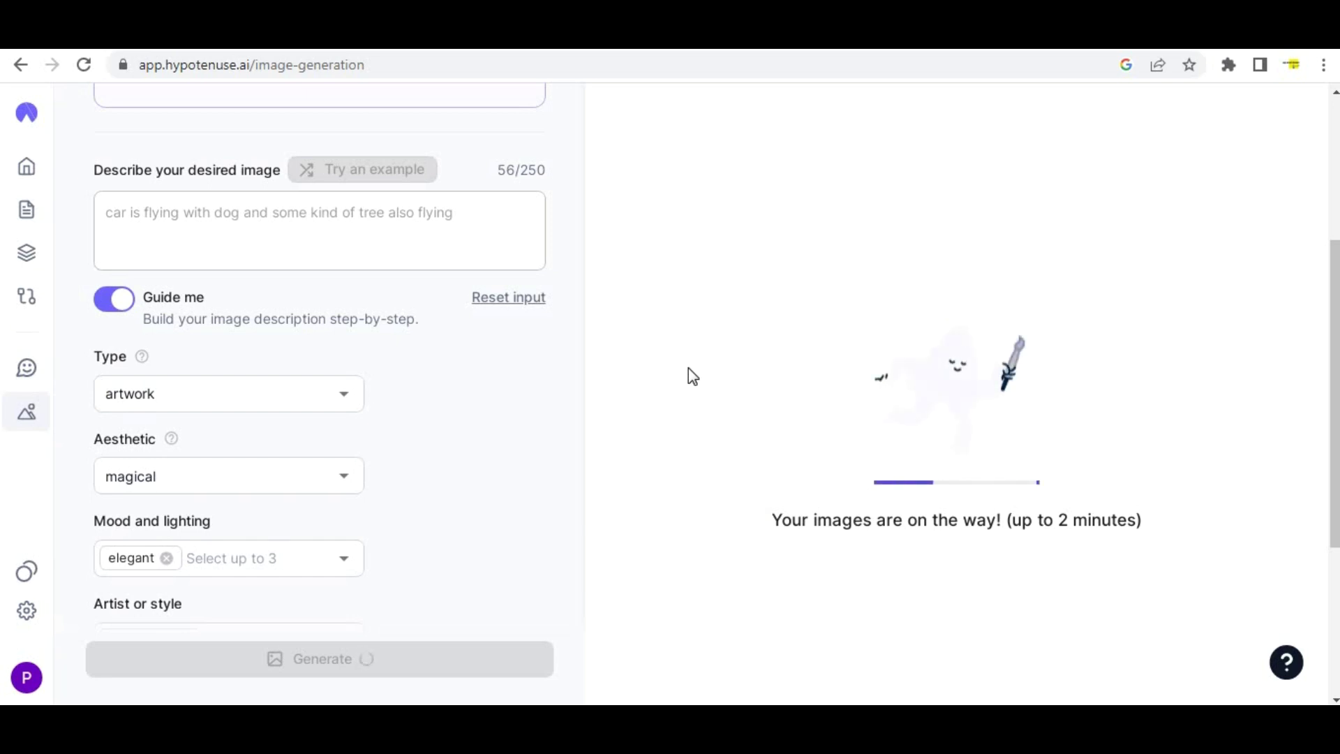
scroll(614, 354, up, 4)
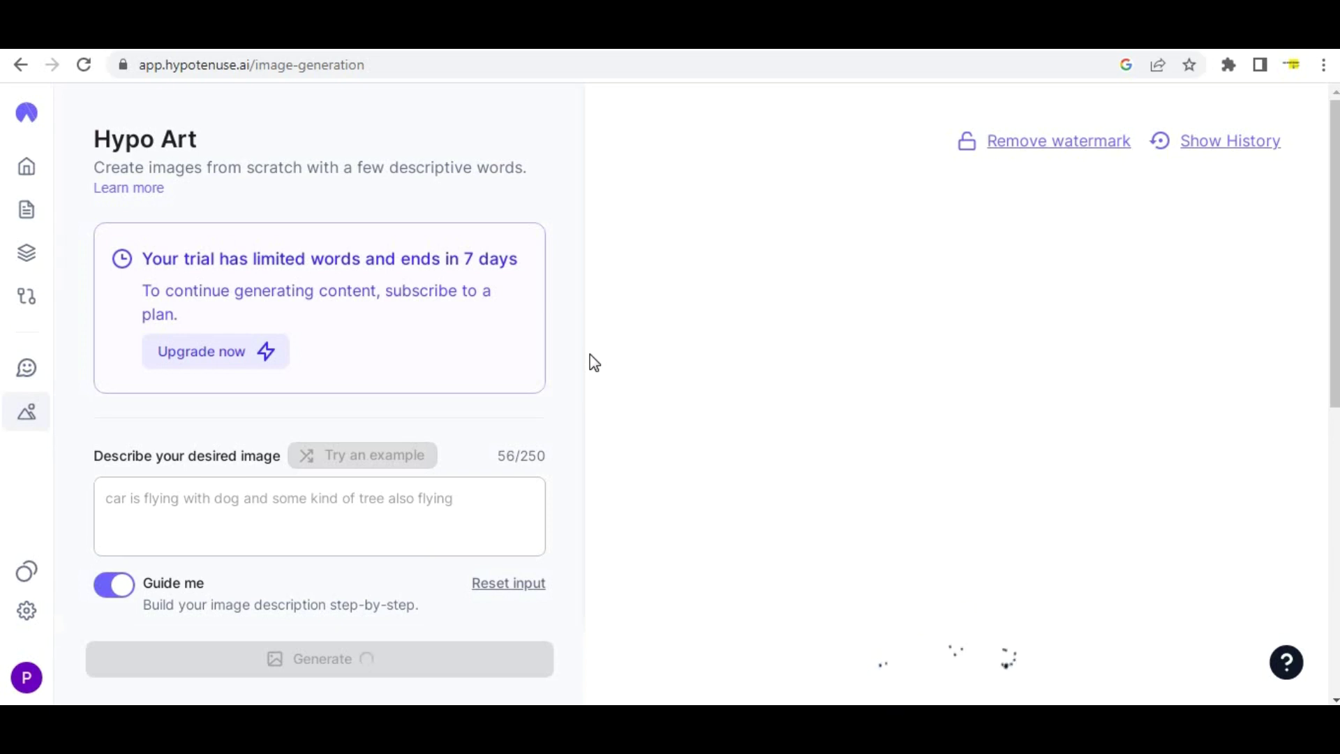
scroll(748, 363, down, 3)
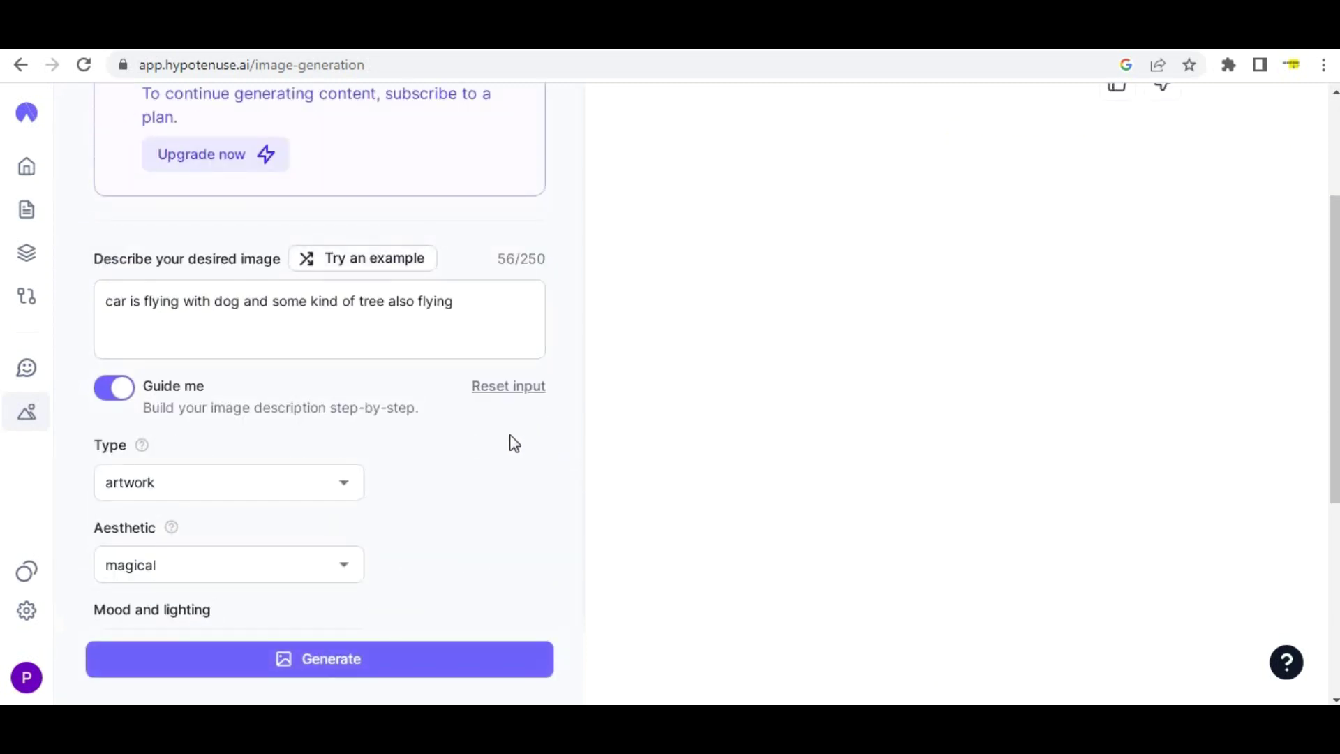
scroll(509, 442, up, 3)
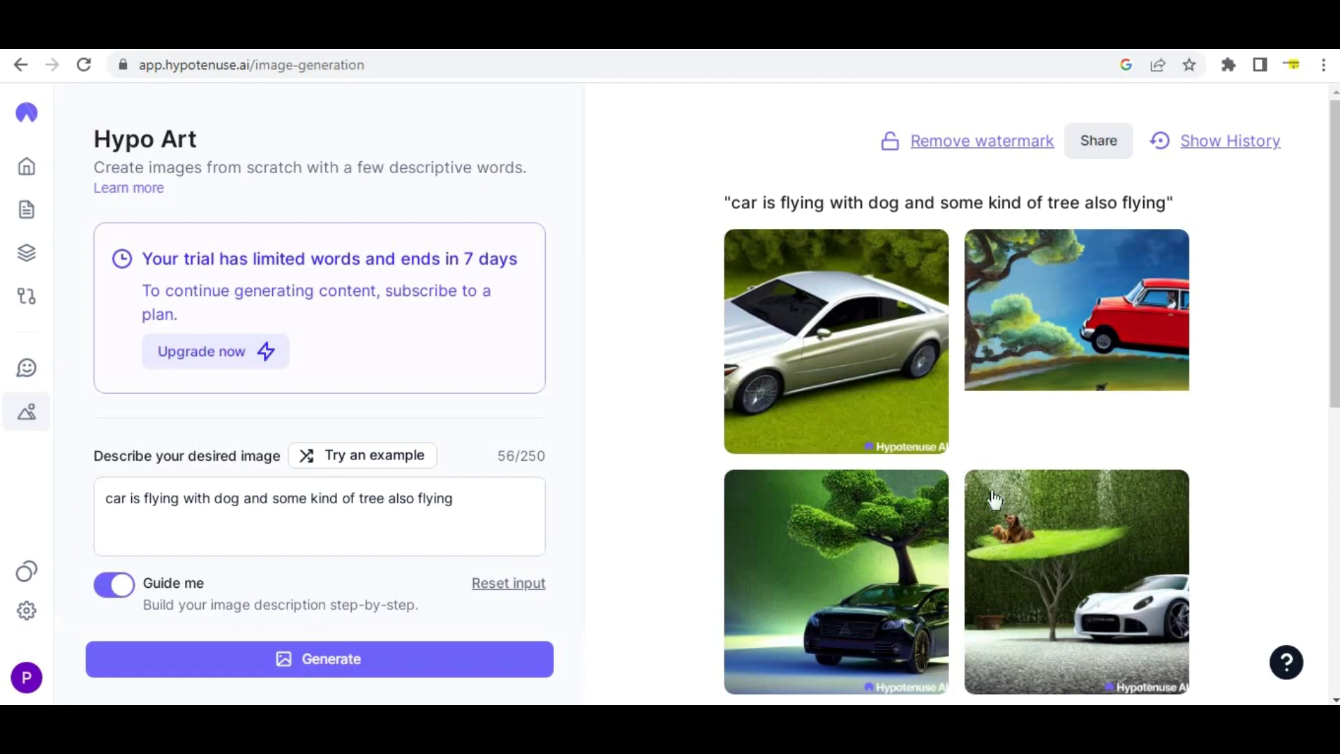
mouse_move(1082, 382)
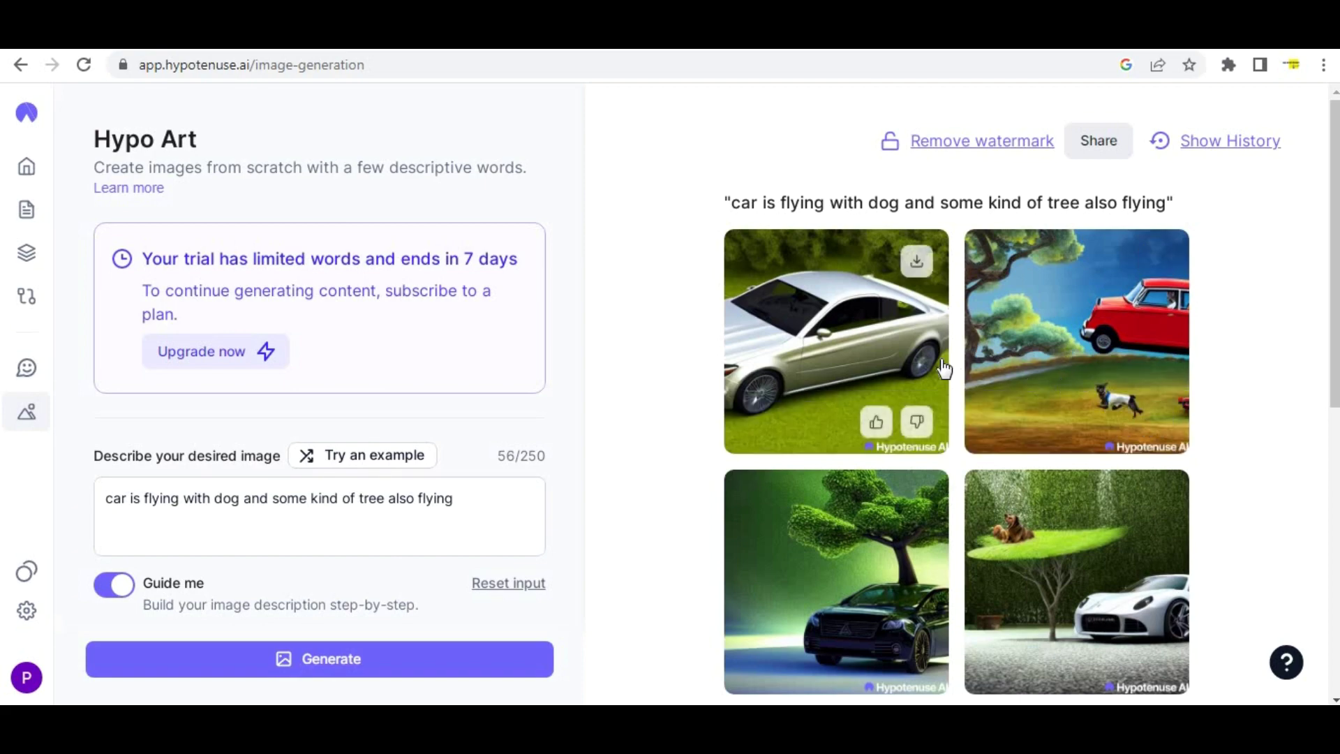
Look through the four generated images and view the red flying car image enlarged
scroll(945, 371, down, 3)
scroll(1132, 190, up, 3)
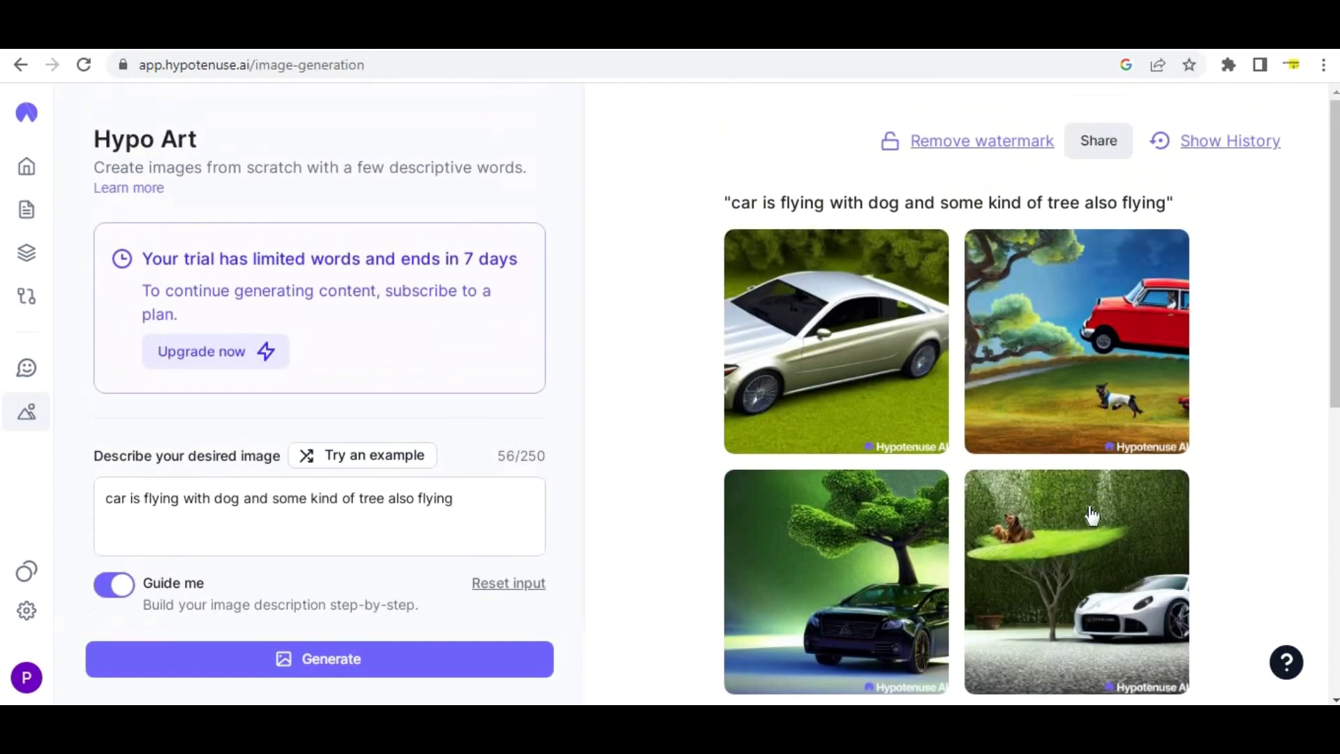
scroll(1082, 418, down, 3)
scroll(998, 374, down, 3)
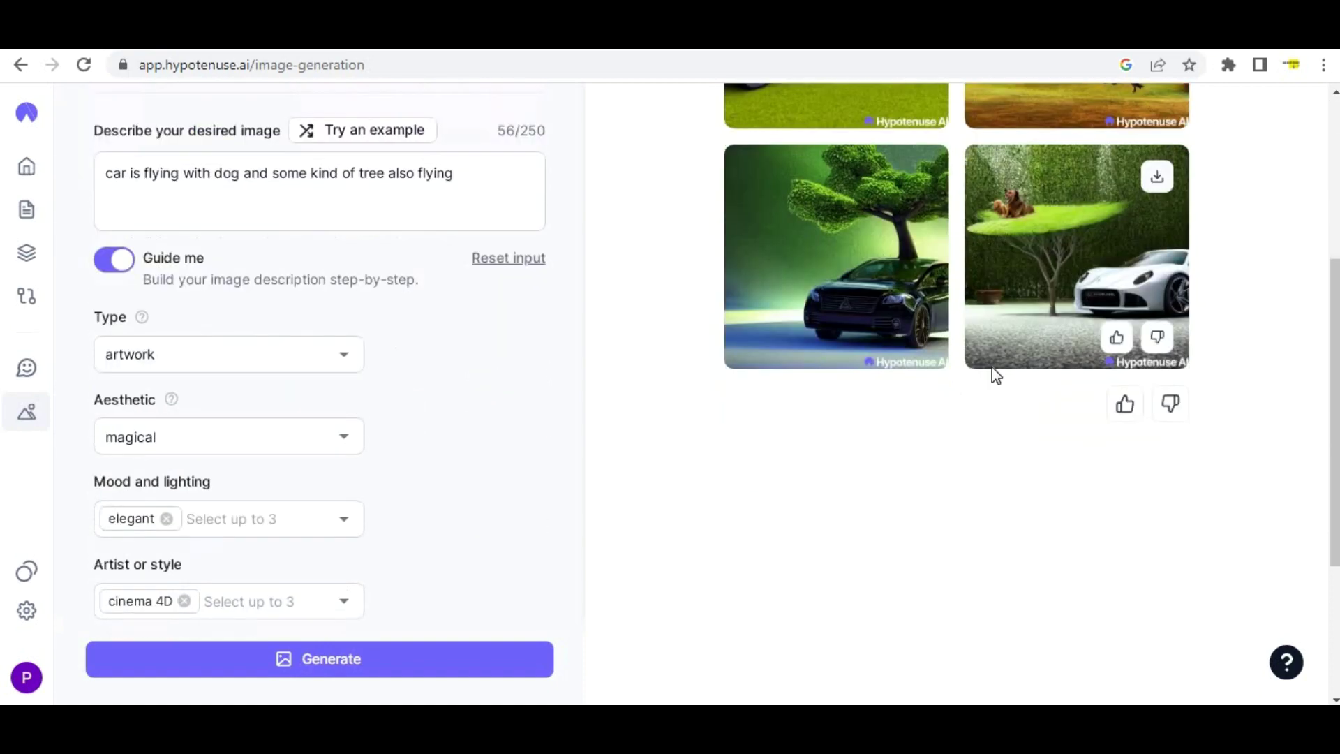
scroll(878, 202, up, 2)
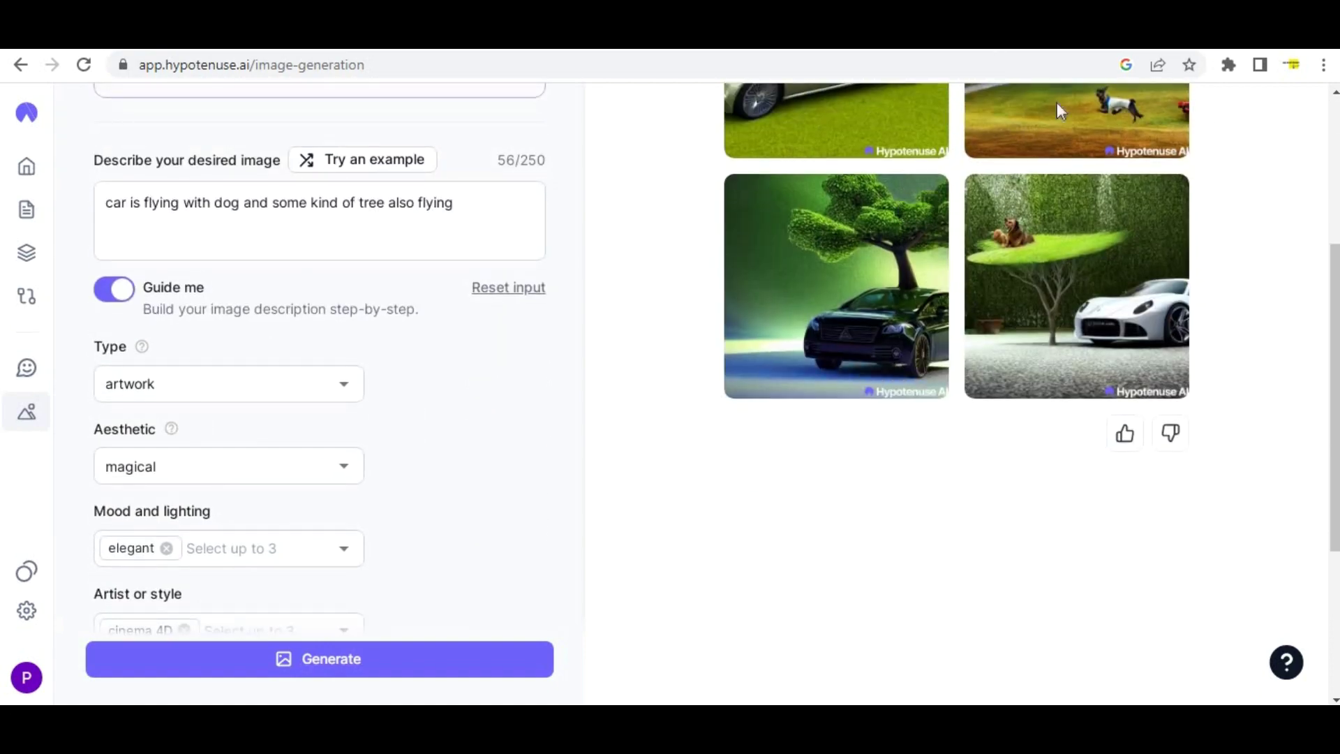
scroll(953, 334, up, 3)
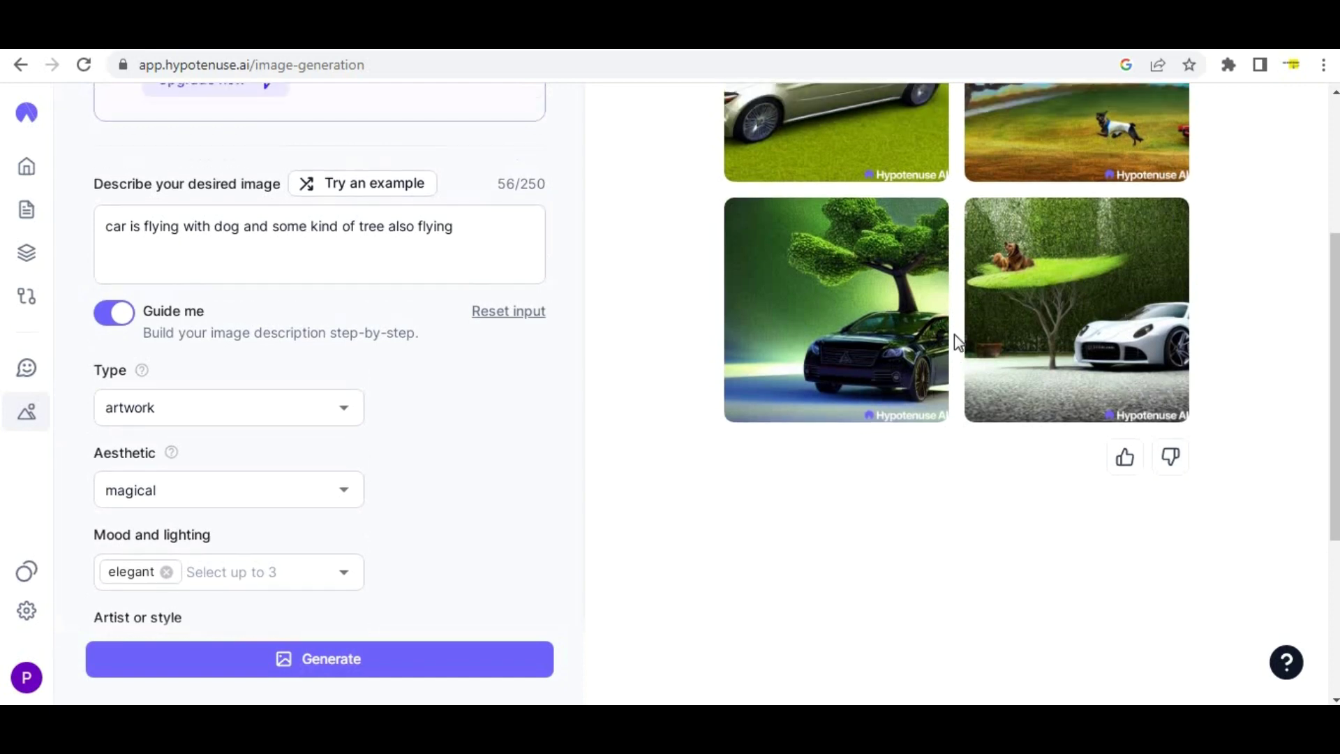
mouse_move(1060, 282)
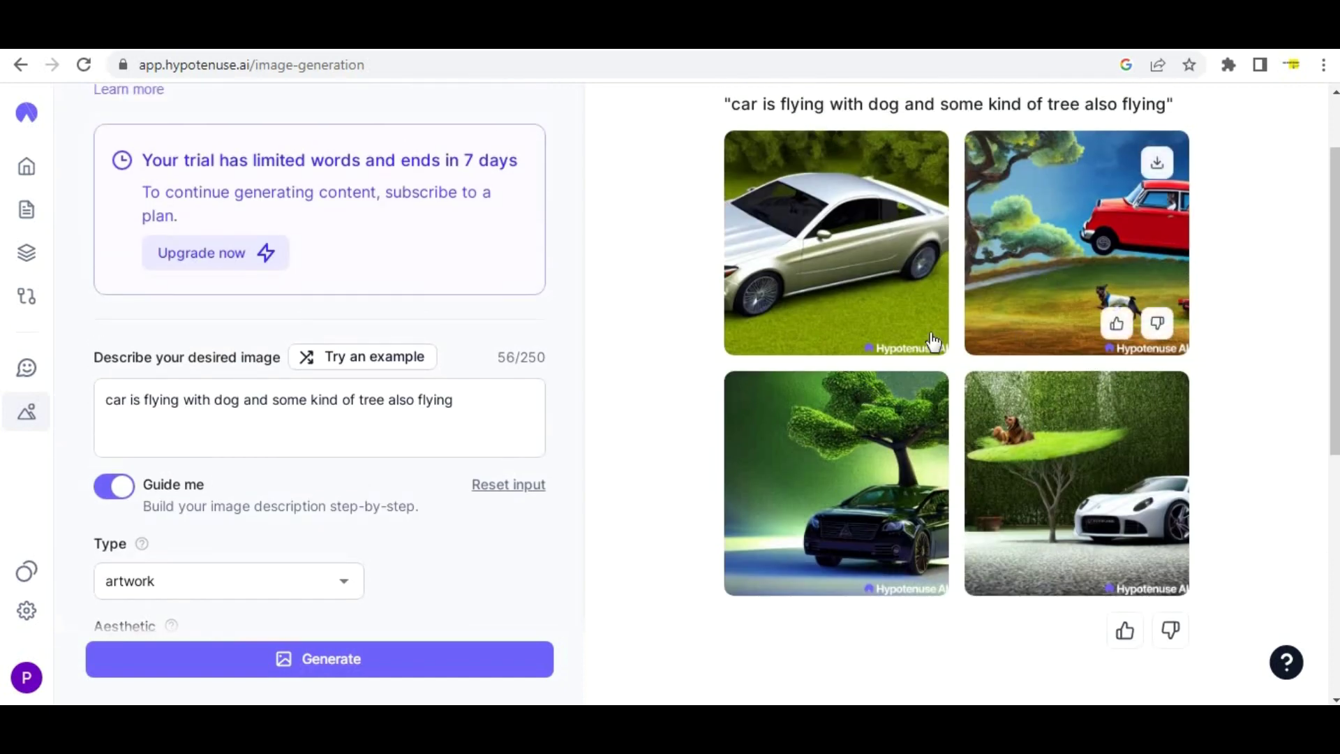
click(1066, 281)
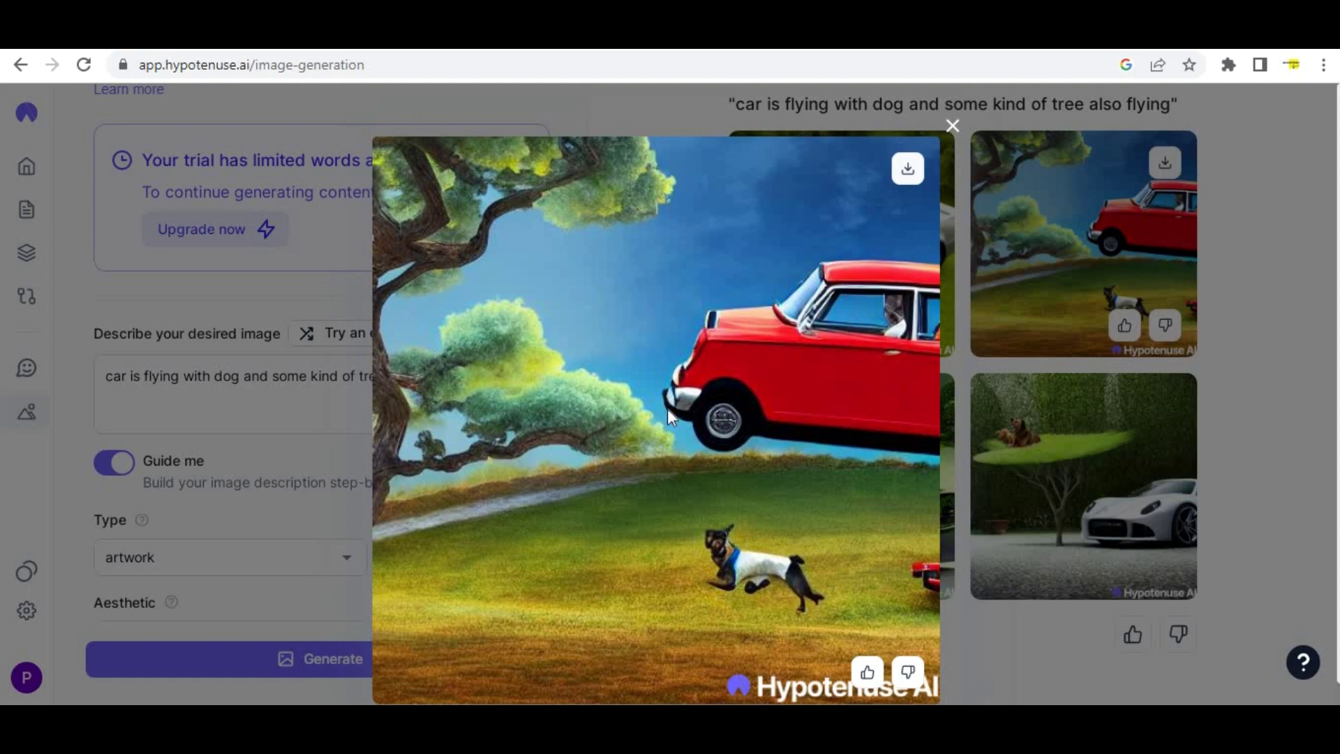
click(953, 127)
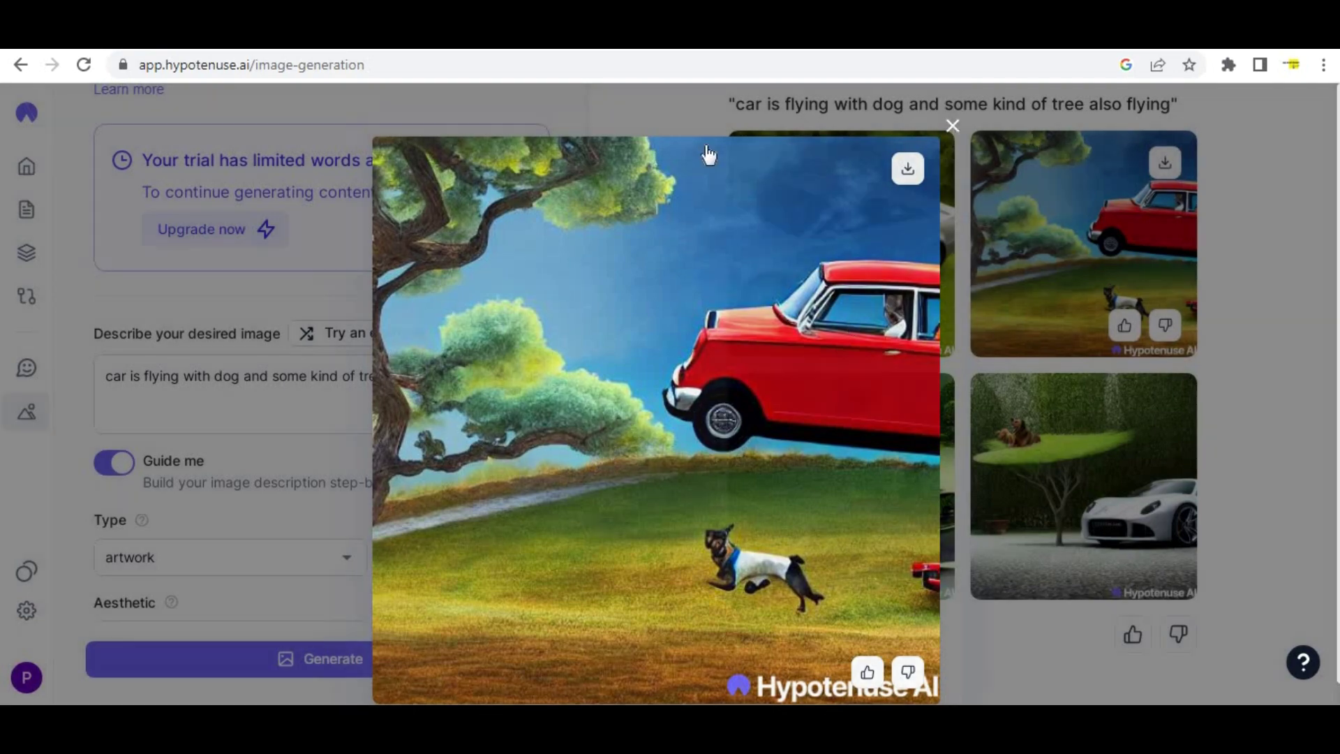
scroll(224, 294, up, 2)
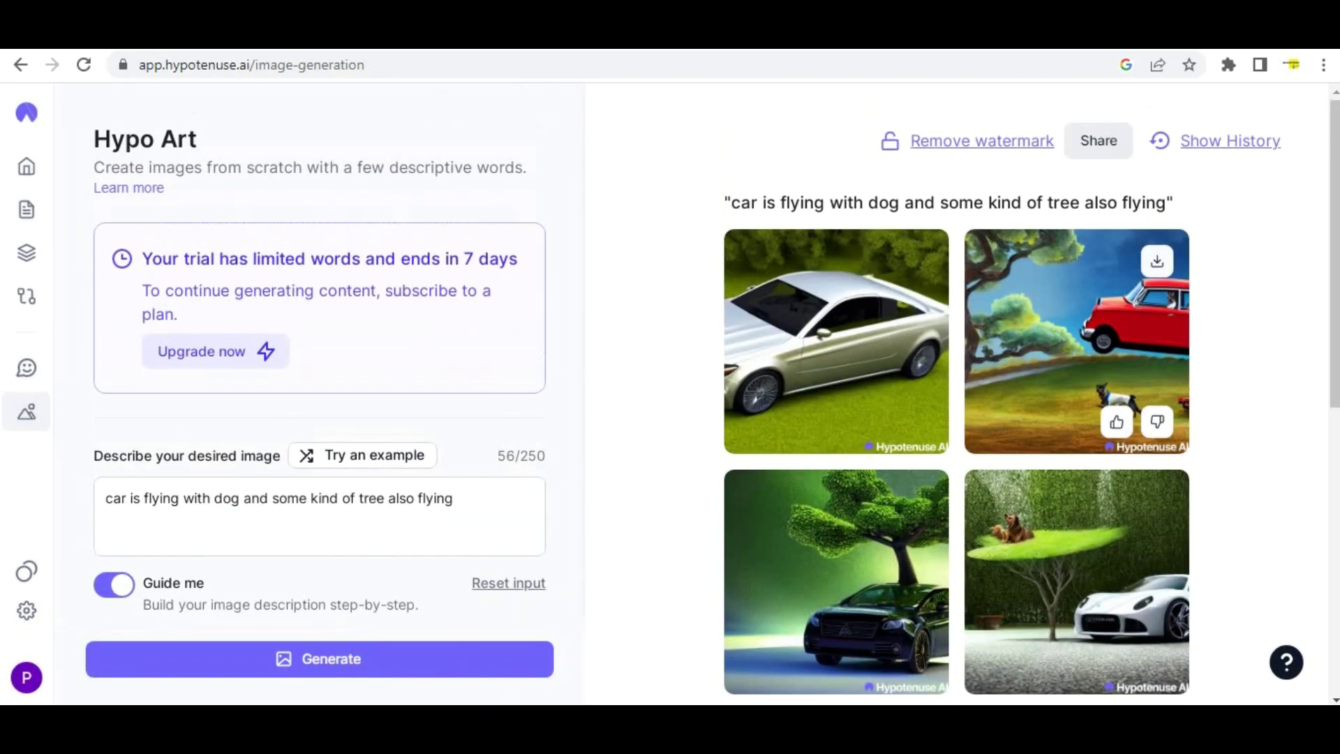
Go to the dashboard and create a product descriptions catalog named "ai tool"
click(26, 175)
scroll(529, 492, down, 2)
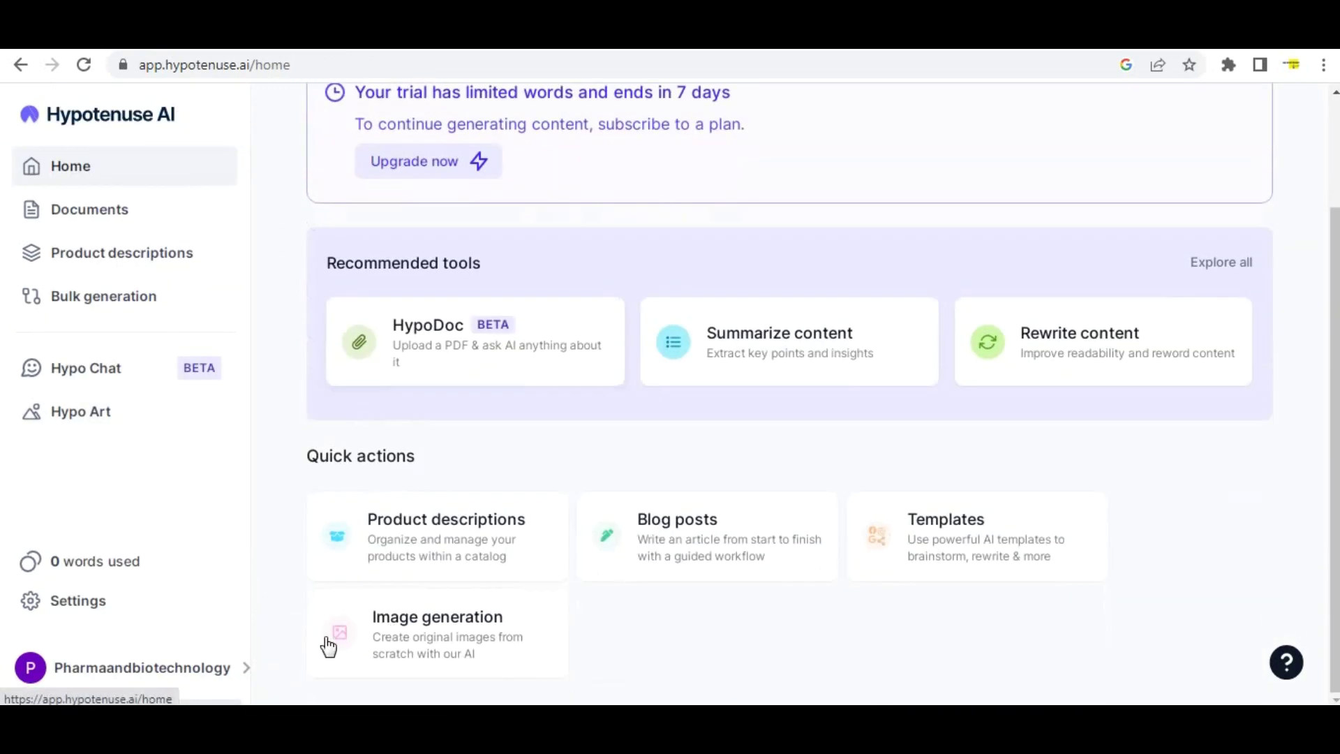
click(514, 525)
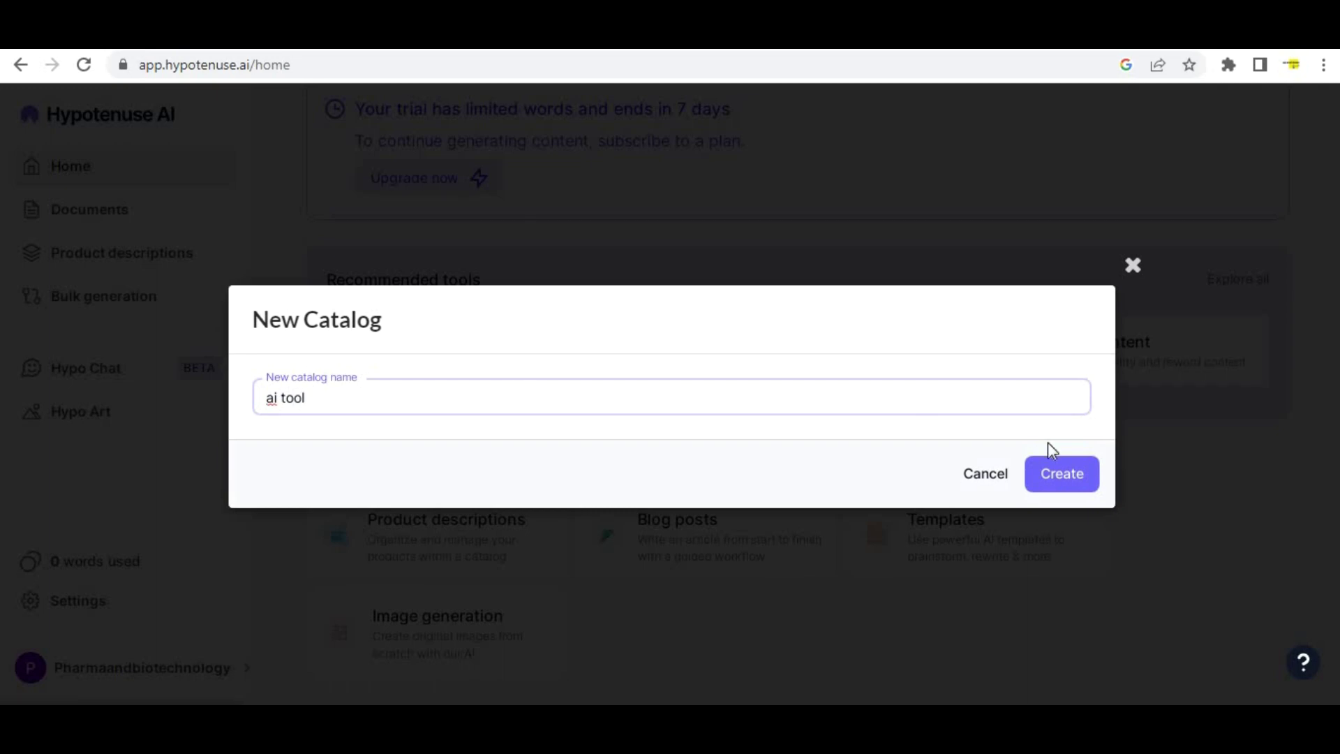
click(1069, 470)
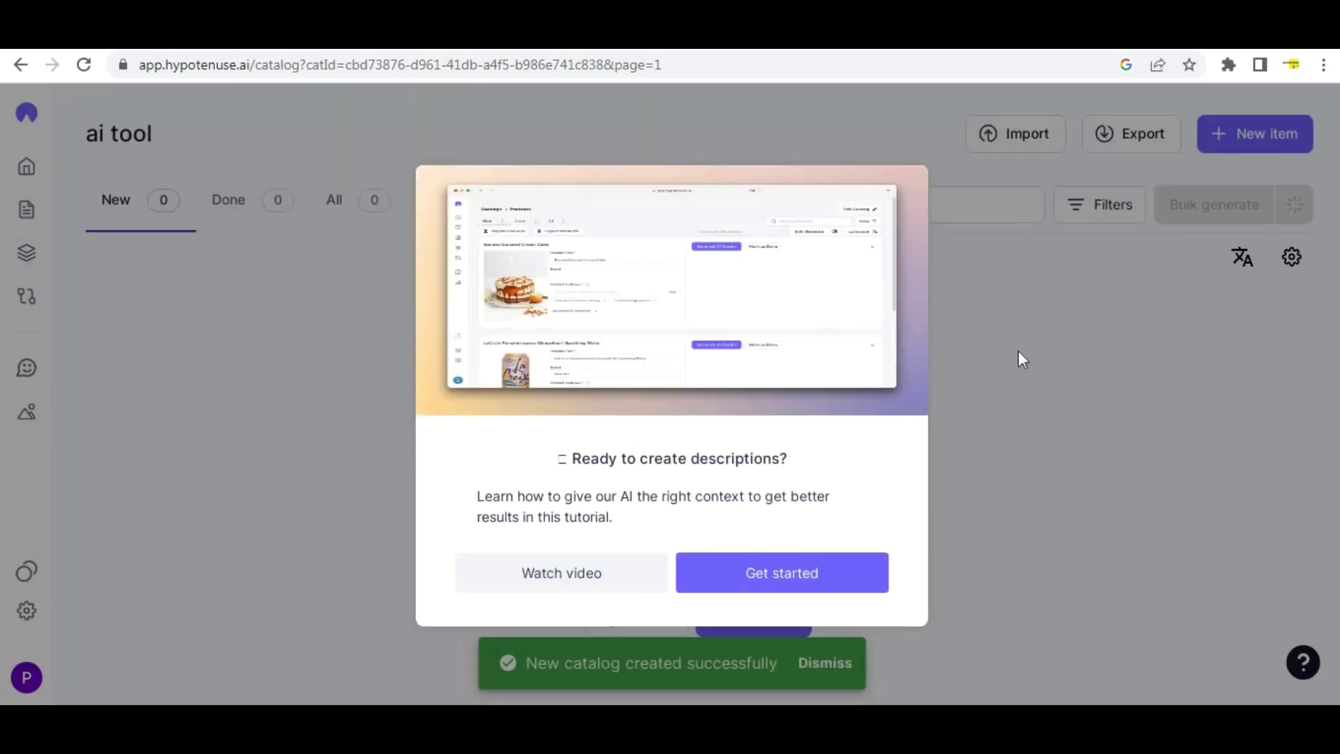
Dismiss the introductory prompts and add a new blank product item to the catalog, keeping it there
click(818, 565)
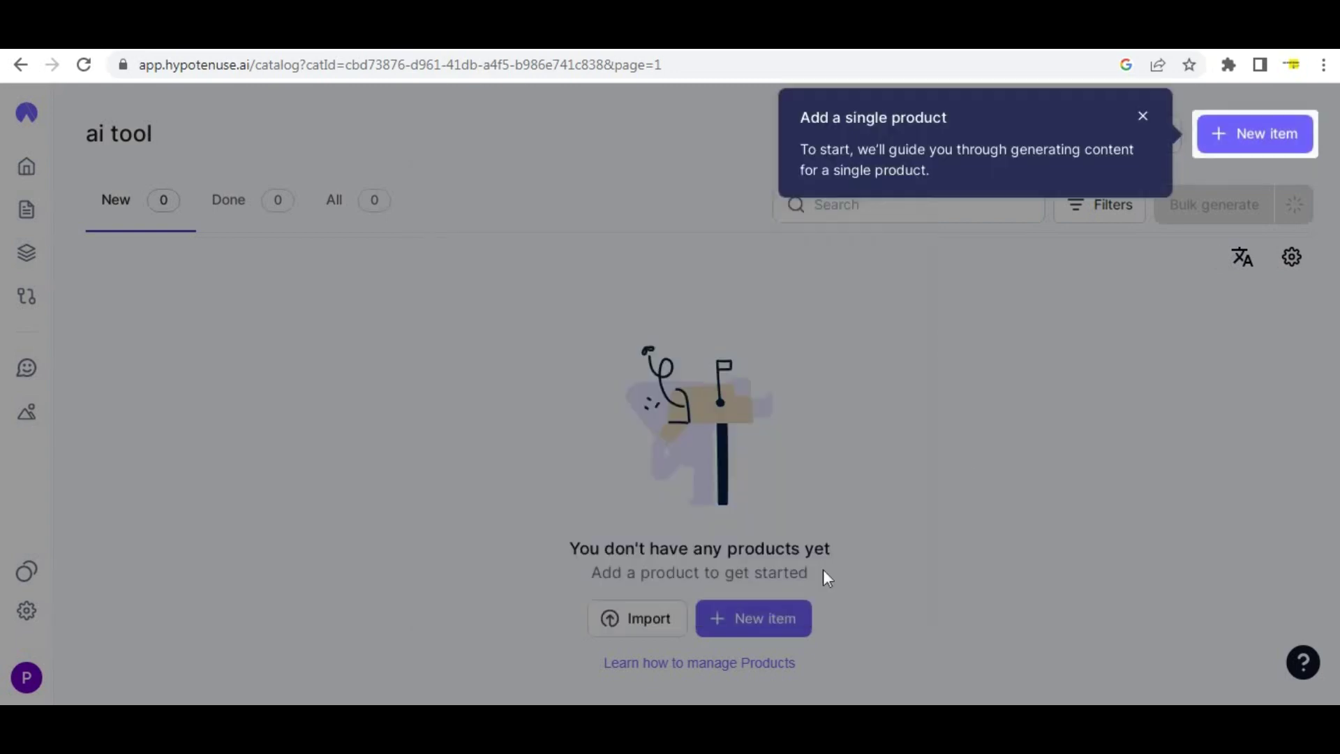
click(1142, 116)
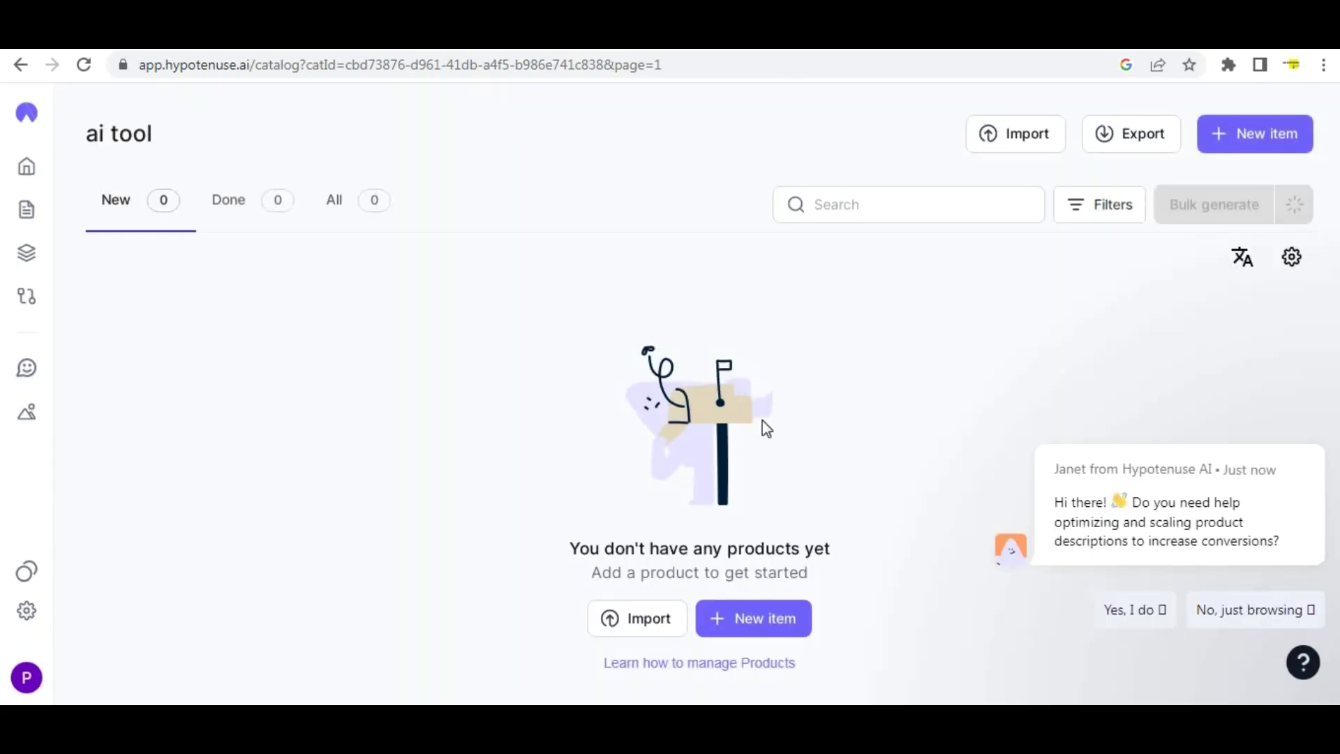
click(742, 630)
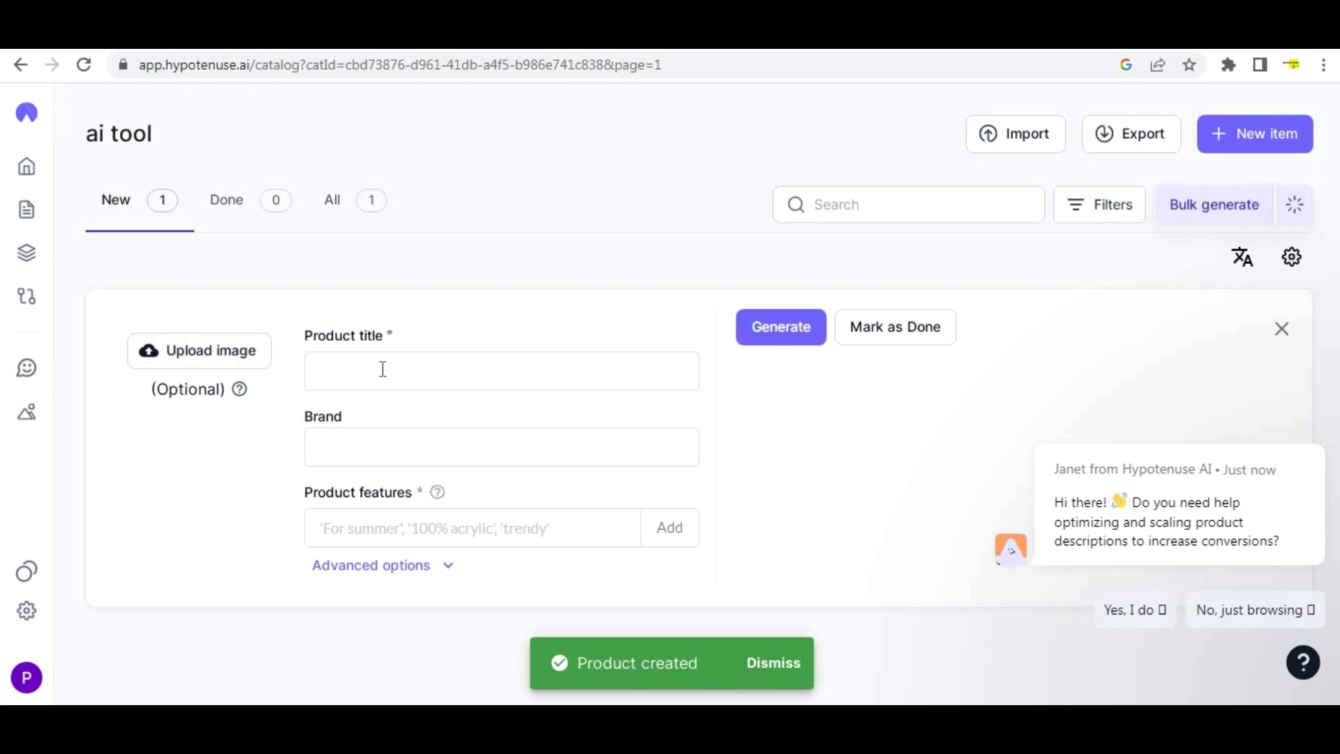
click(441, 461)
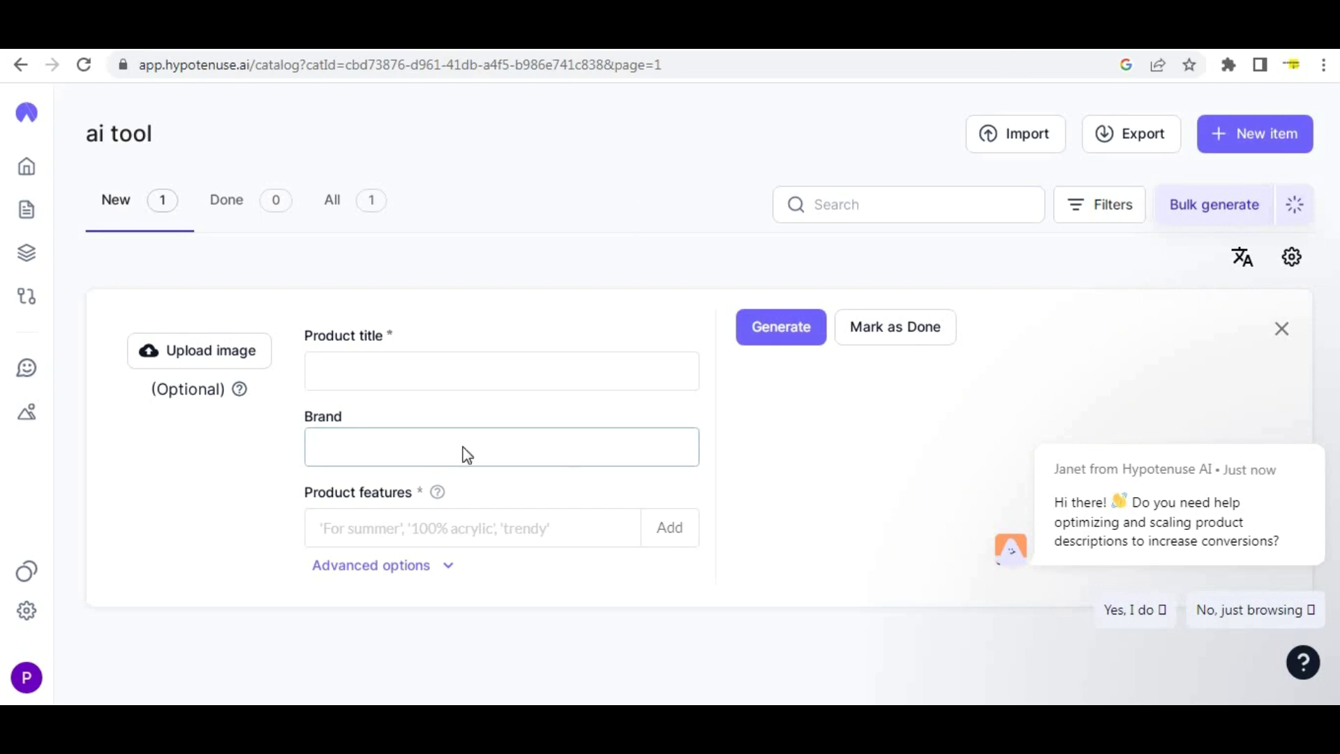
click(1282, 328)
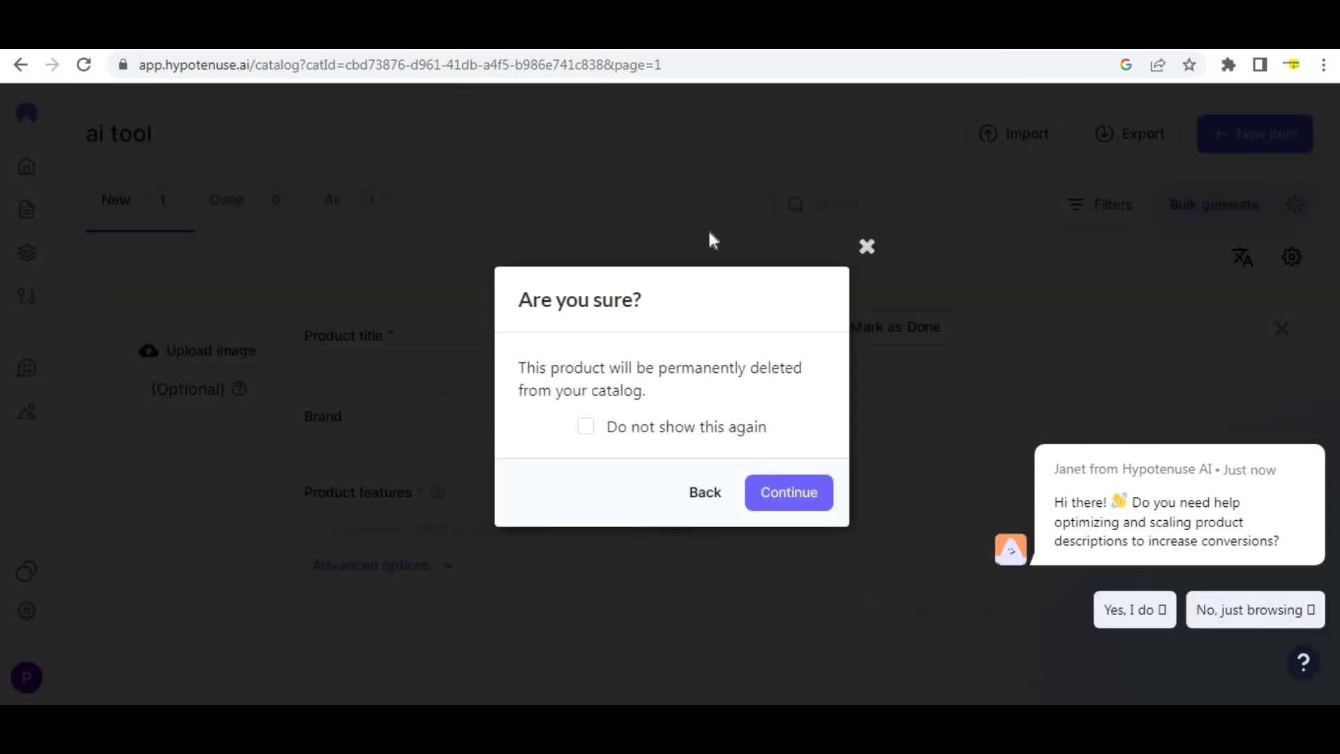
click(865, 251)
Return to the dashboard and start a new blog post, dismissing the introductory messages
click(27, 167)
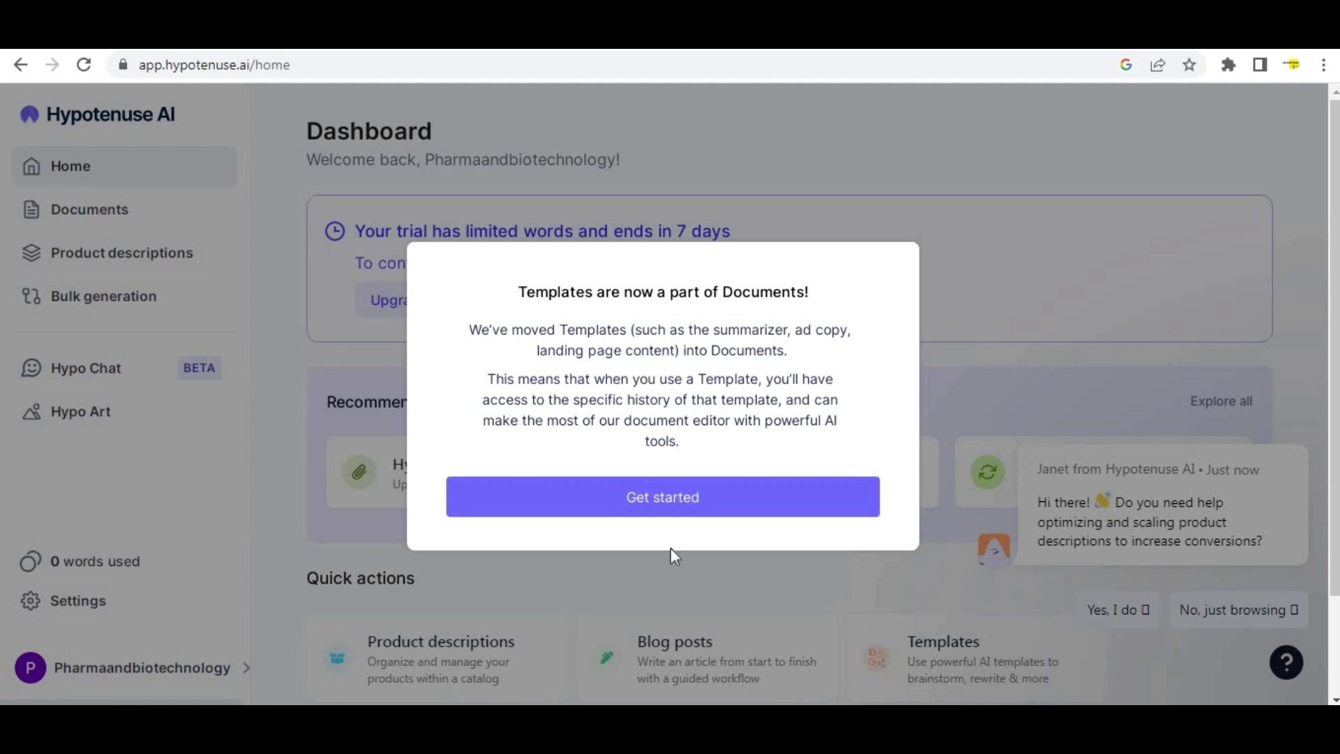
click(677, 508)
click(626, 172)
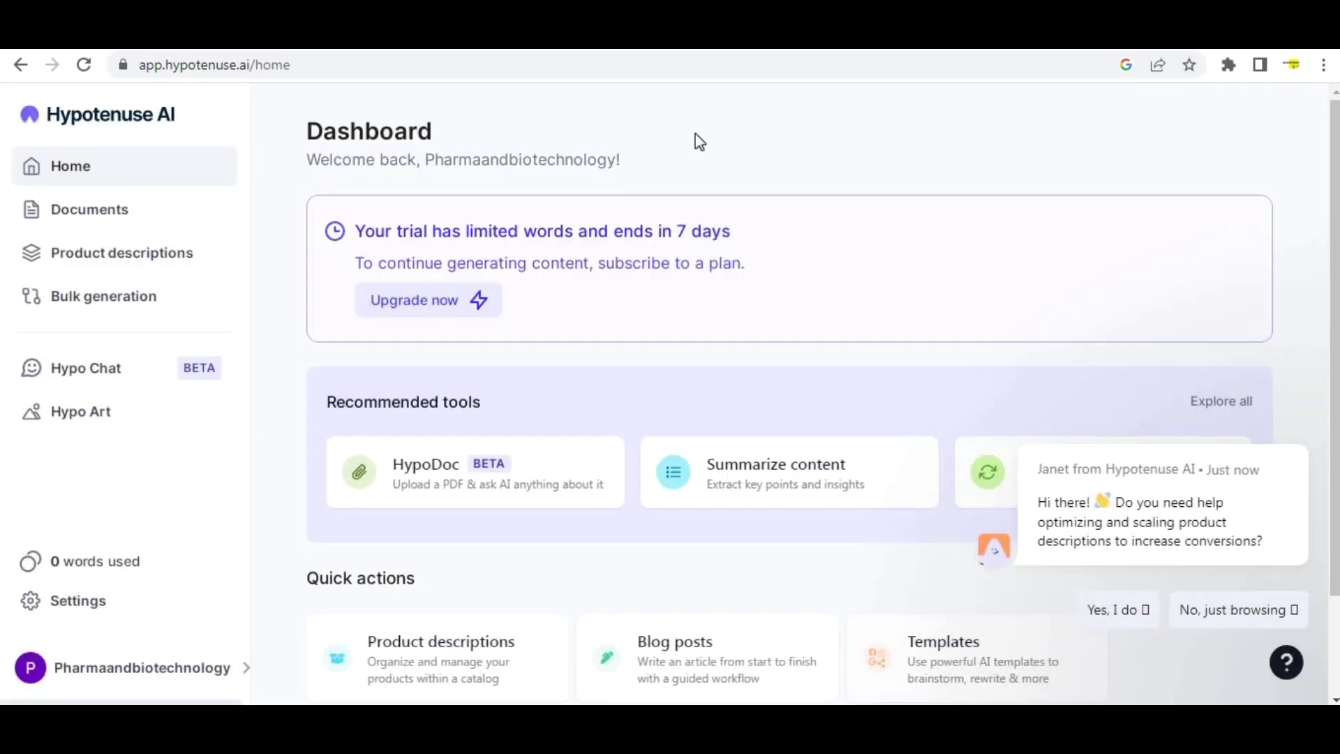
scroll(672, 363, down, 1)
scroll(672, 363, down, 1)
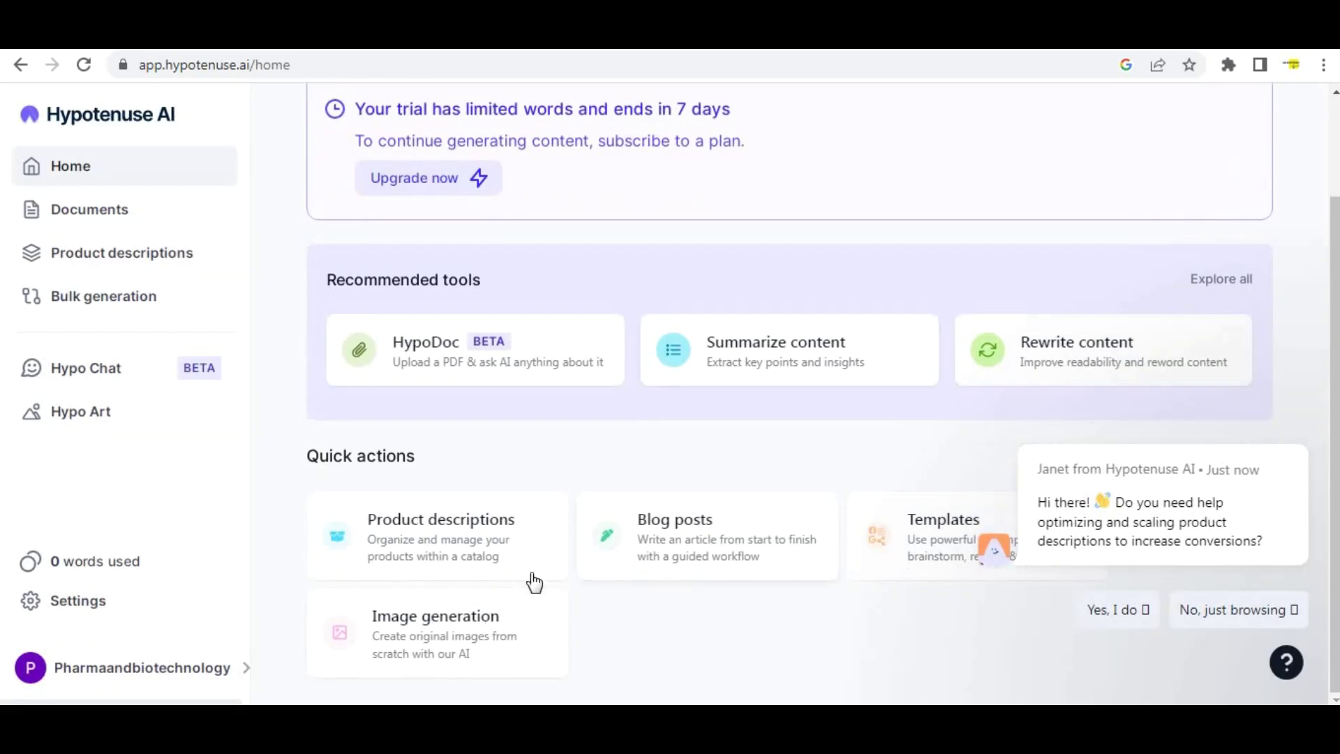
click(741, 537)
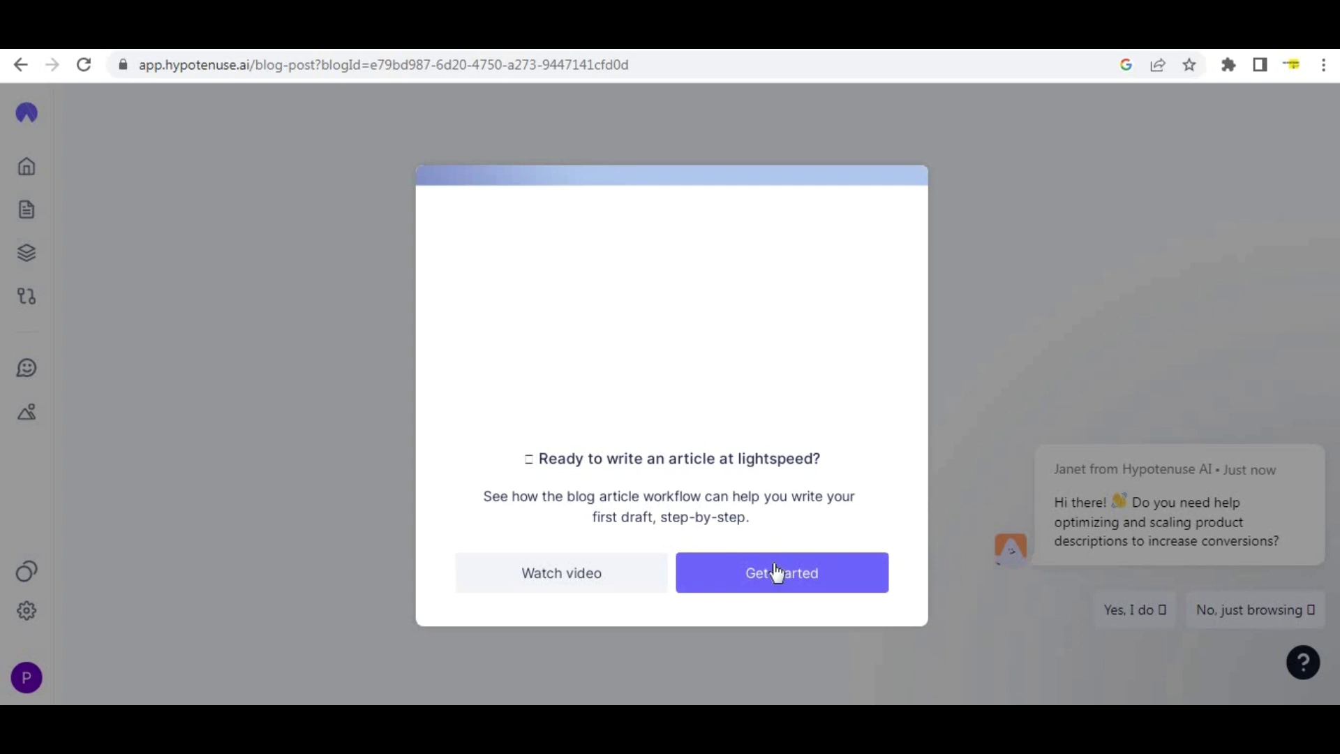
click(777, 573)
click(986, 360)
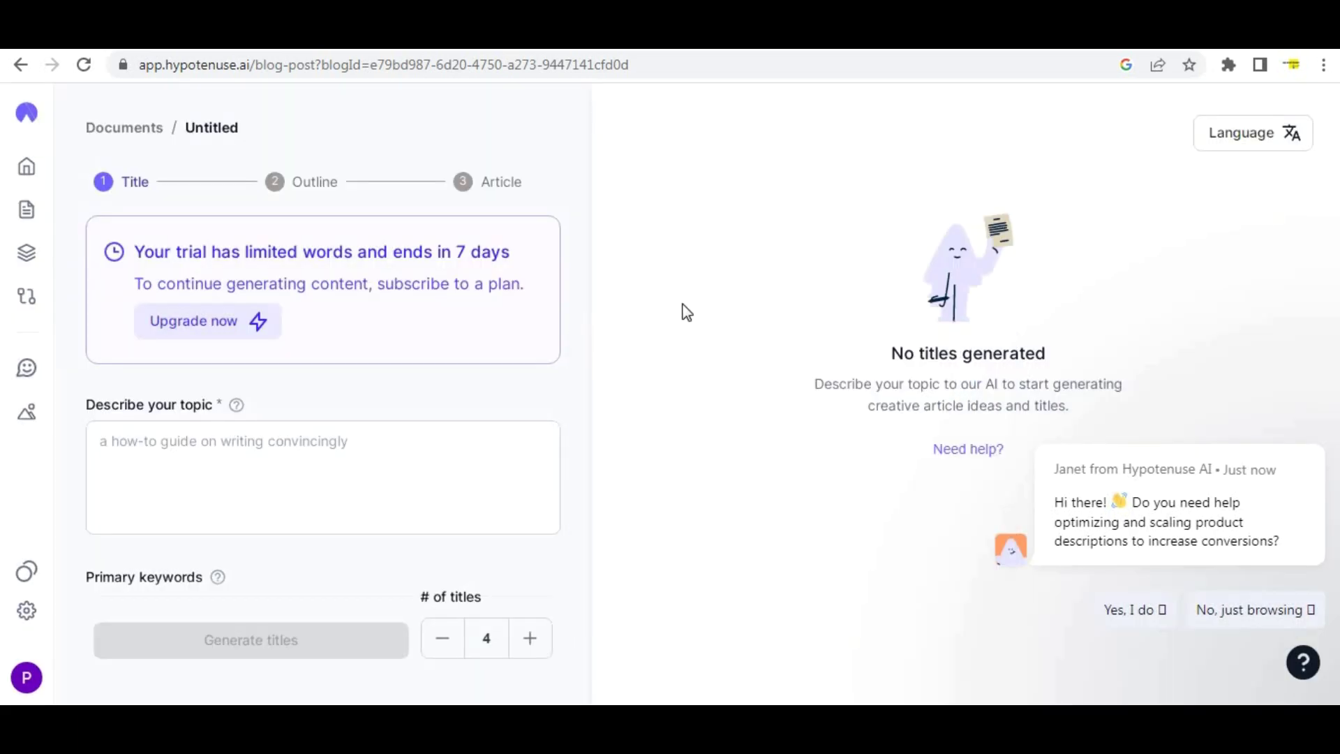
Describe the blog post topic as "top 10 ai tool for writing"
scroll(444, 364, down, 3)
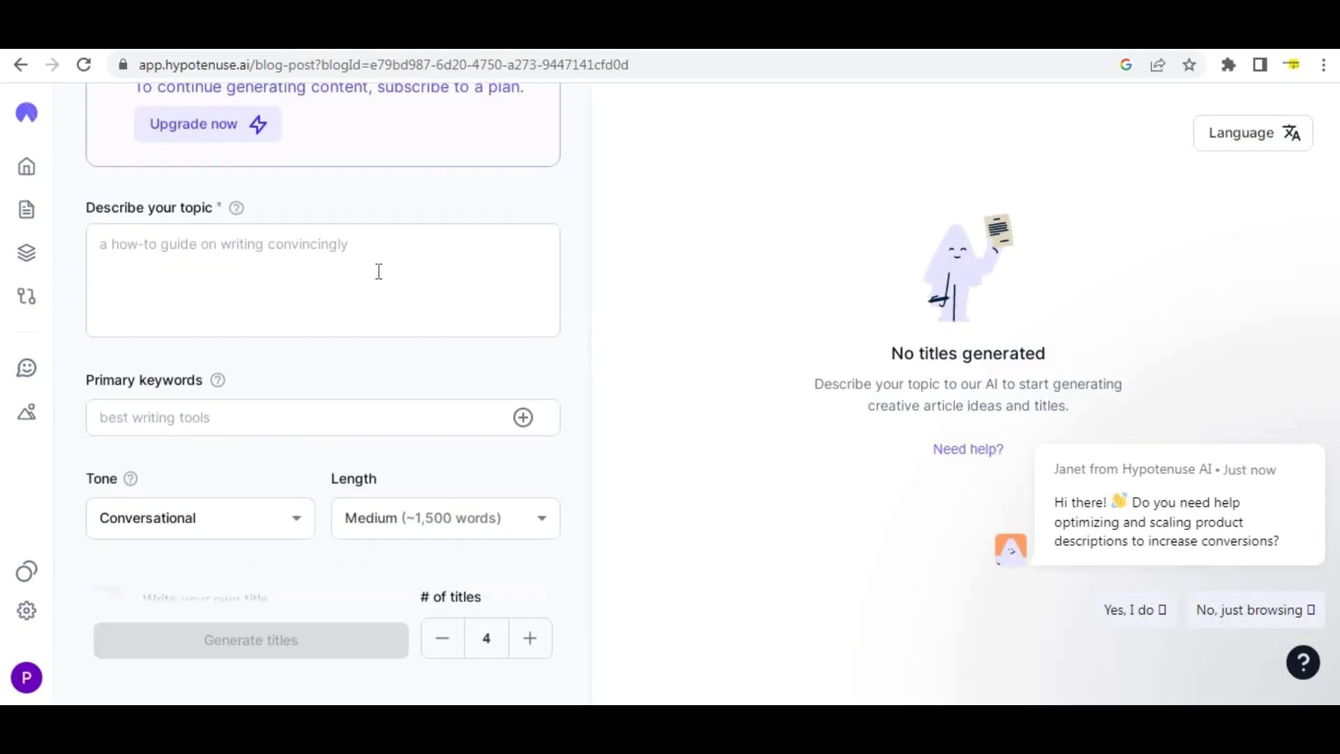
scroll(428, 281, up, 2)
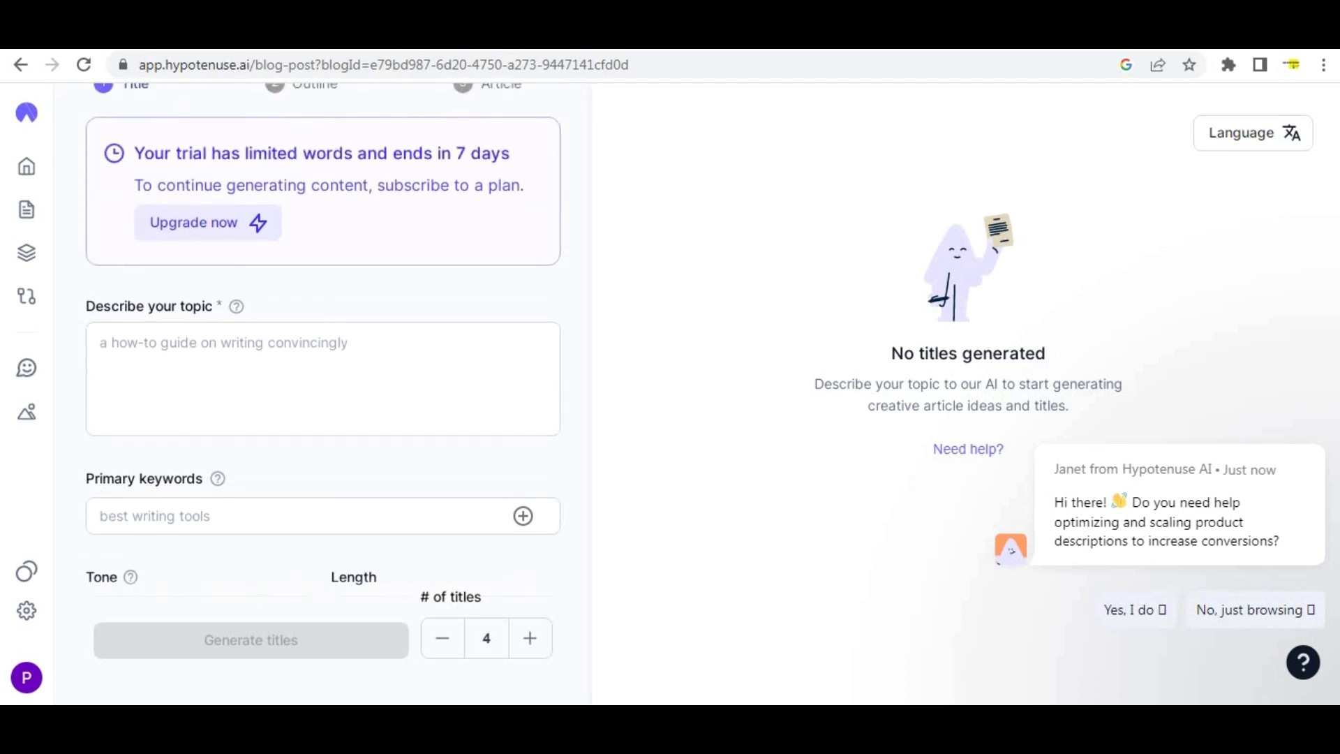
scroll(291, 318, up, 2)
scroll(237, 346, down, 2)
click(237, 346)
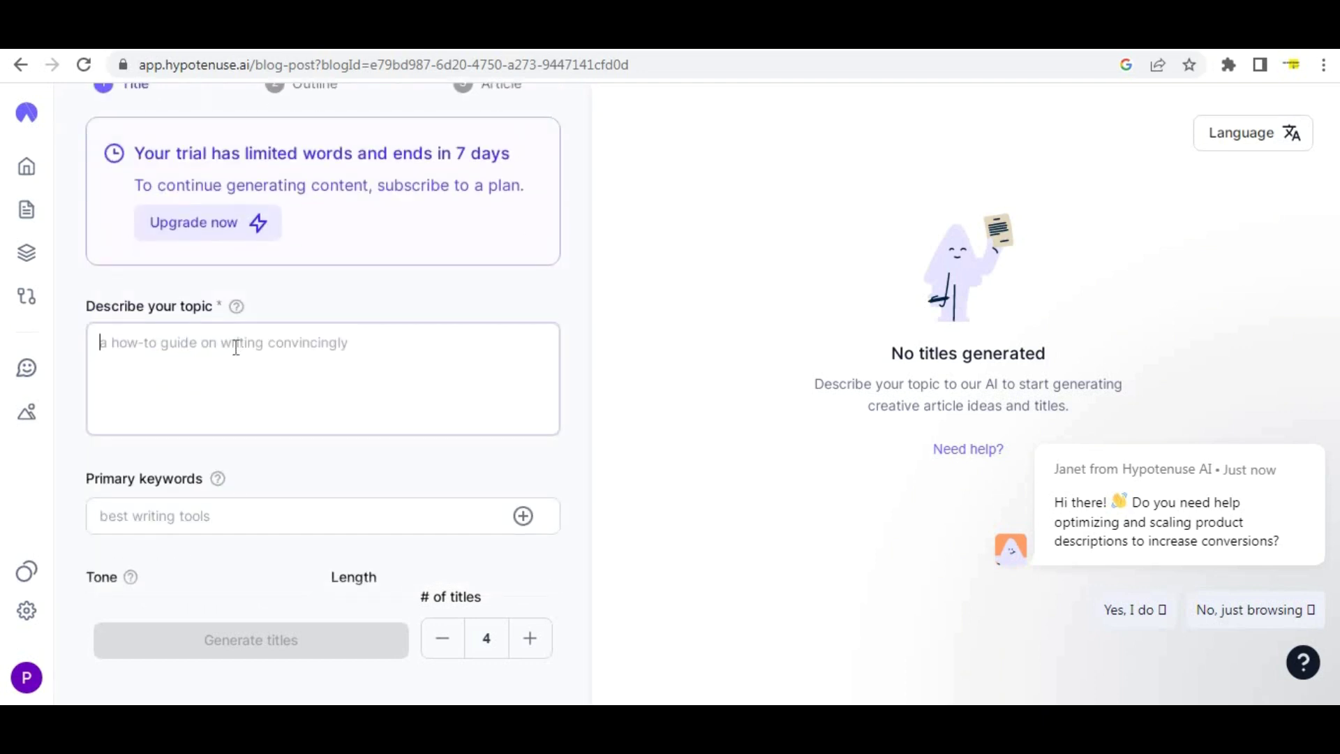
scroll(335, 345, up, 2)
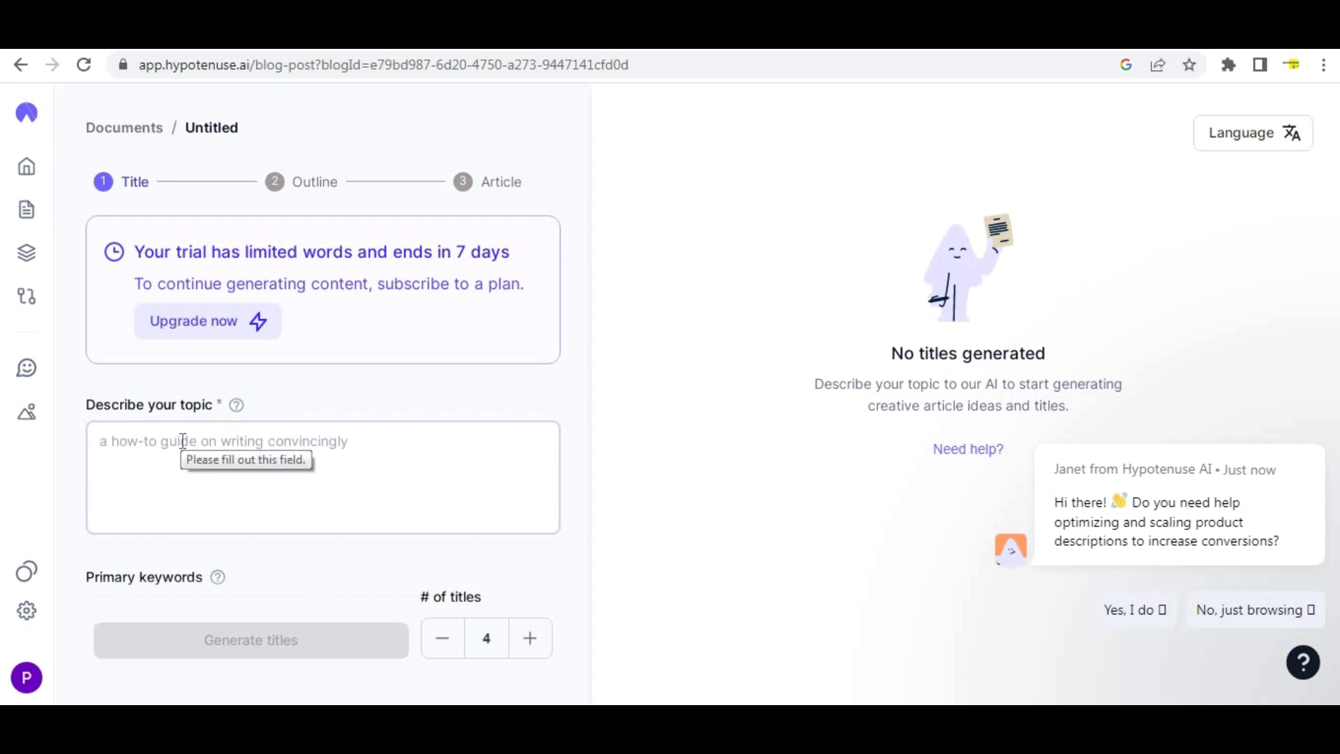
text(to)
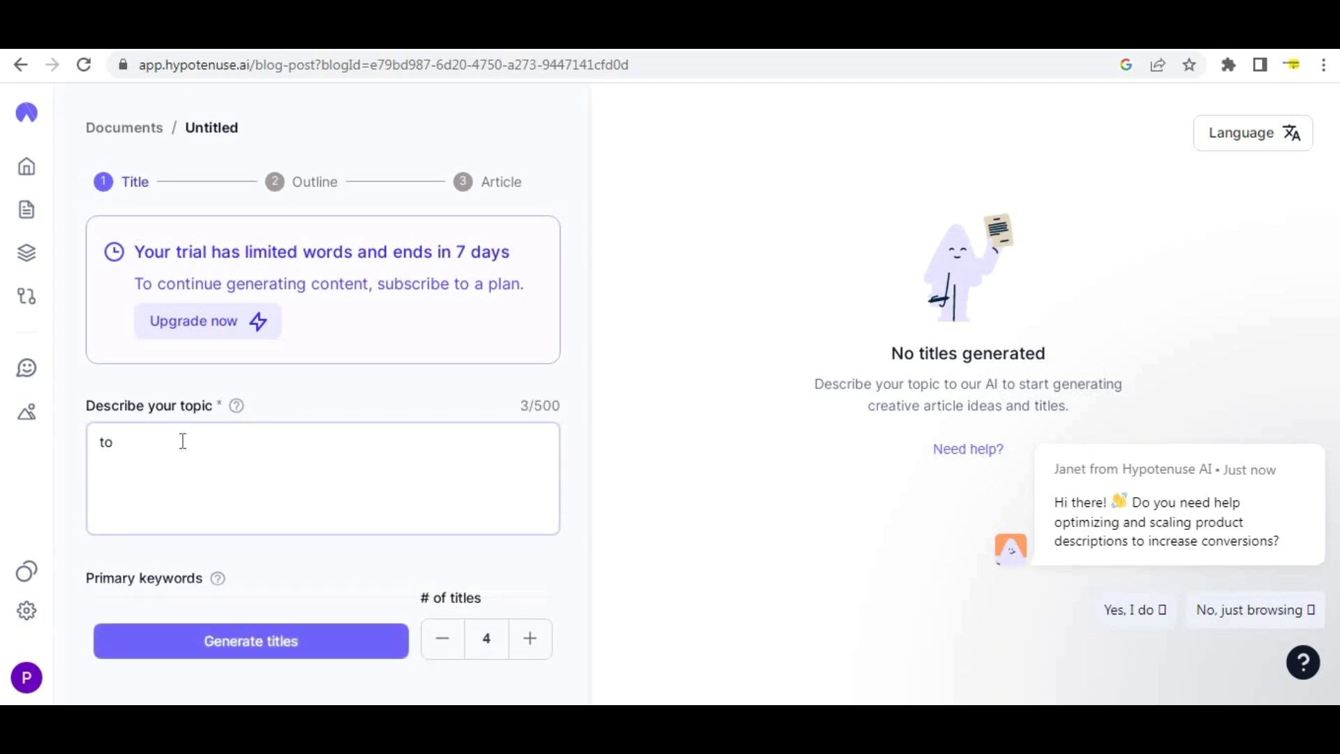
key(BackSpace)
text(p 10 ai tool for writing)
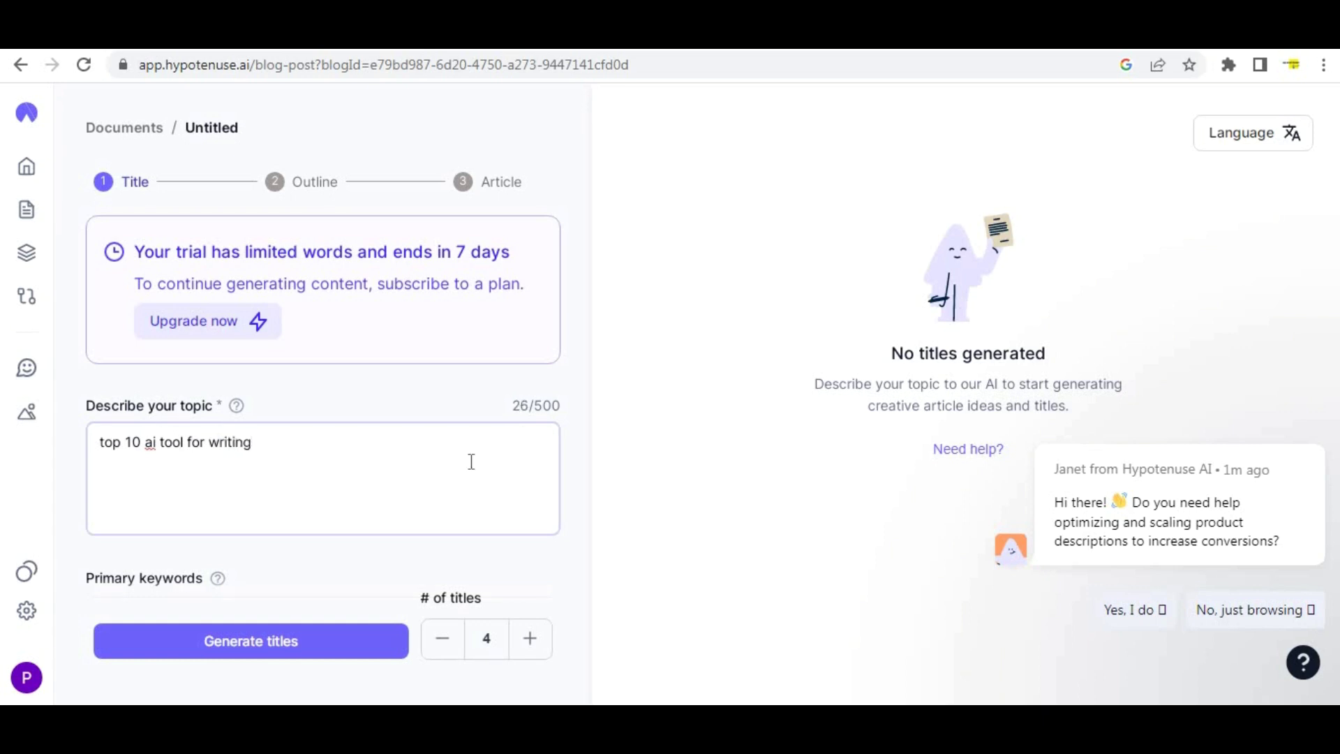
Set the article's tone to Professional
scroll(471, 461, down, 4)
click(301, 428)
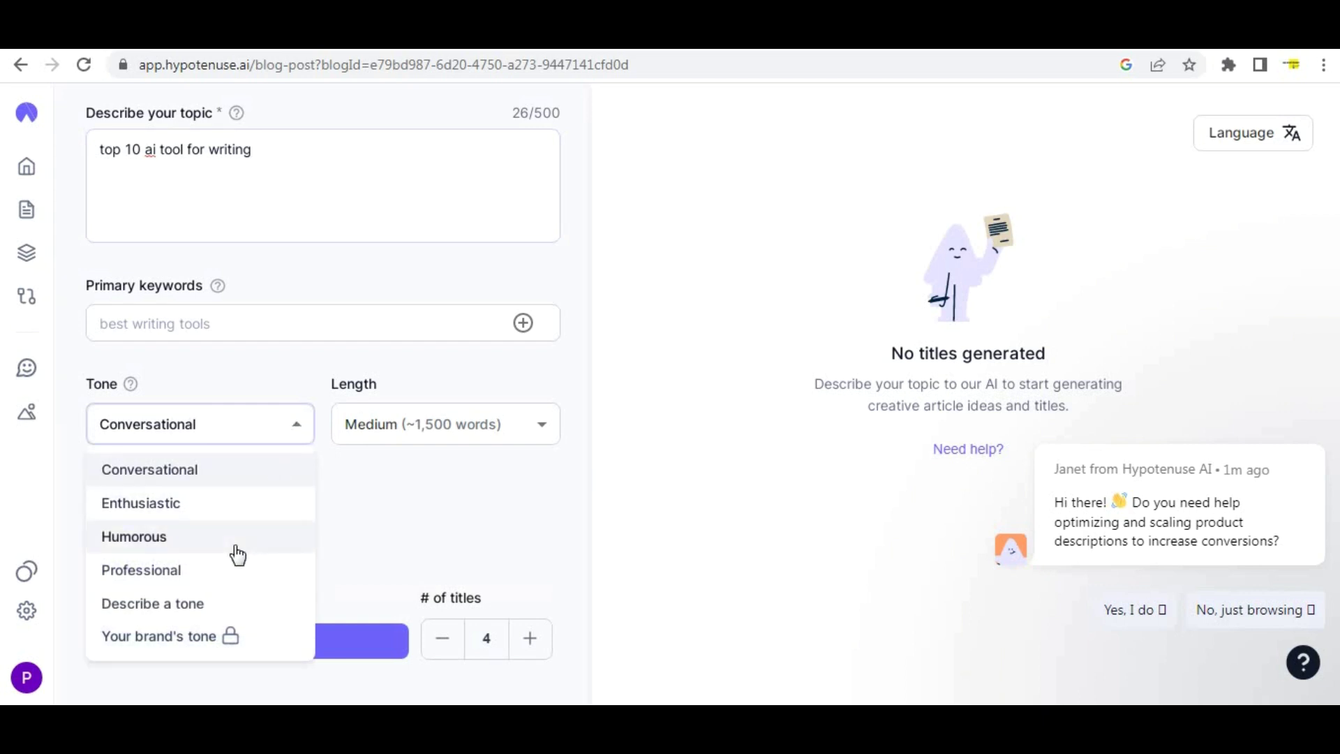
click(222, 586)
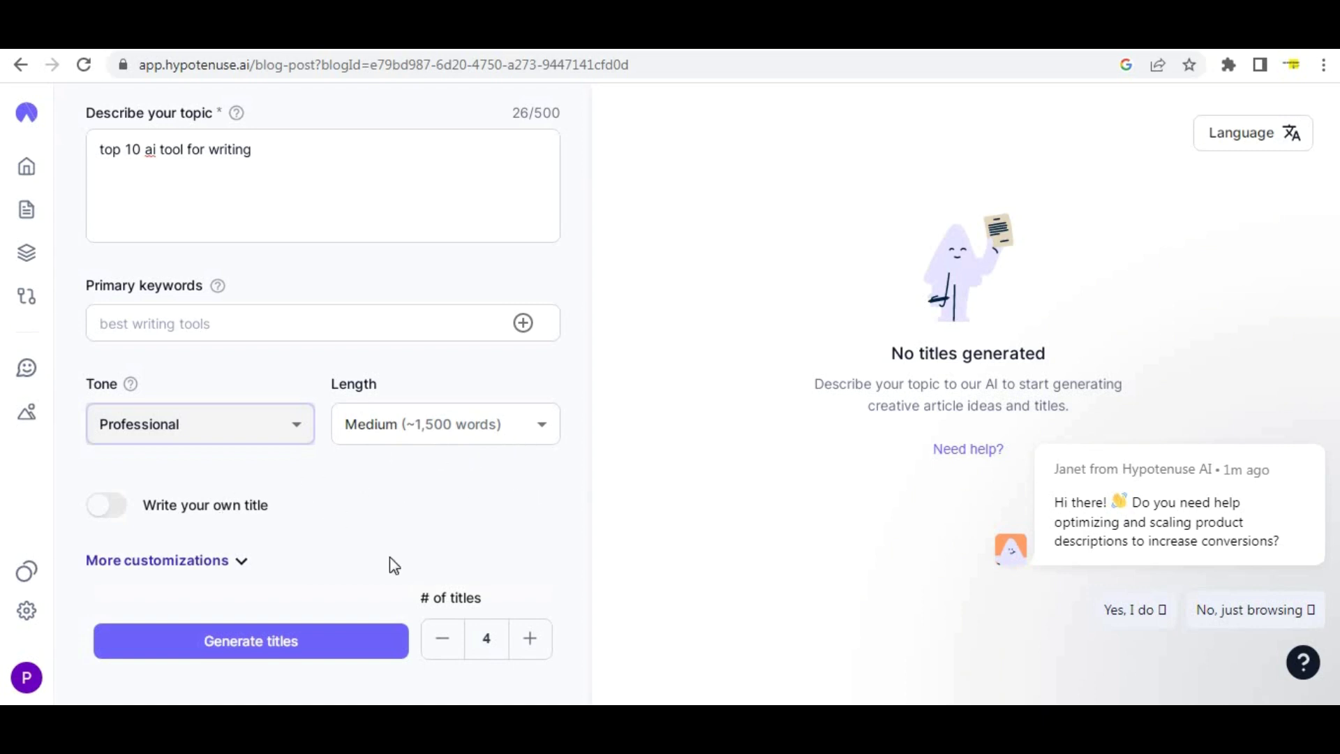
Generate article titles from the topic description and dismiss the support chat message
scroll(471, 395, up, 4)
scroll(385, 428, down, 4)
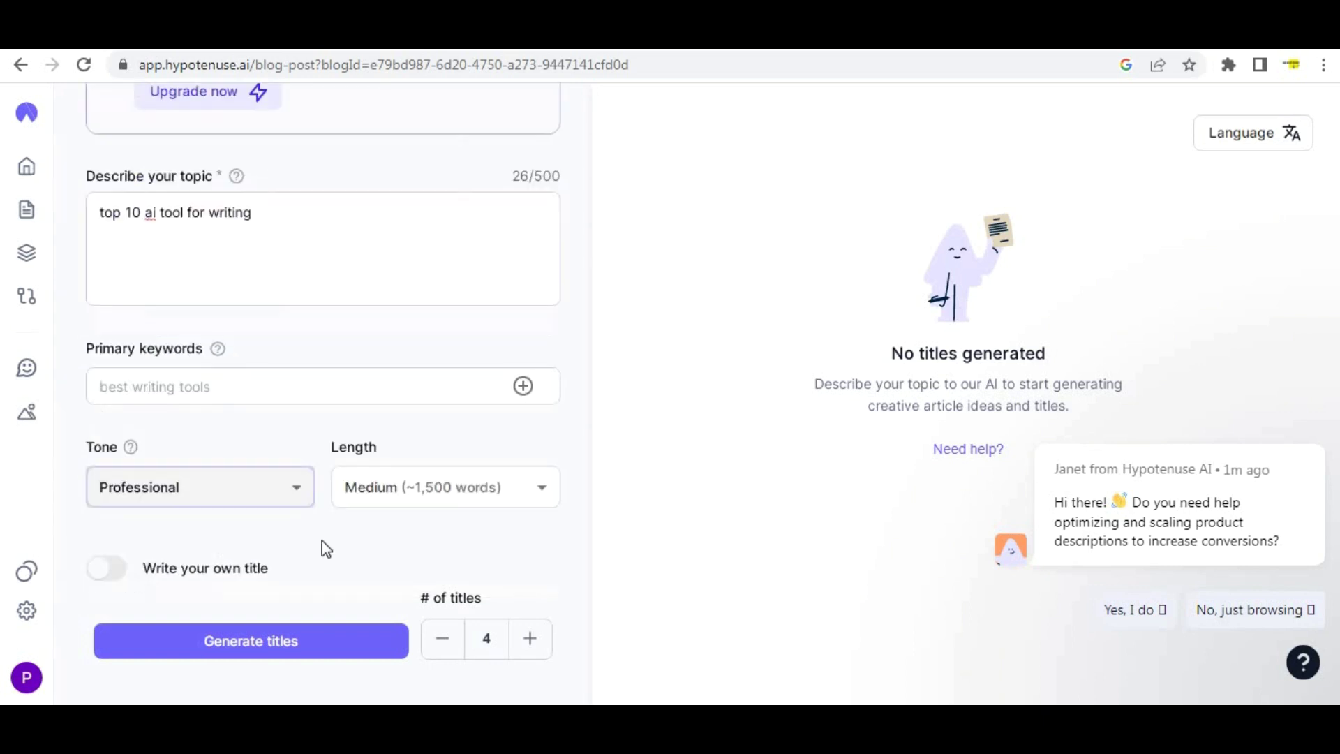
click(275, 640)
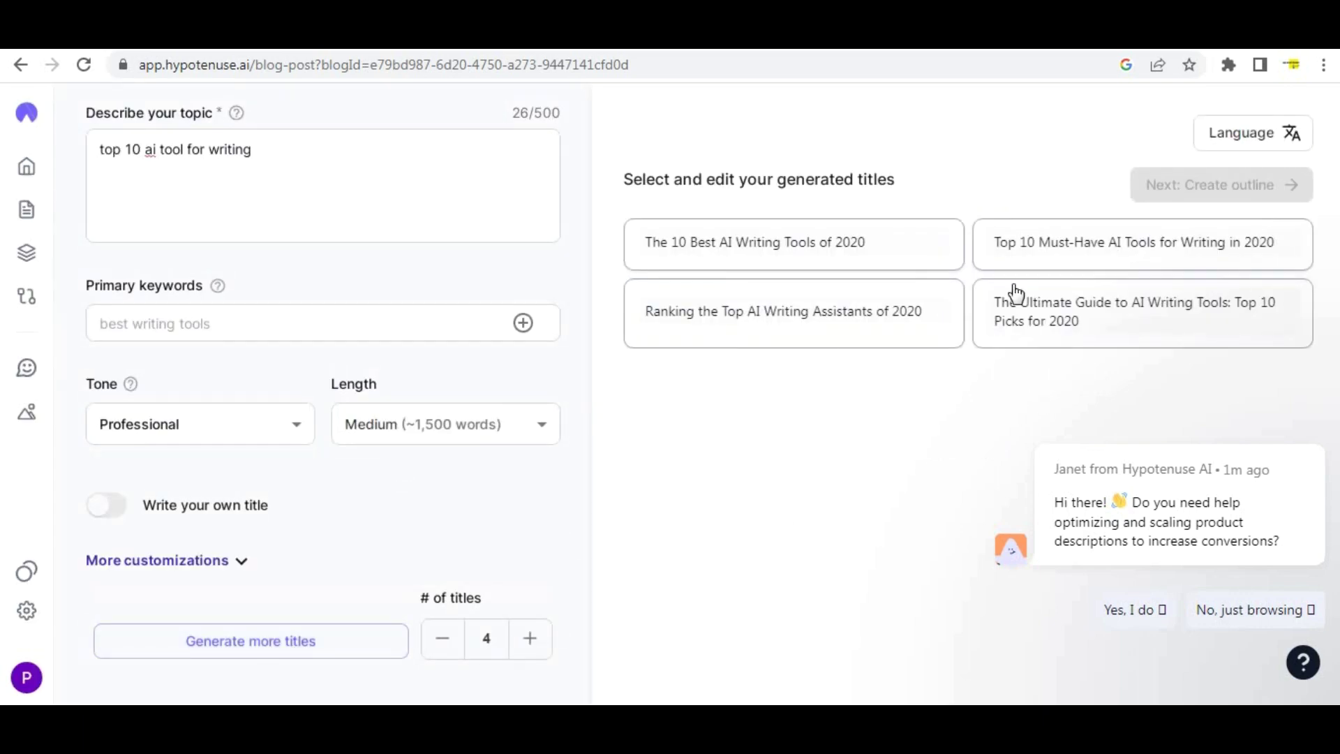
mouse_move(1253, 440)
click(1323, 451)
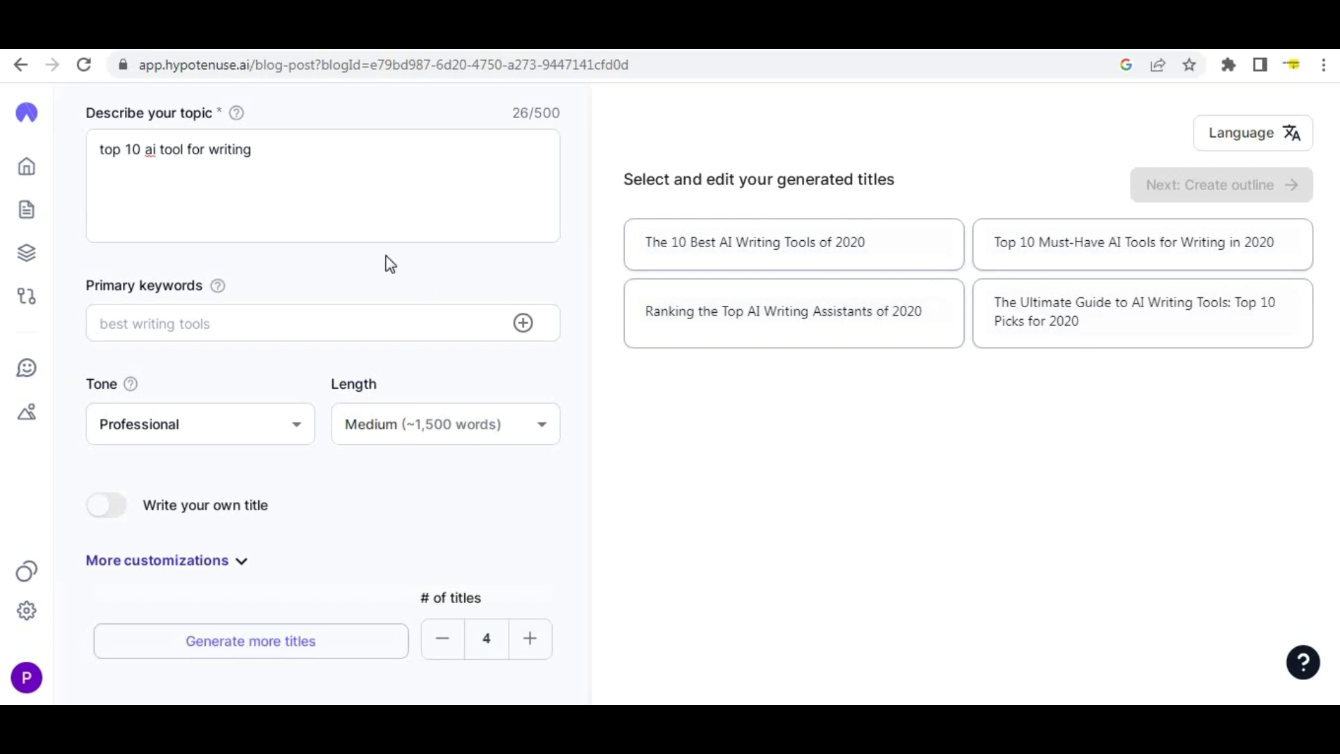
Add 2023 to the end of the topic description, making it "top 10 ai tool for writing 2023"
click(341, 165)
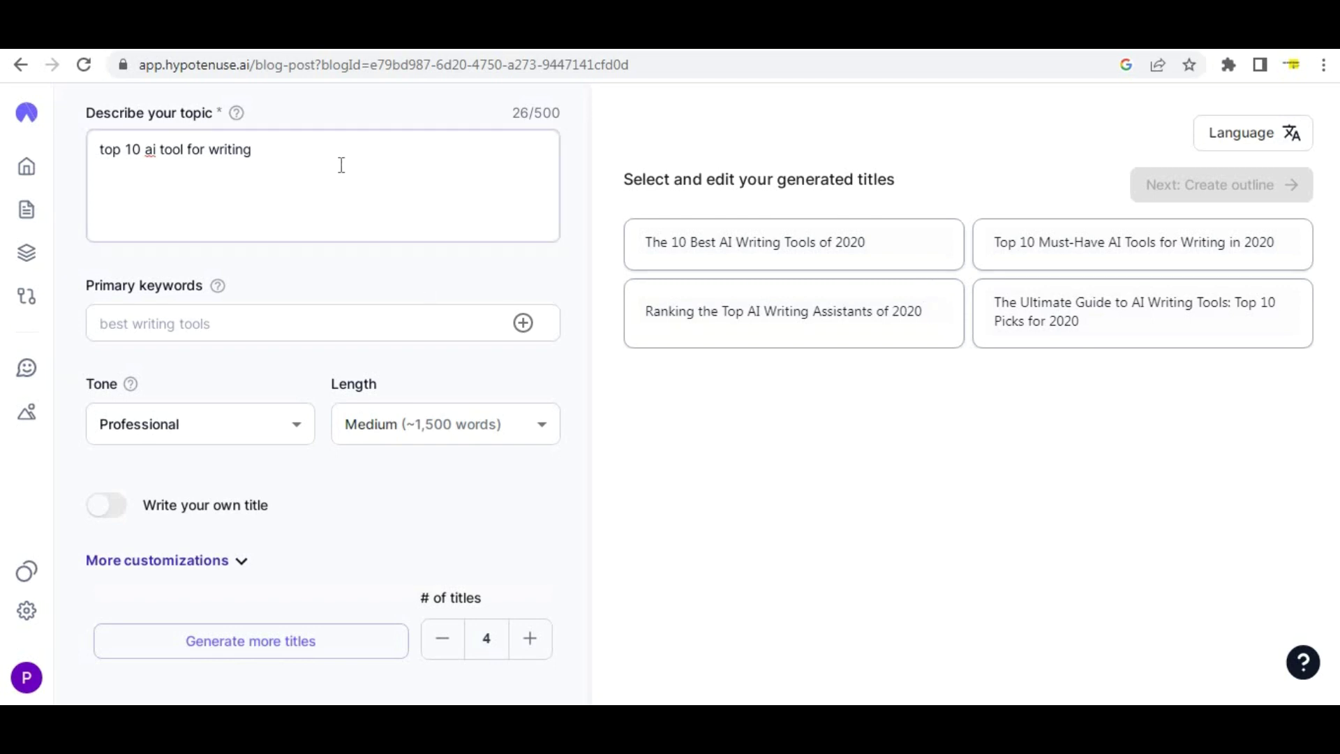
text(2023)
click(363, 339)
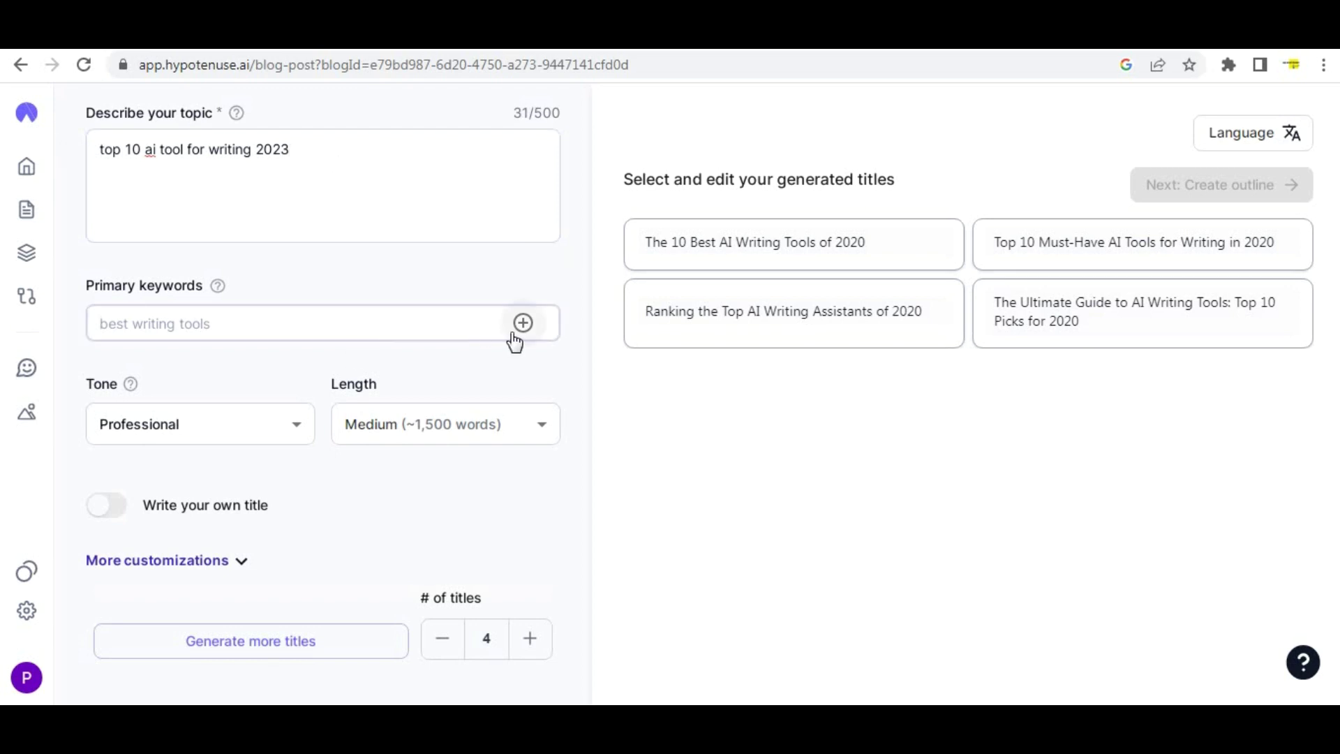
click(523, 324)
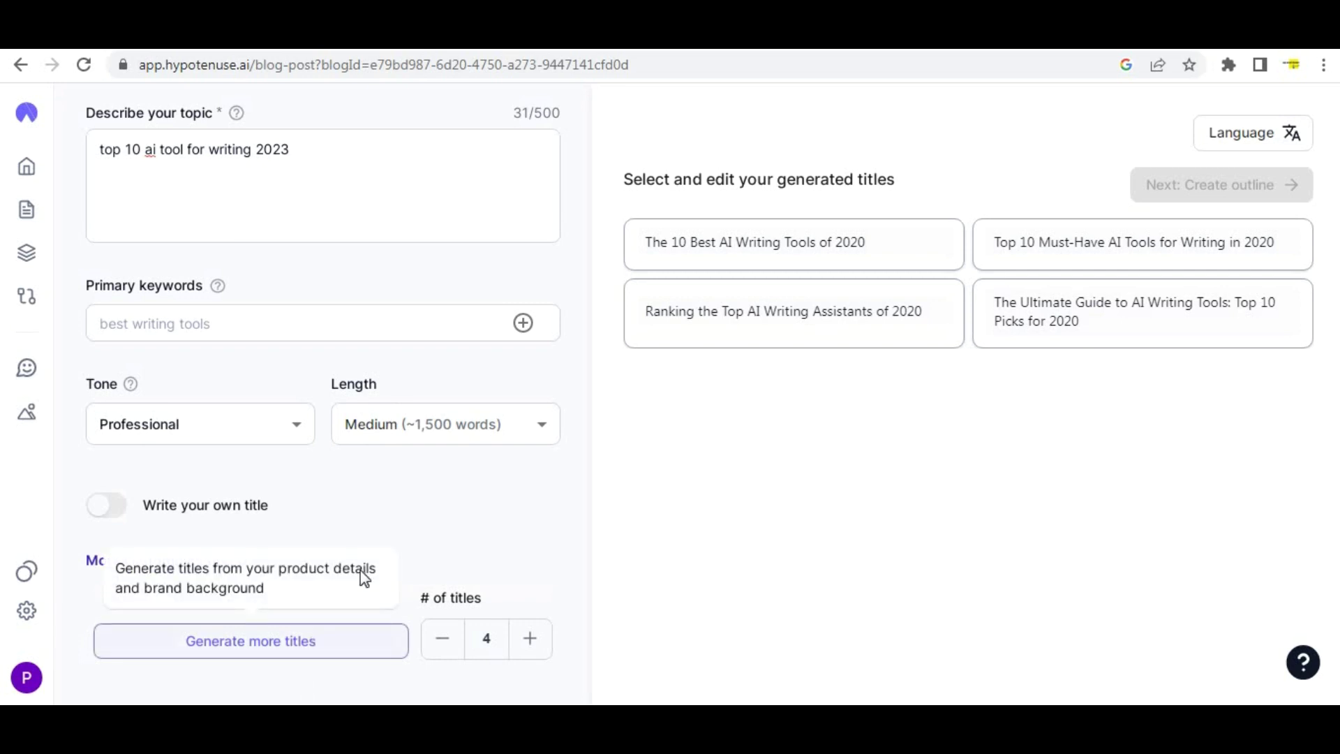
Generate more titles from the updated topic and select "The 10 Best AI Writing Tools of 2023"
click(307, 643)
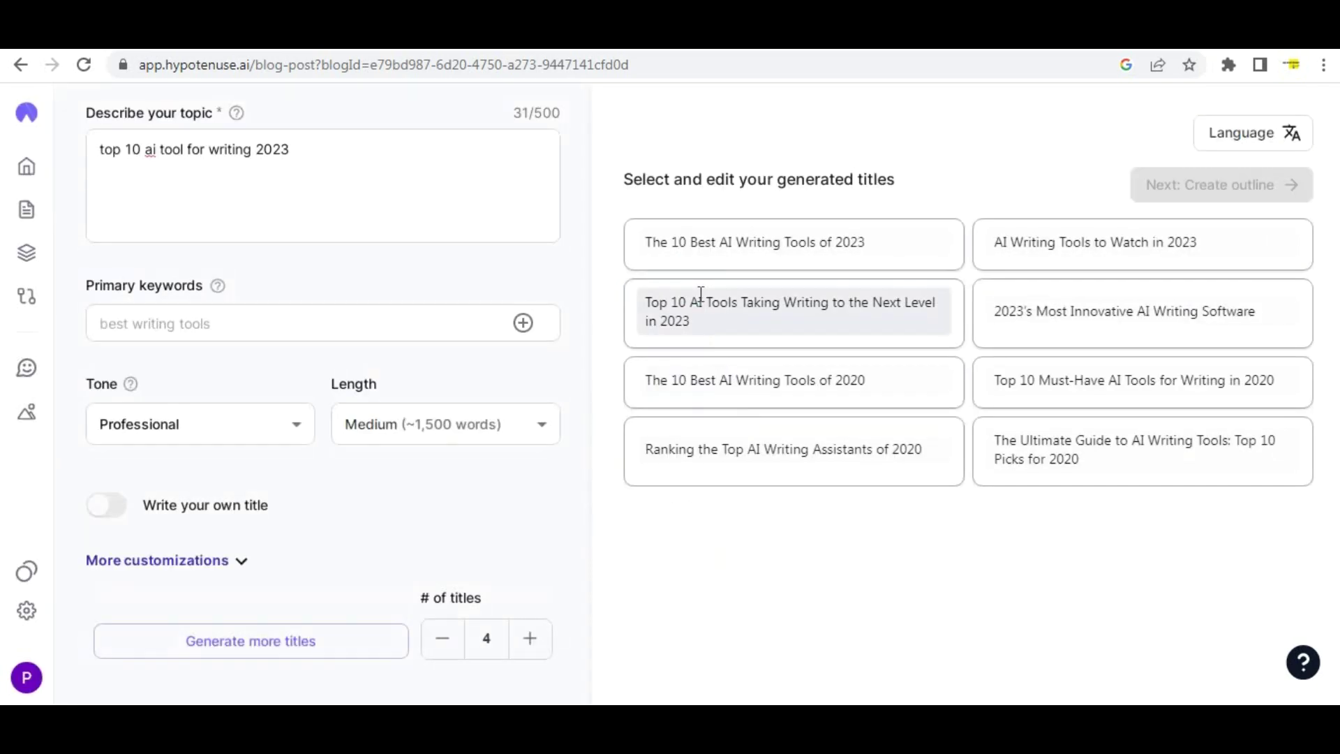
click(881, 241)
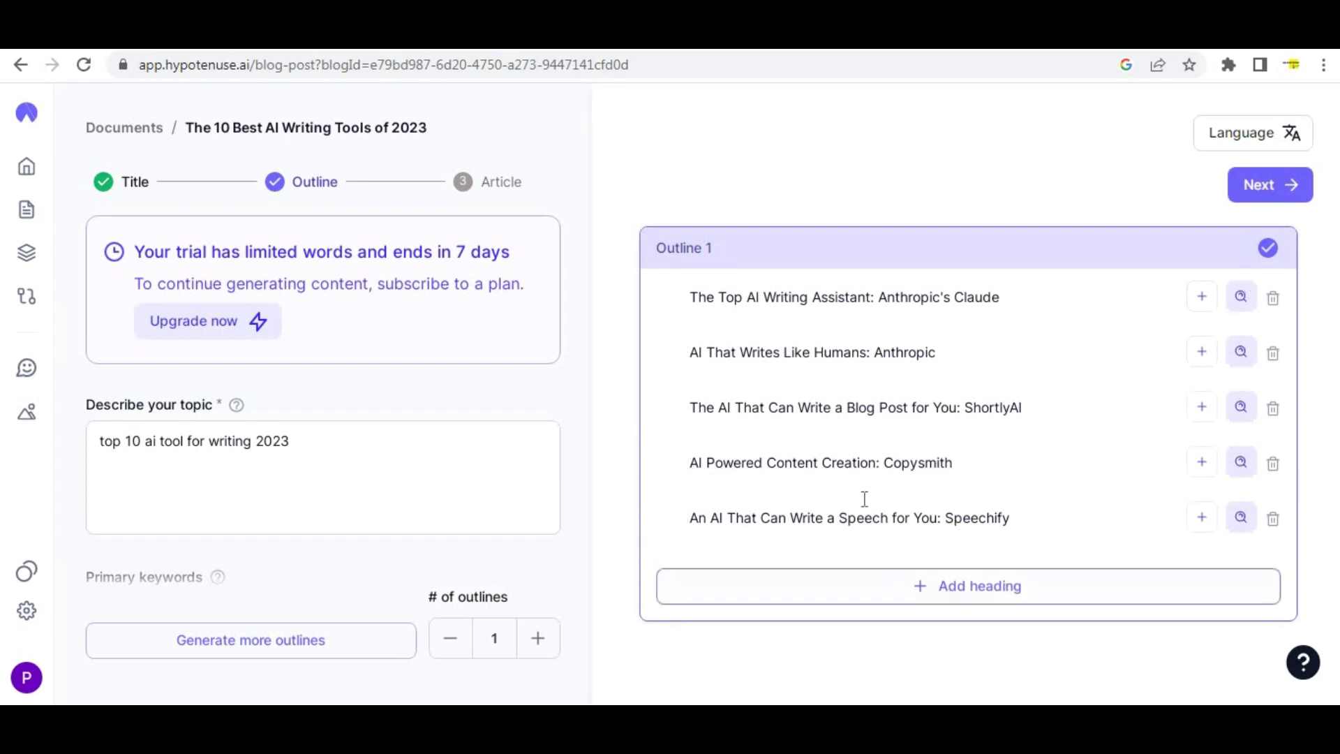
Accept the generated outline to reach the article stage and review the sections selected for generation
click(1265, 187)
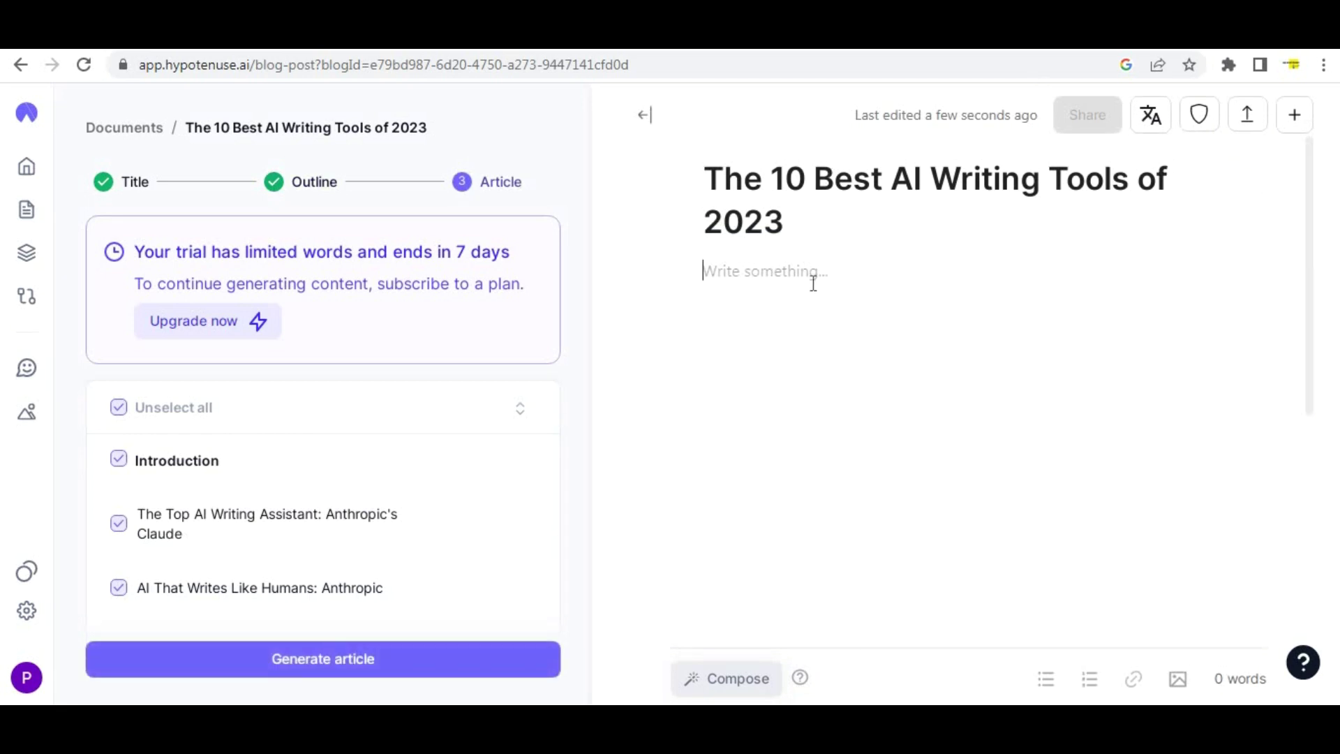
scroll(842, 308, down, 5)
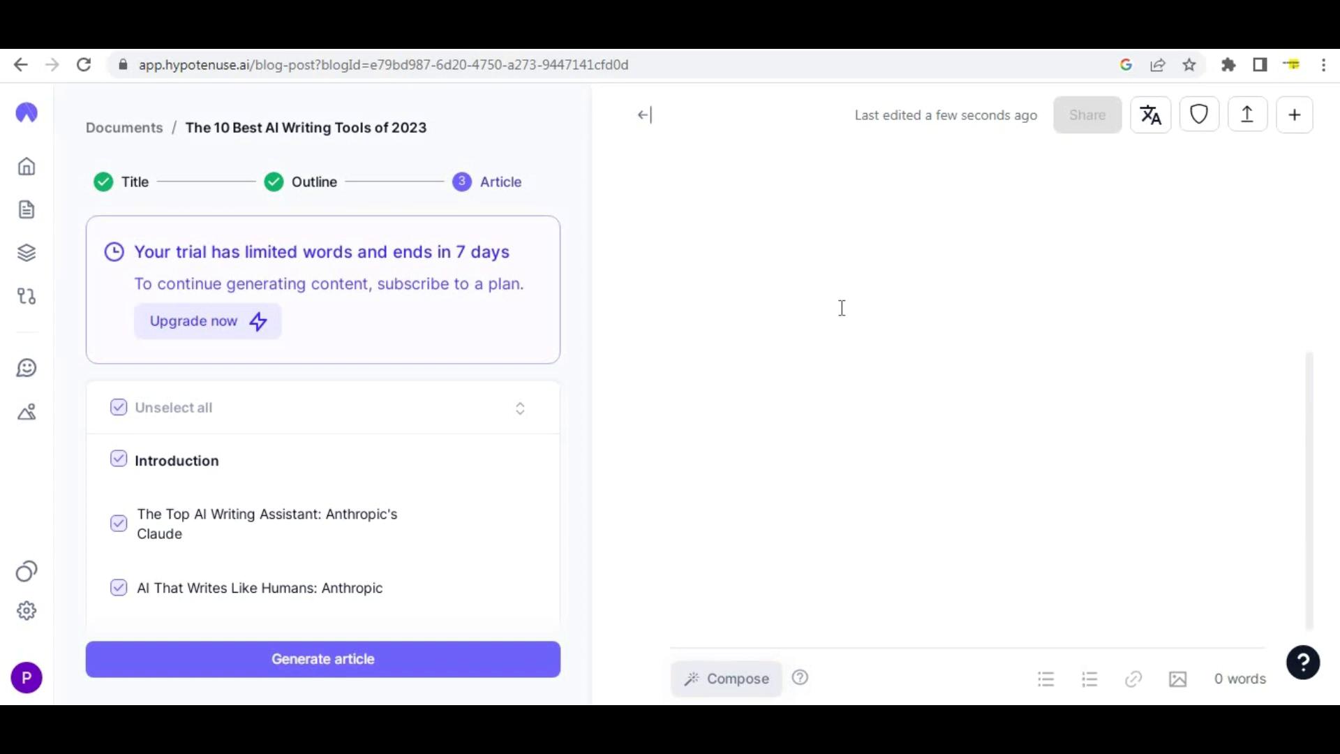
scroll(850, 317, up, 5)
scroll(844, 407, down, 5)
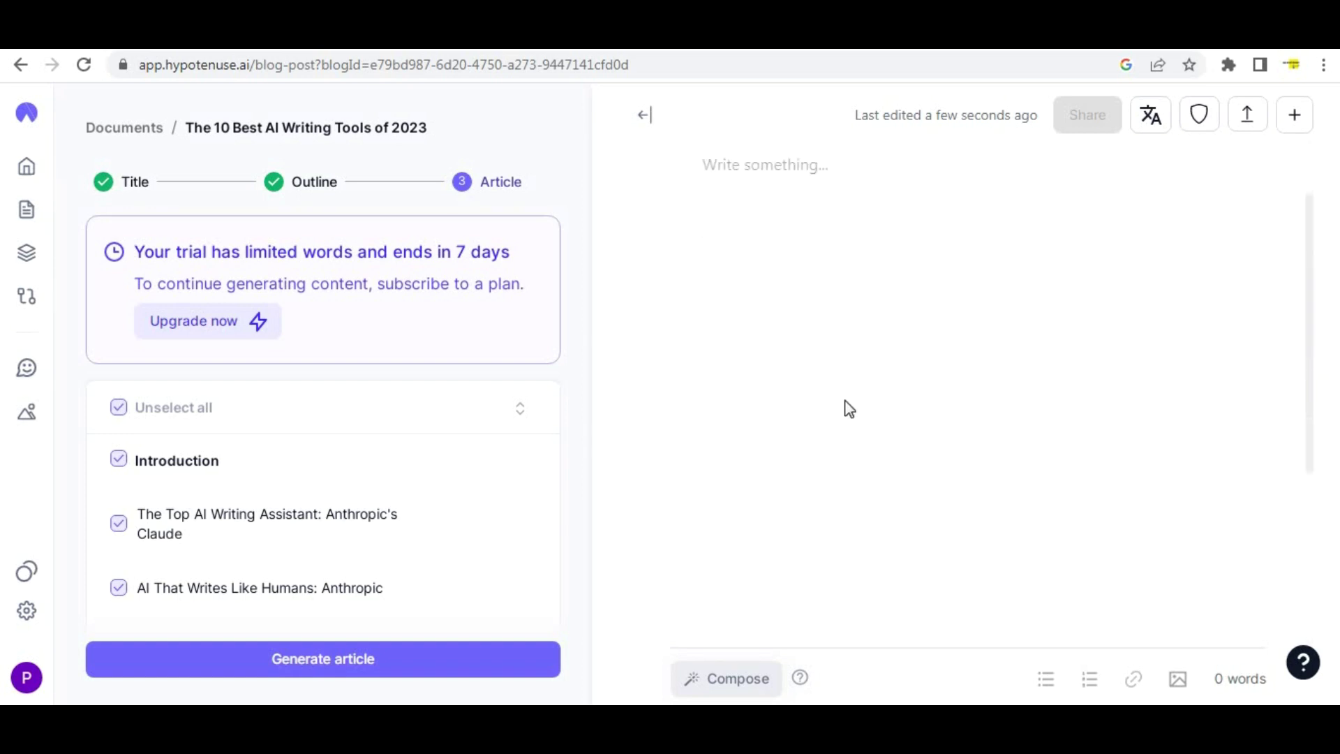
scroll(869, 396, up, 5)
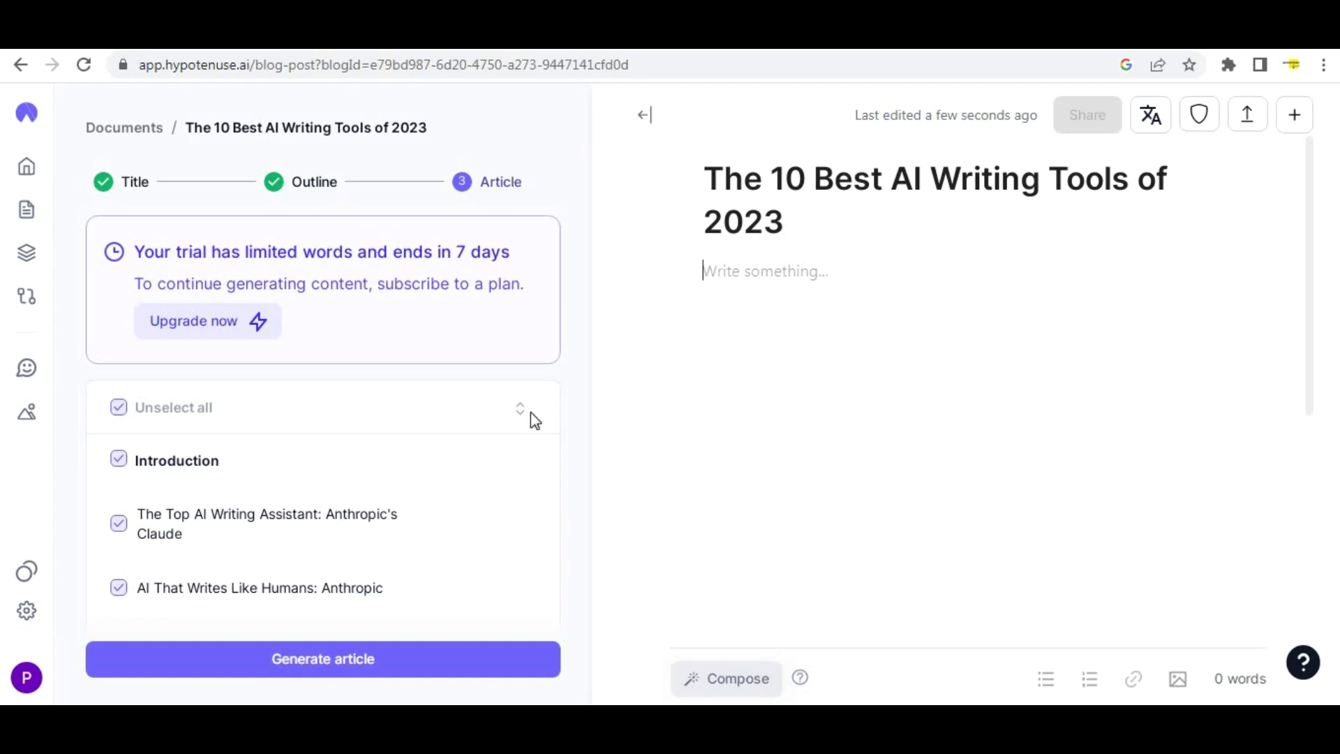
scroll(335, 435, down, 1)
scroll(328, 439, down, 5)
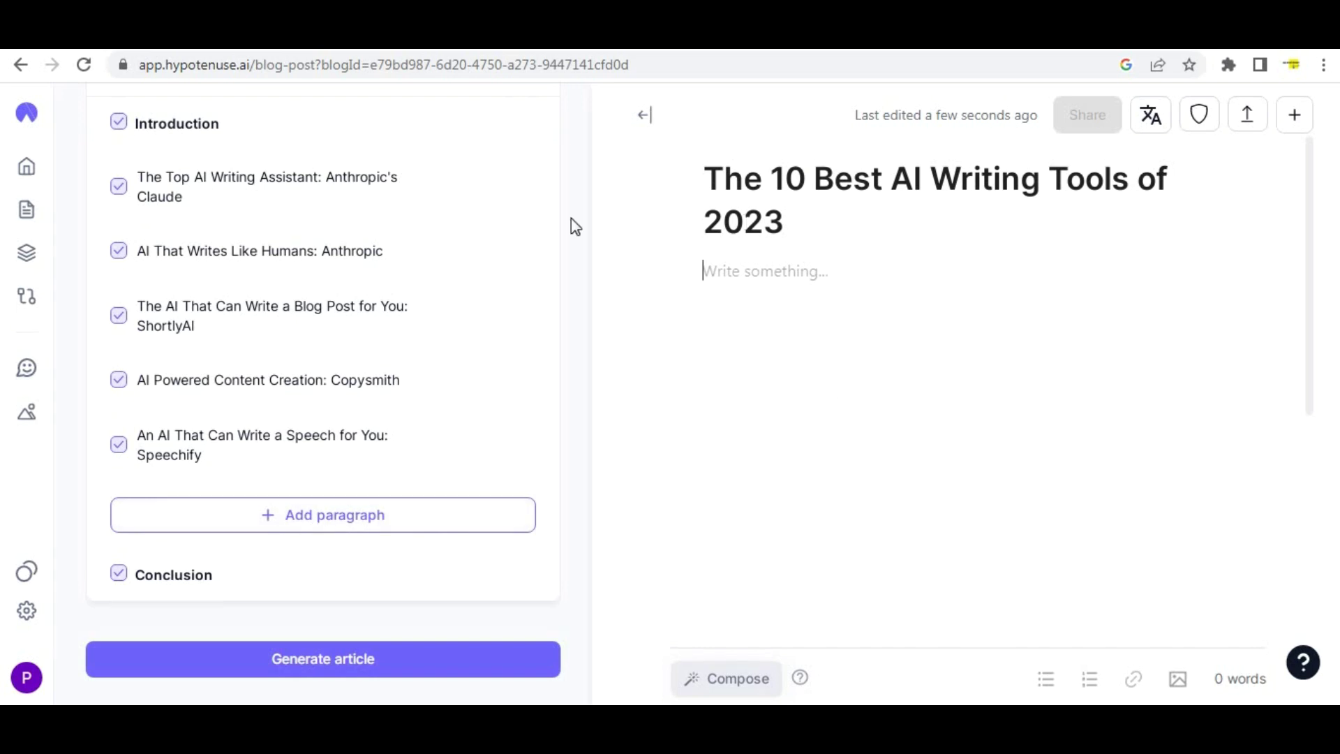
Examine the General, Ads & social and Site templates in the home dashboard's template library, and close it
click(27, 167)
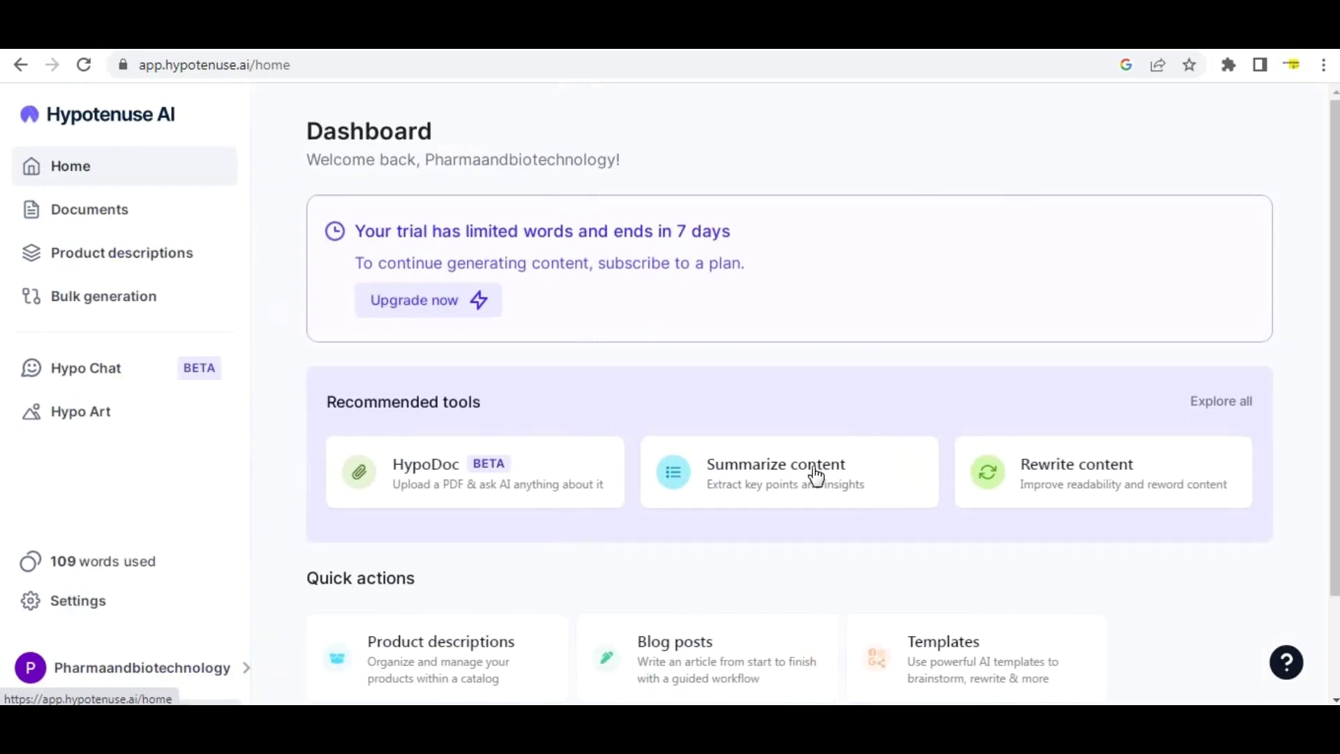
scroll(861, 412, down, 2)
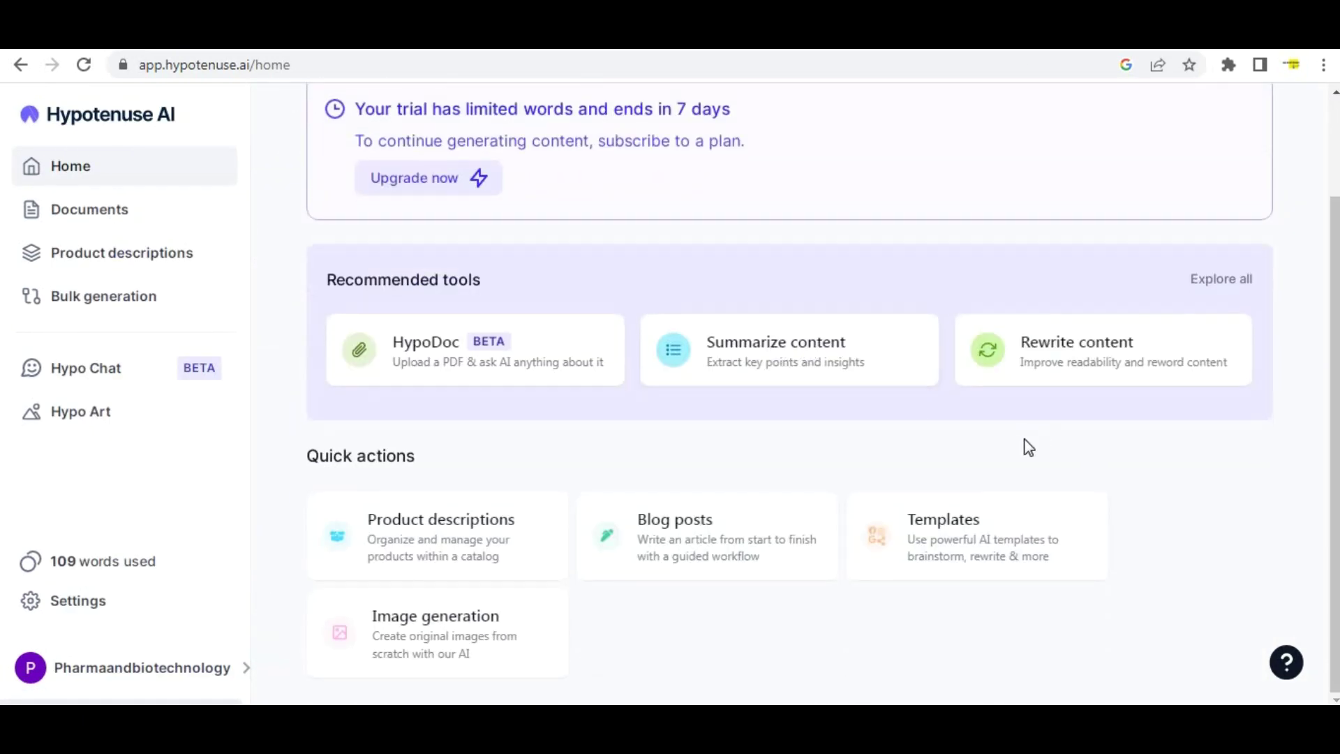
click(990, 551)
scroll(541, 428, down, 8)
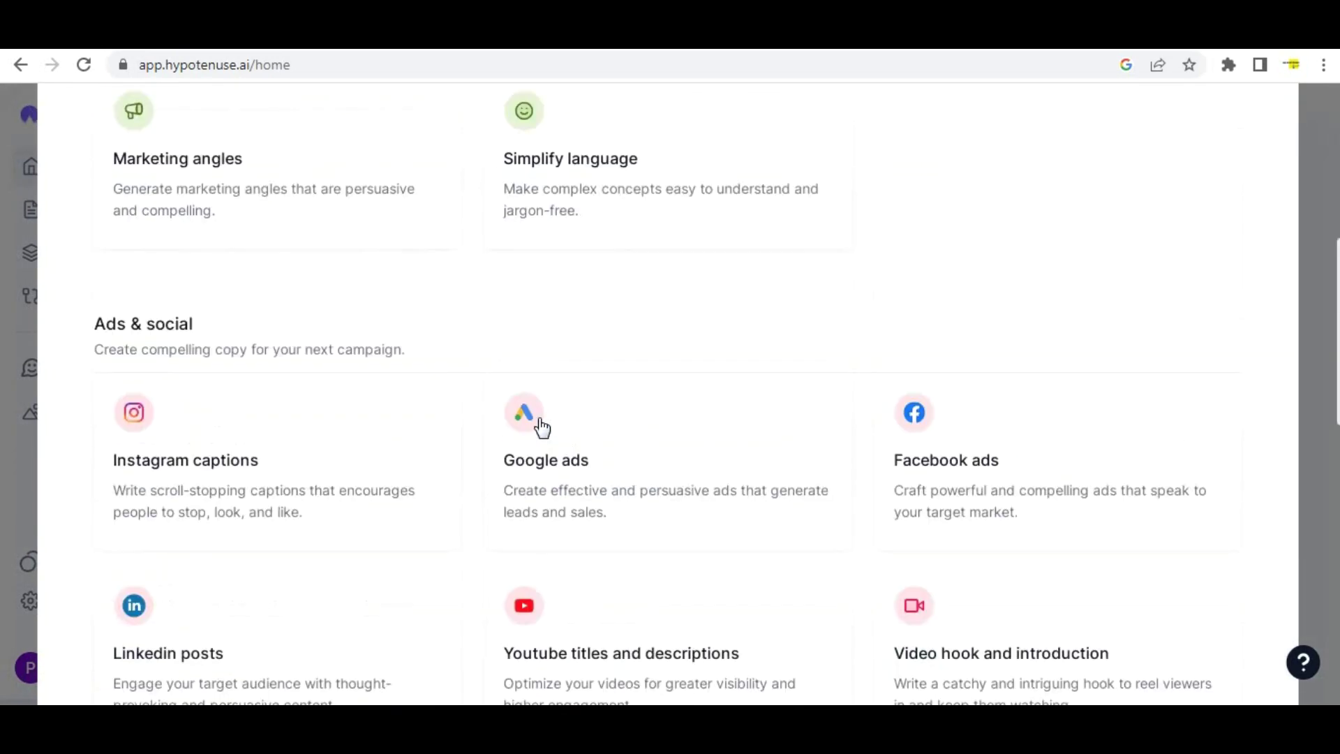
scroll(448, 410, up, 5)
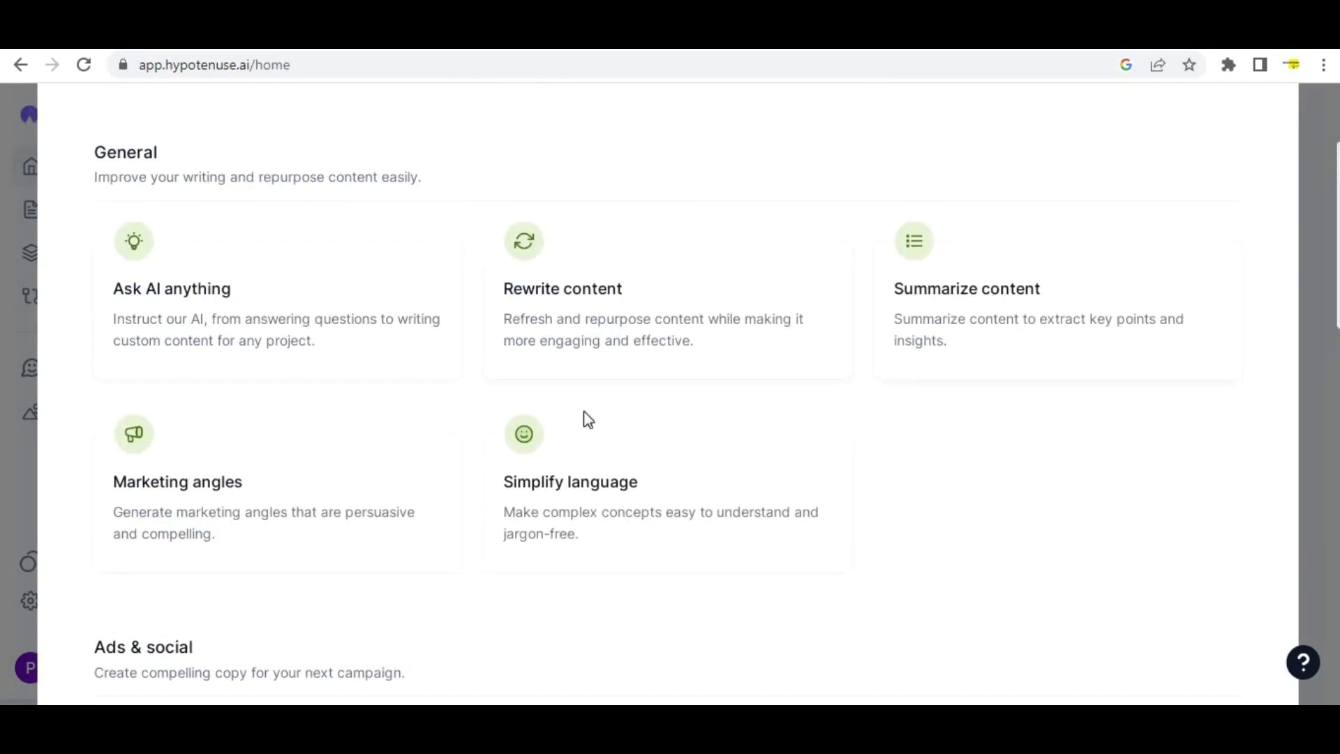
scroll(302, 432, down, 4)
scroll(302, 433, down, 2)
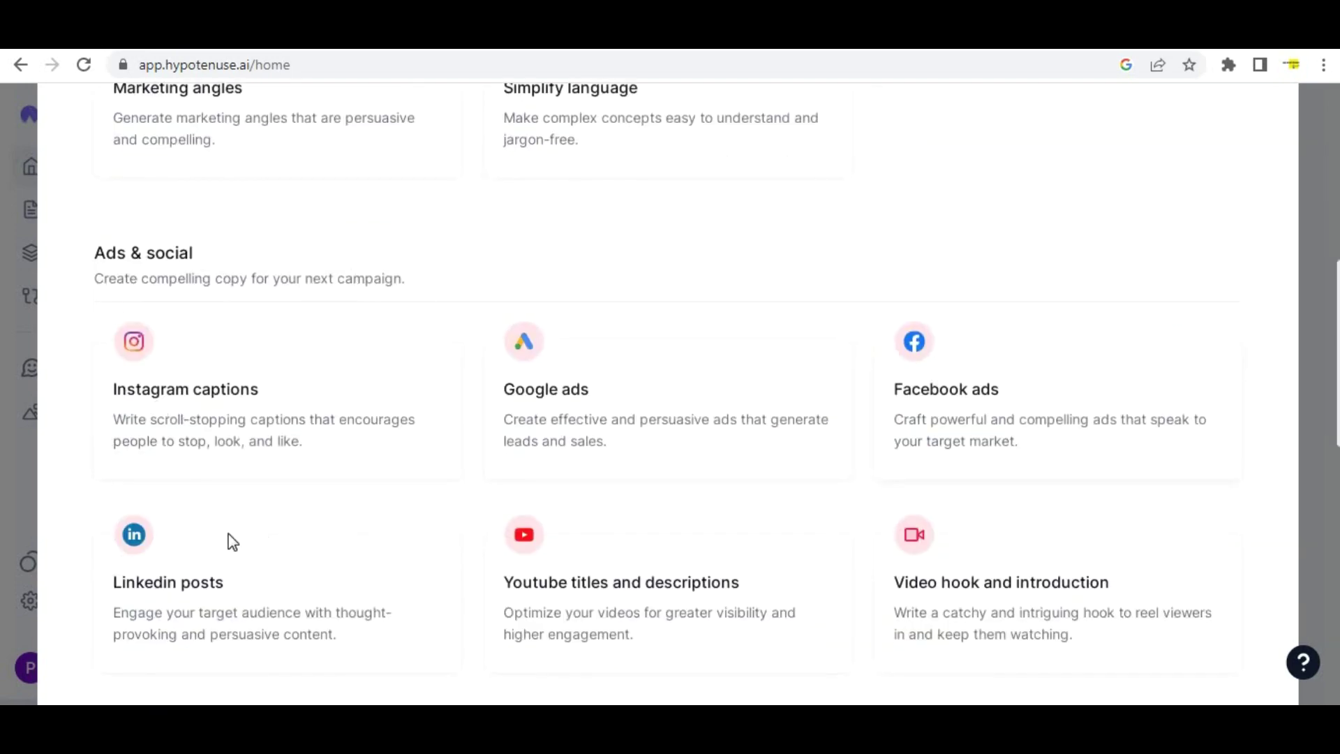
scroll(397, 412, down, 4)
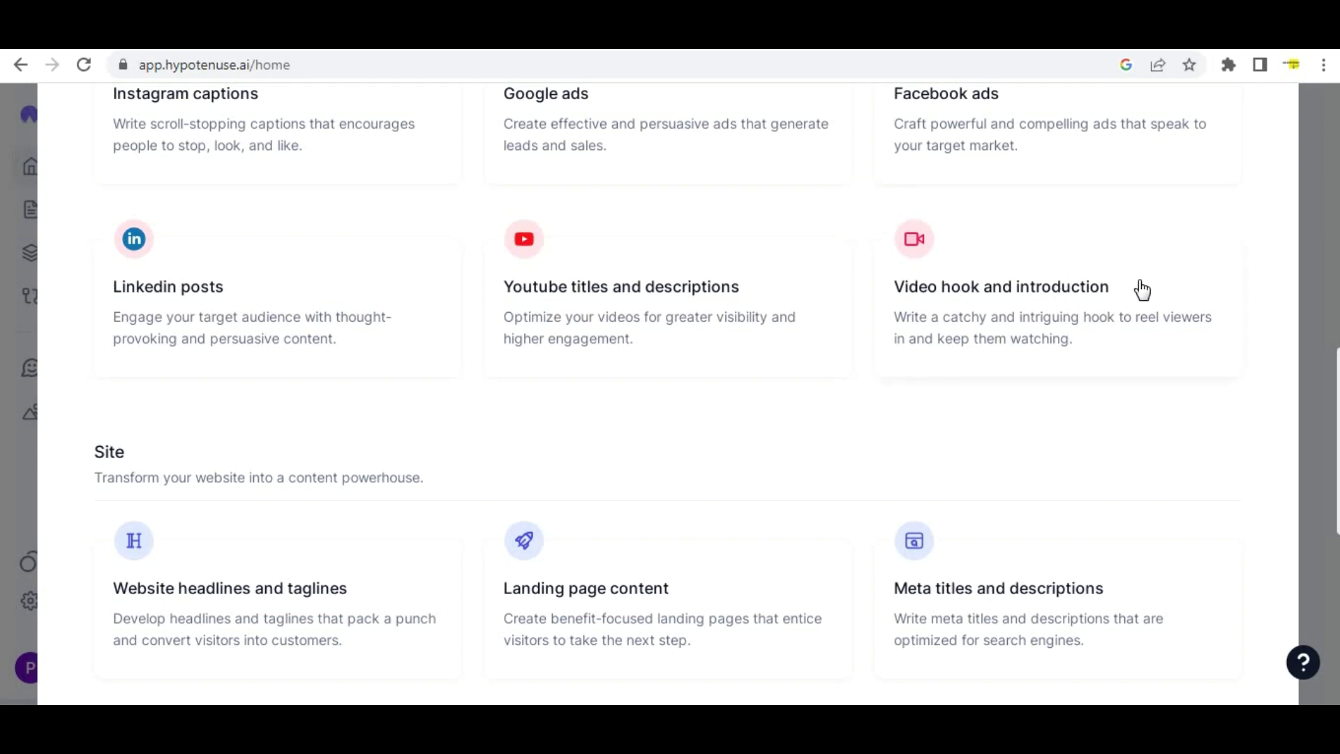
scroll(620, 416, down, 4)
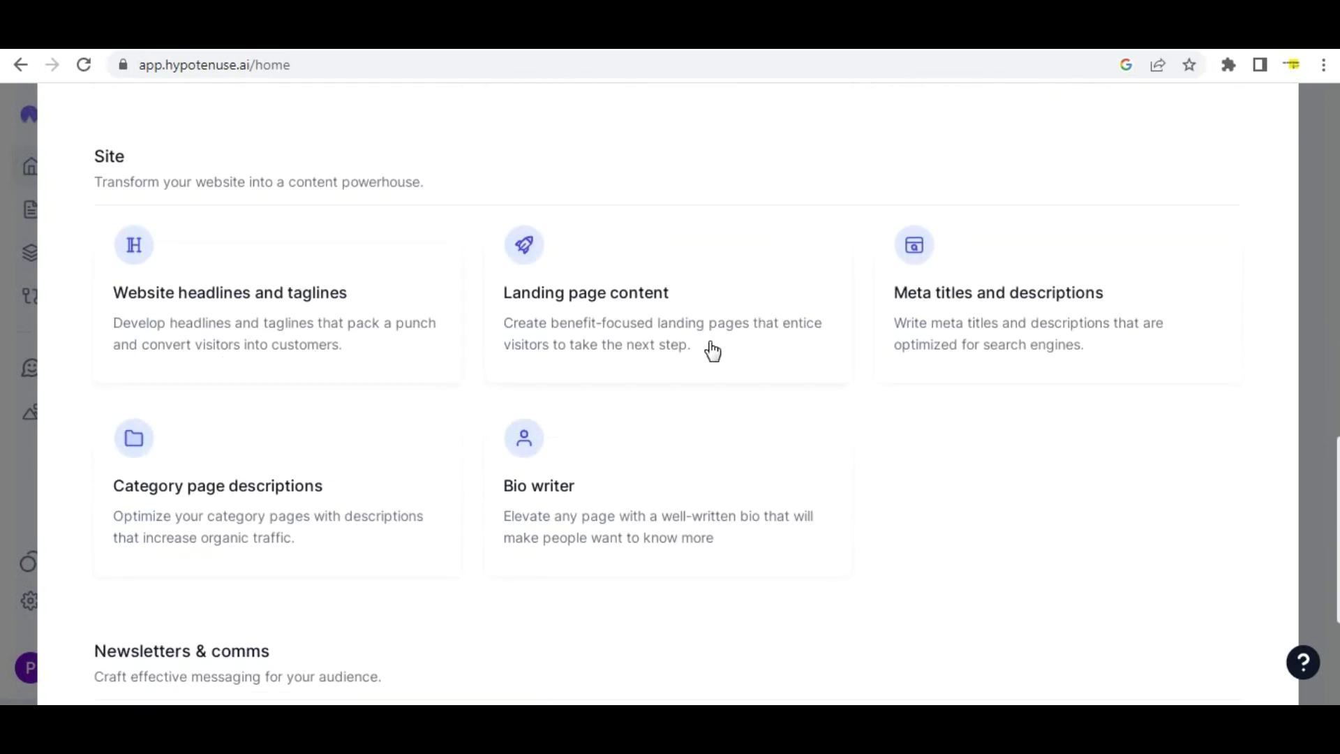
scroll(712, 349, down, 4)
scroll(558, 380, up, 2)
scroll(487, 357, up, 15)
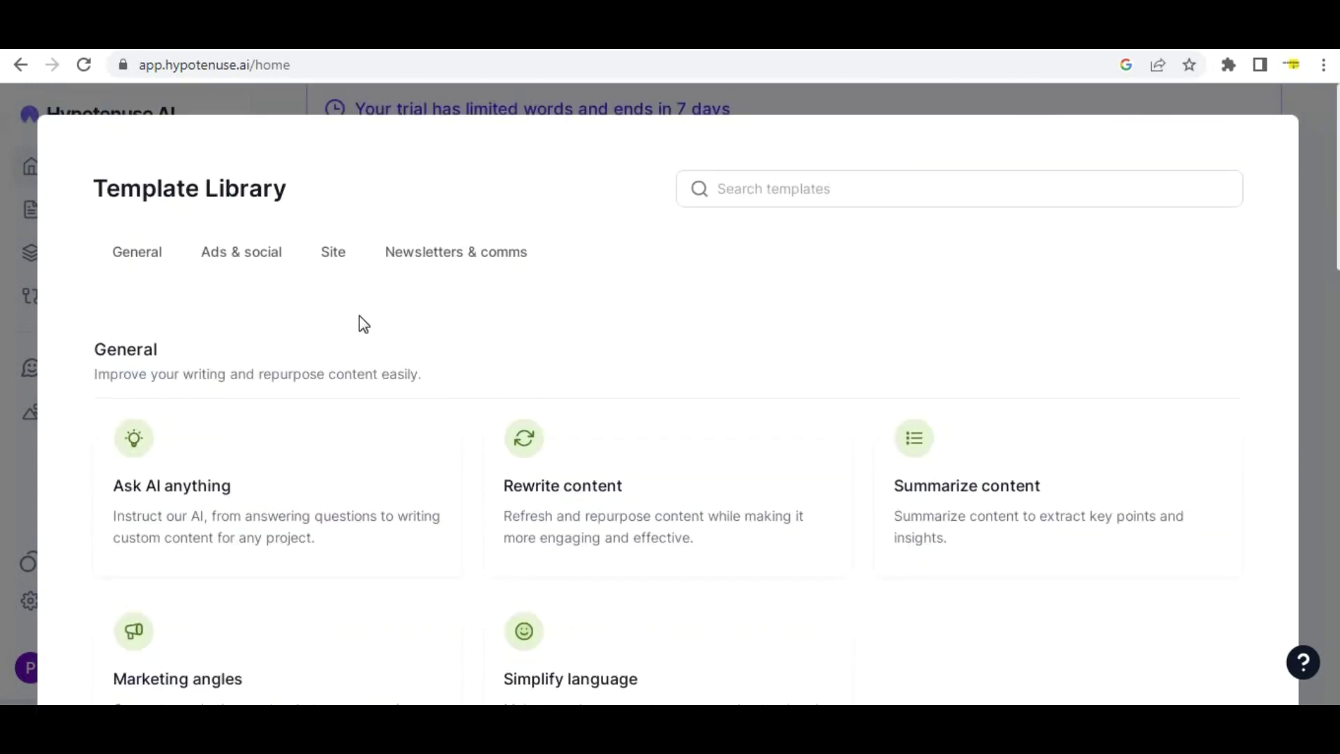
click(451, 93)
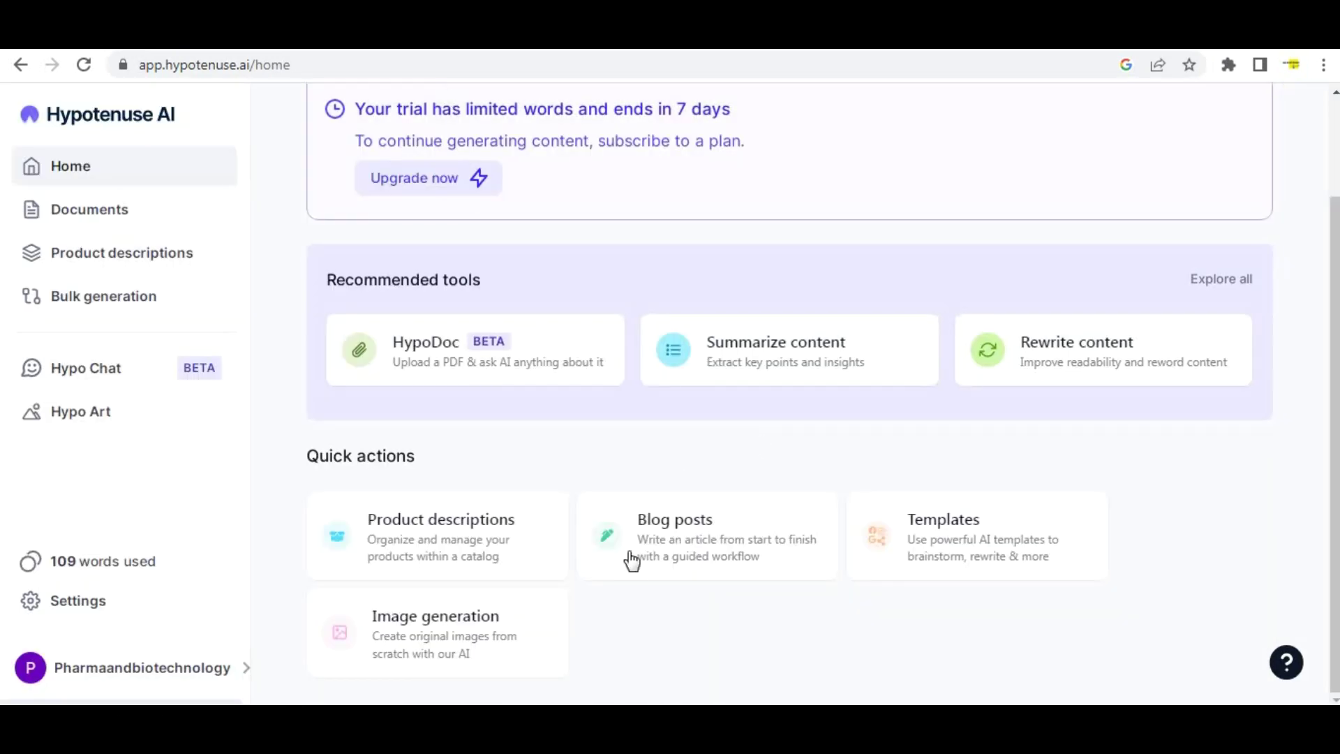
Open the Rewrite content tool from the dashboard's recommended tools and dismiss the smart rewriting tip
scroll(1227, 446, up, 2)
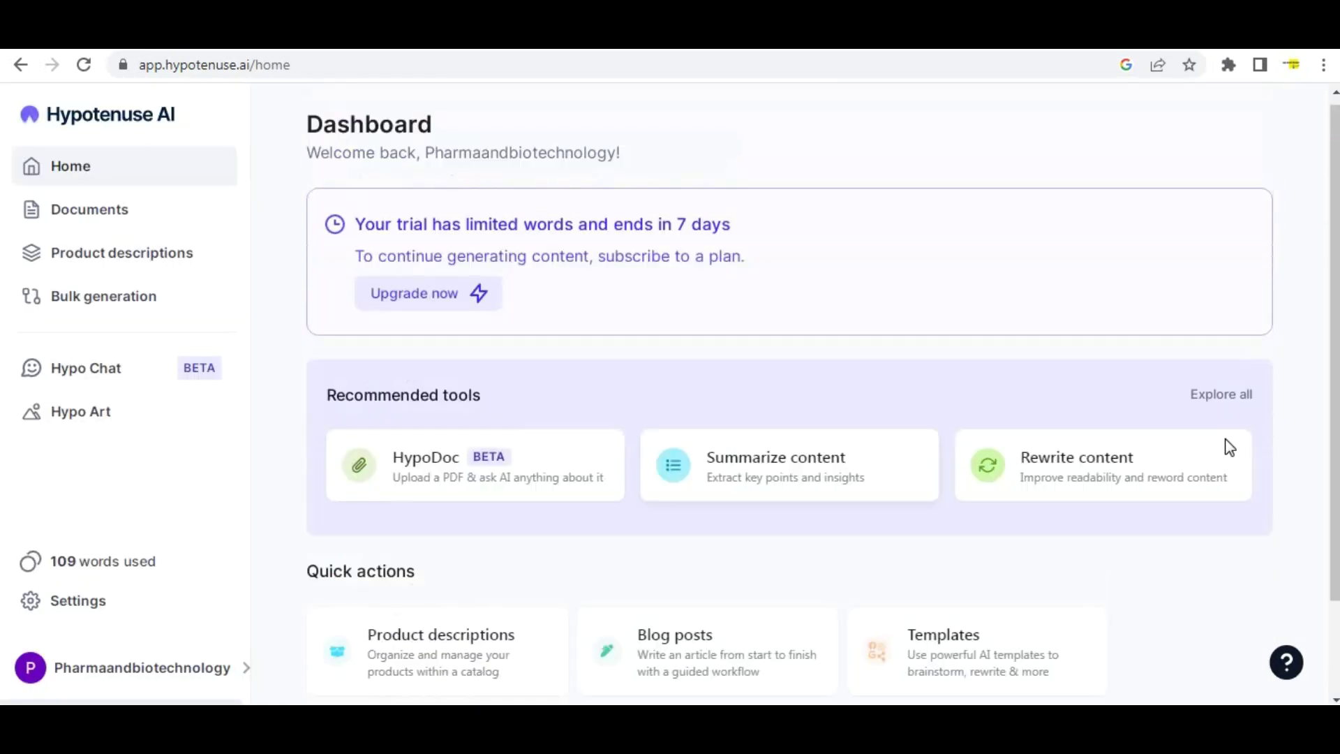
click(1153, 487)
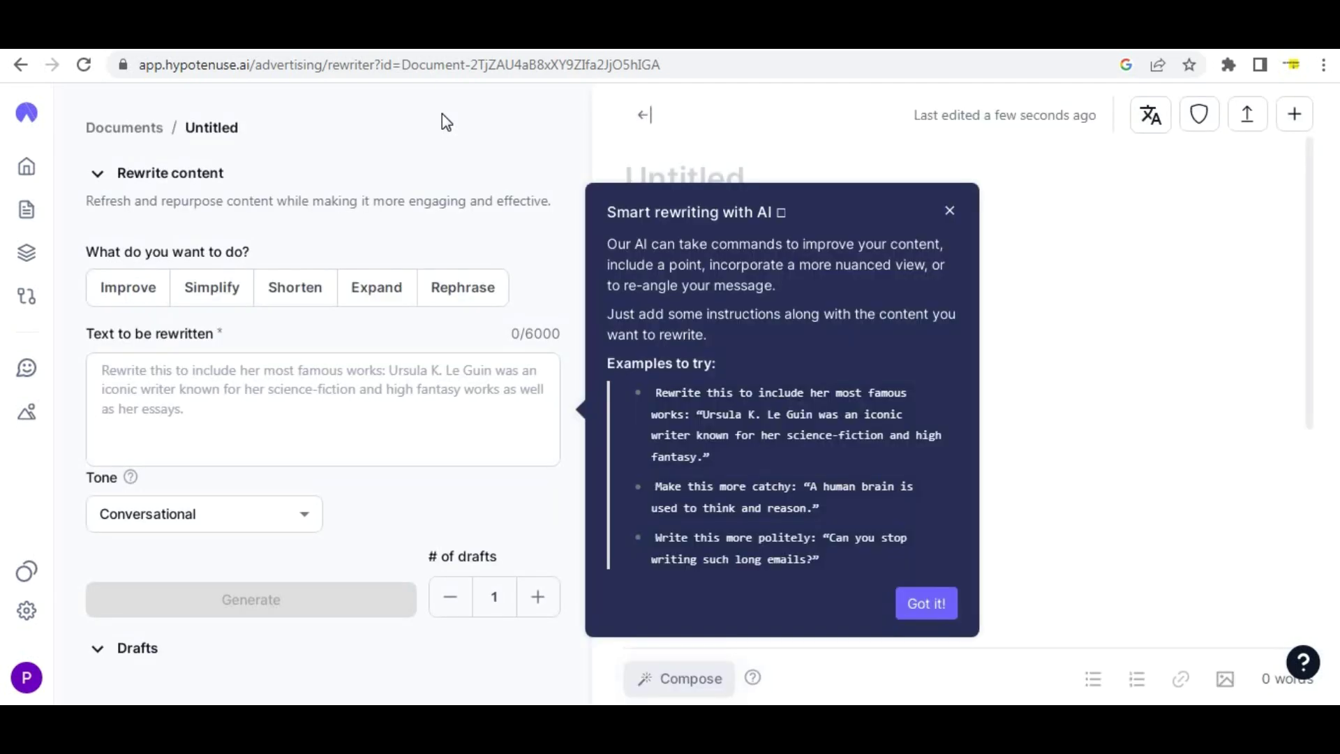
click(949, 211)
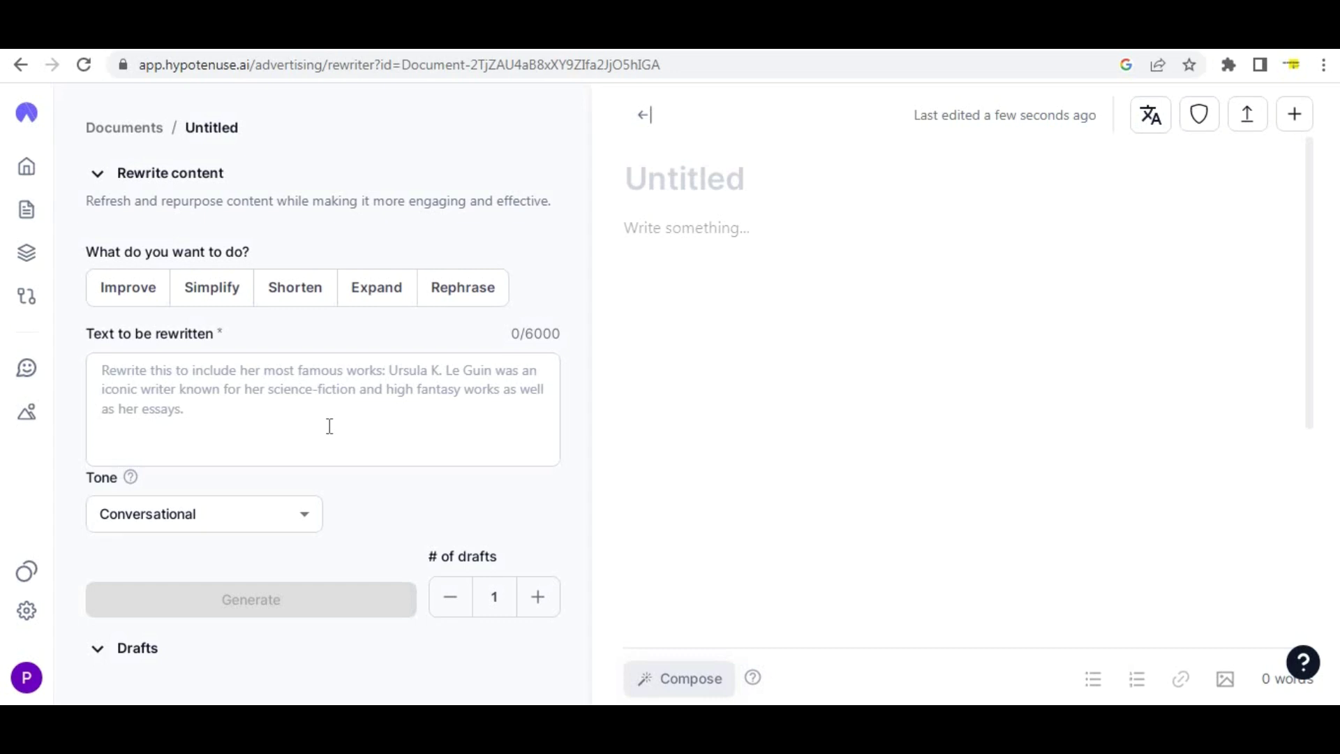
click(296, 414)
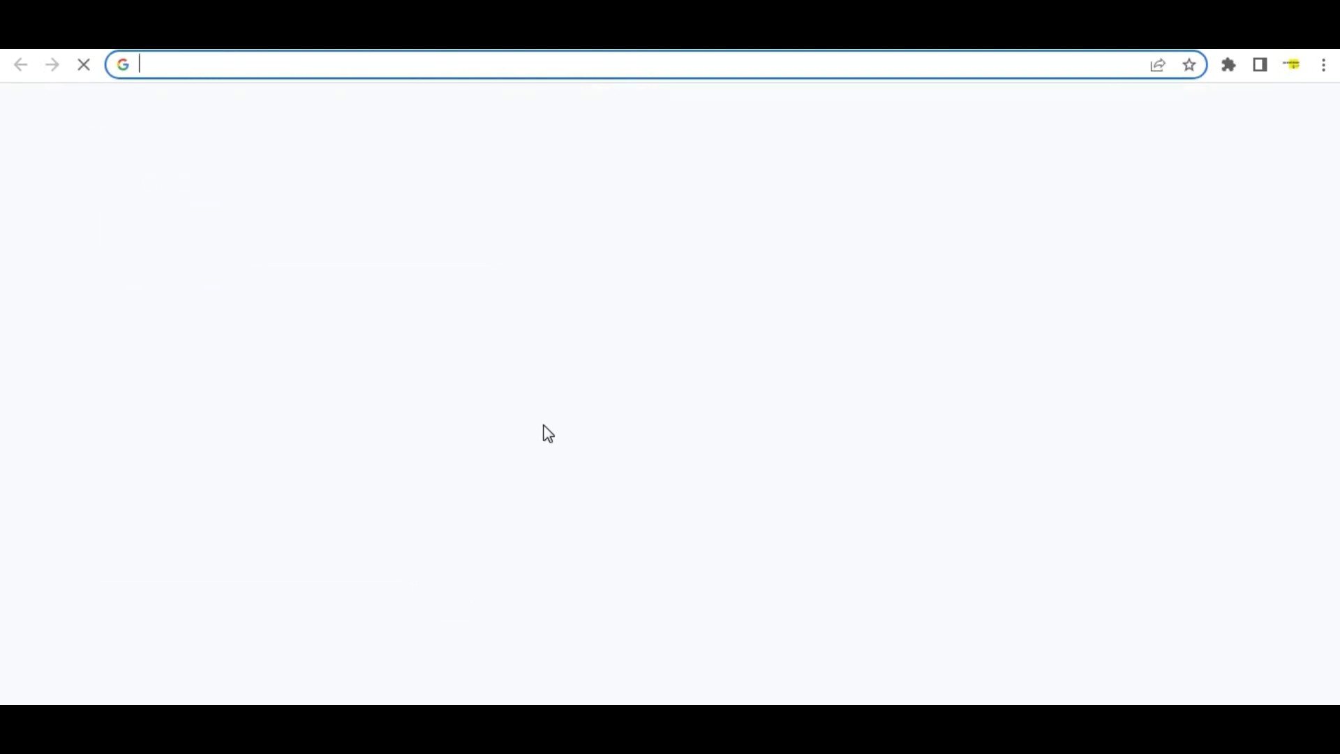
Search Google in a new browser tab for "best blogs on ai" and look through the results
text(best )
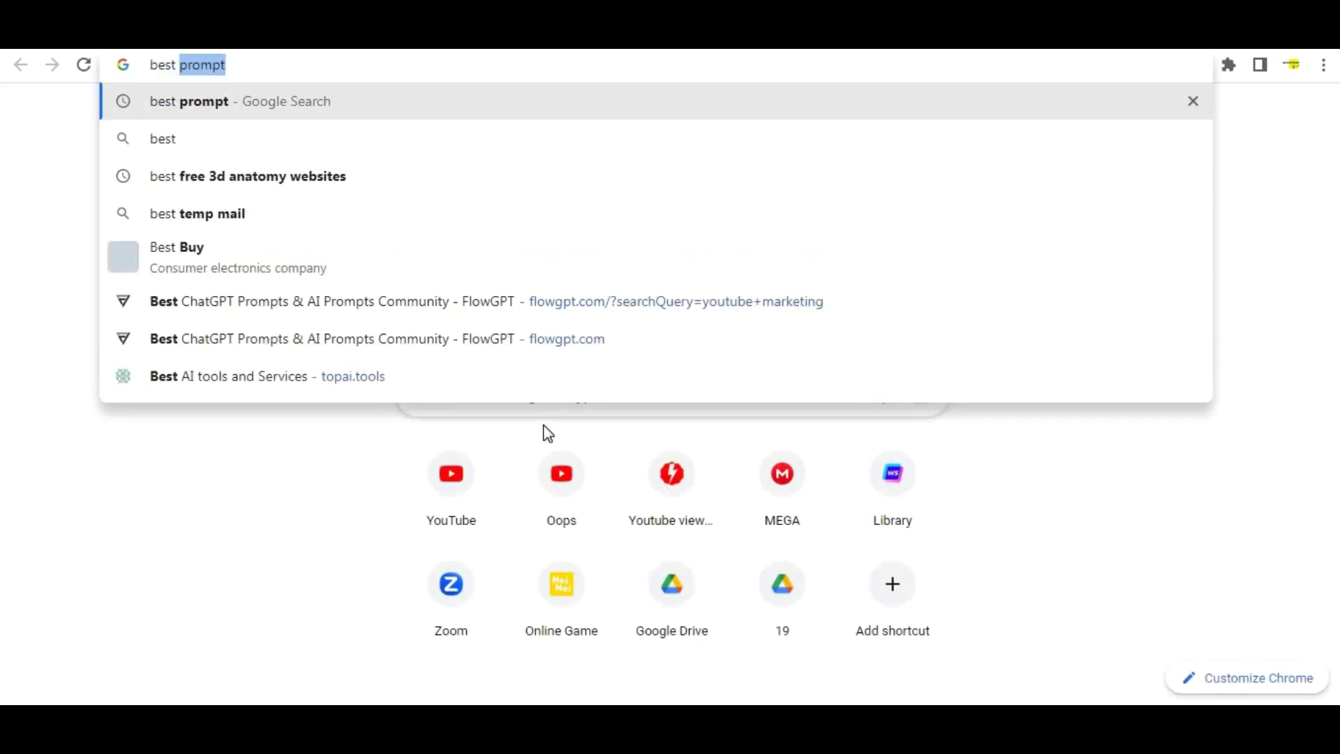
text(blogs)
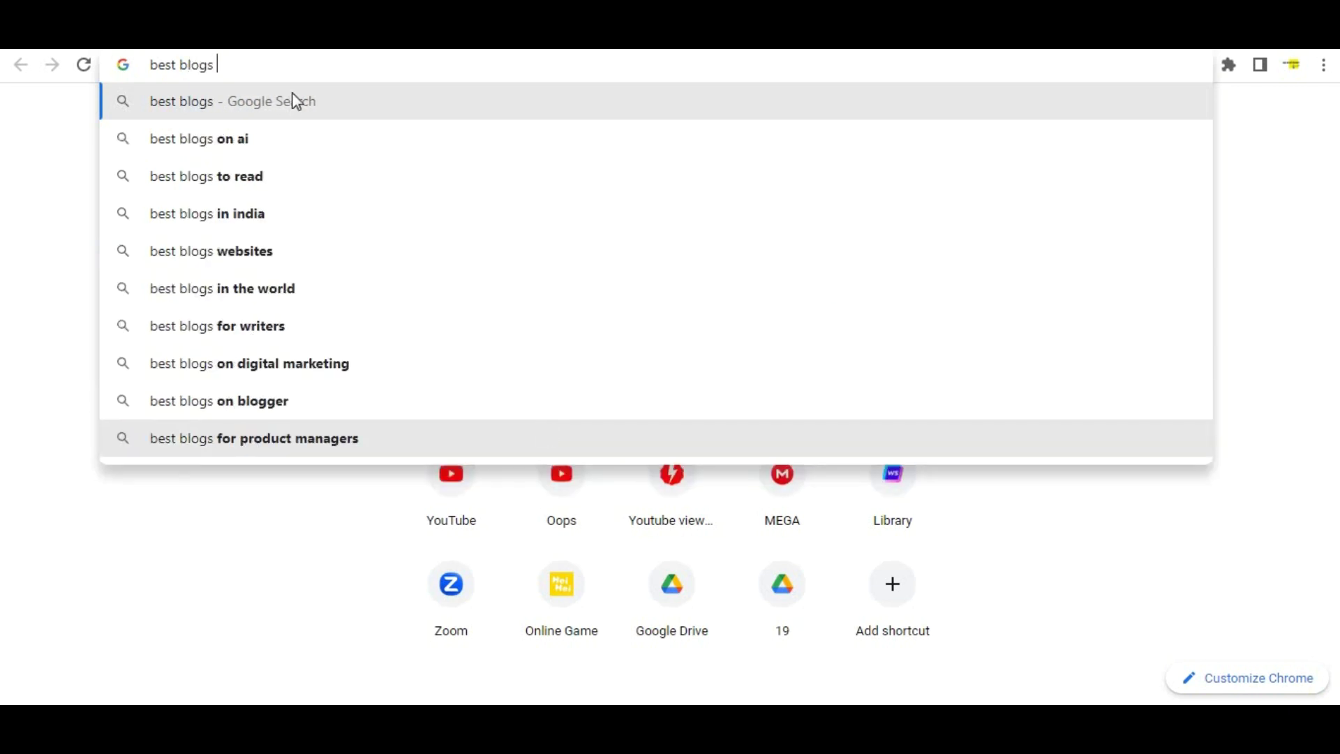
click(293, 138)
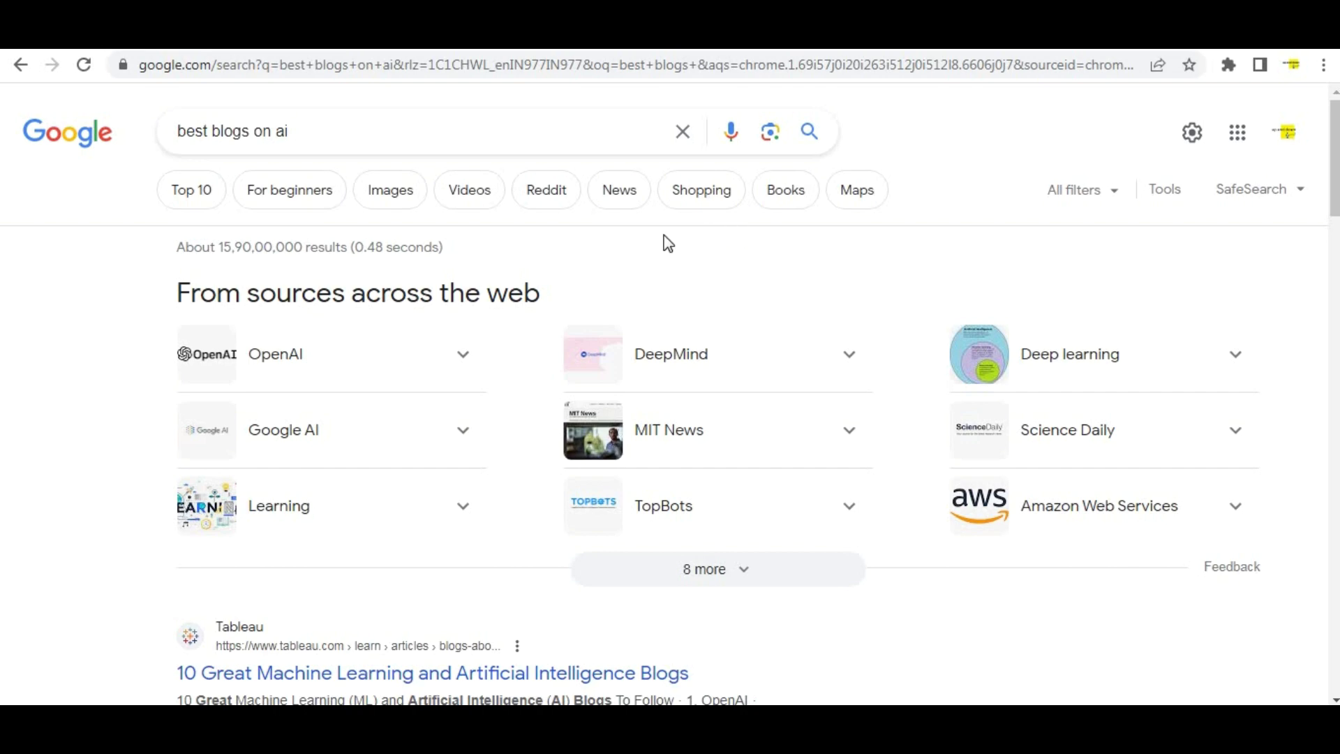
scroll(589, 303, down, 4)
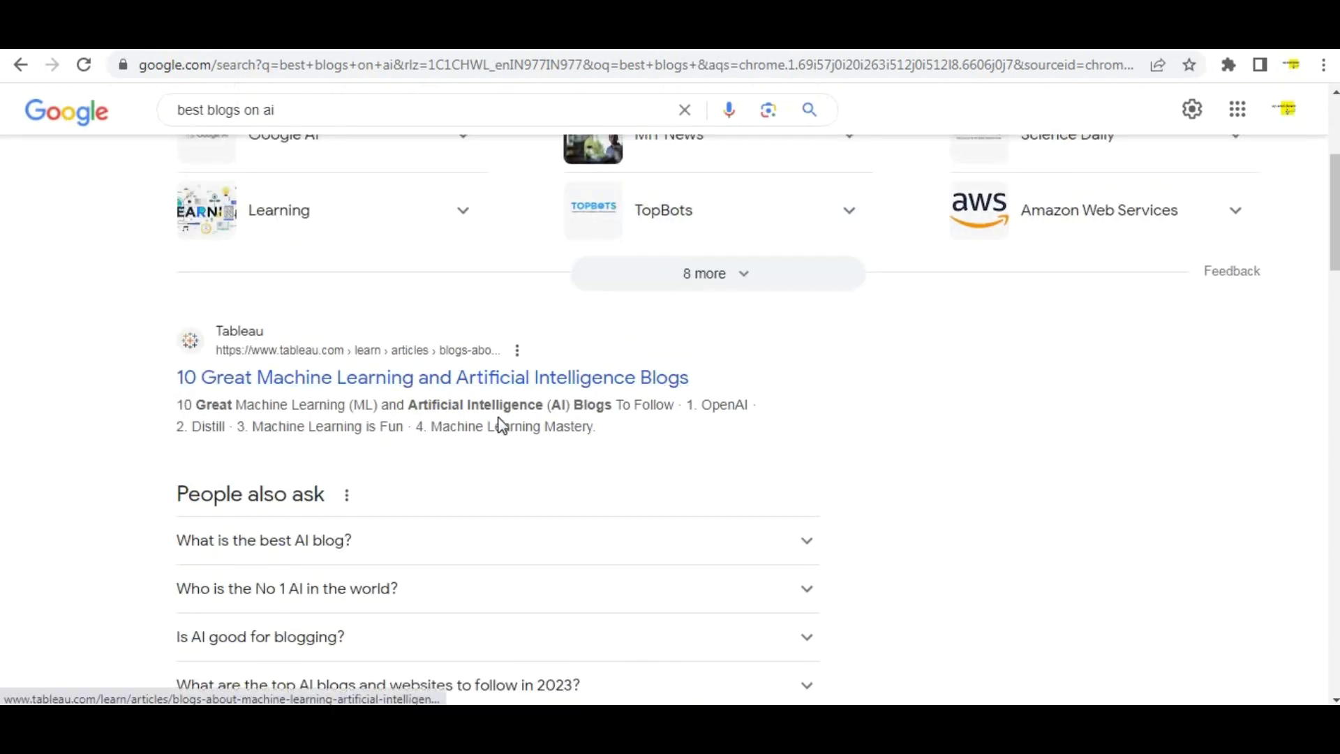
scroll(628, 405, down, 5)
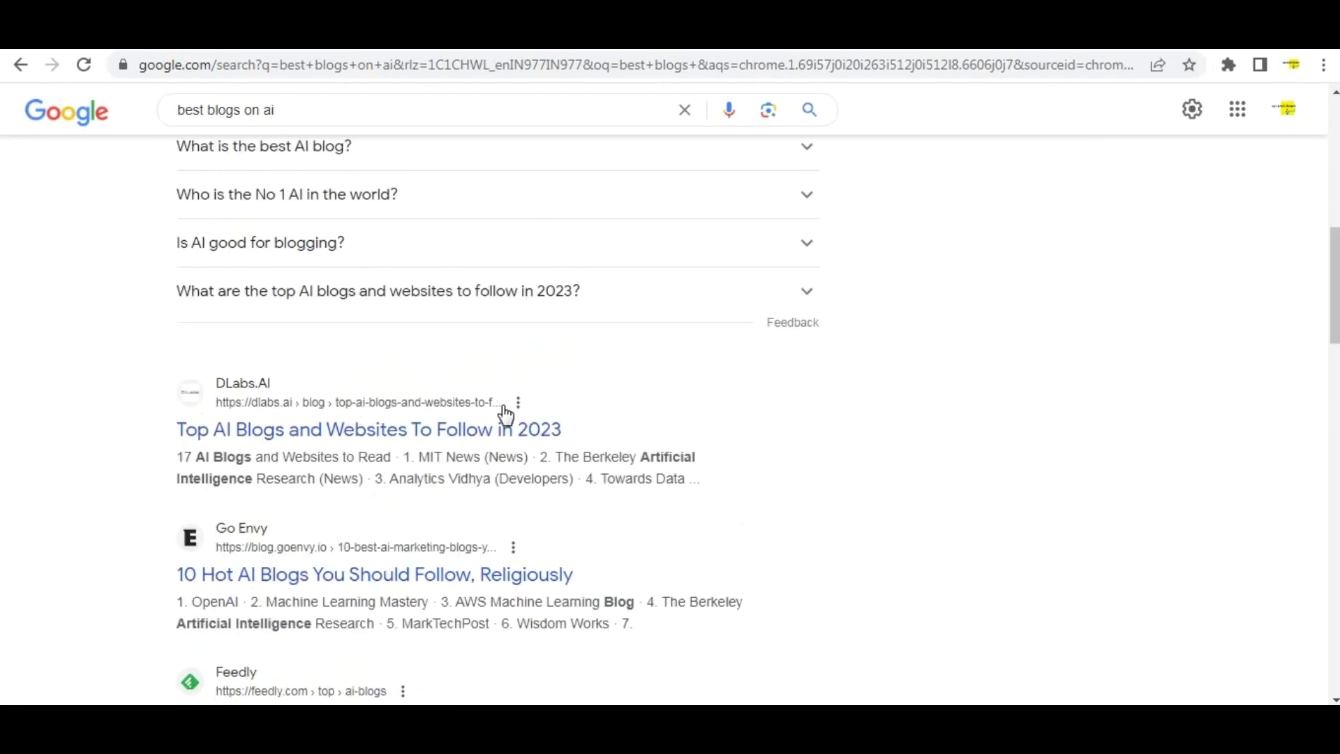
Open the DLabs.AI article "Top AI Blogs and Websites To Follow in 2023", allow all cookies and find its introduction
click(410, 439)
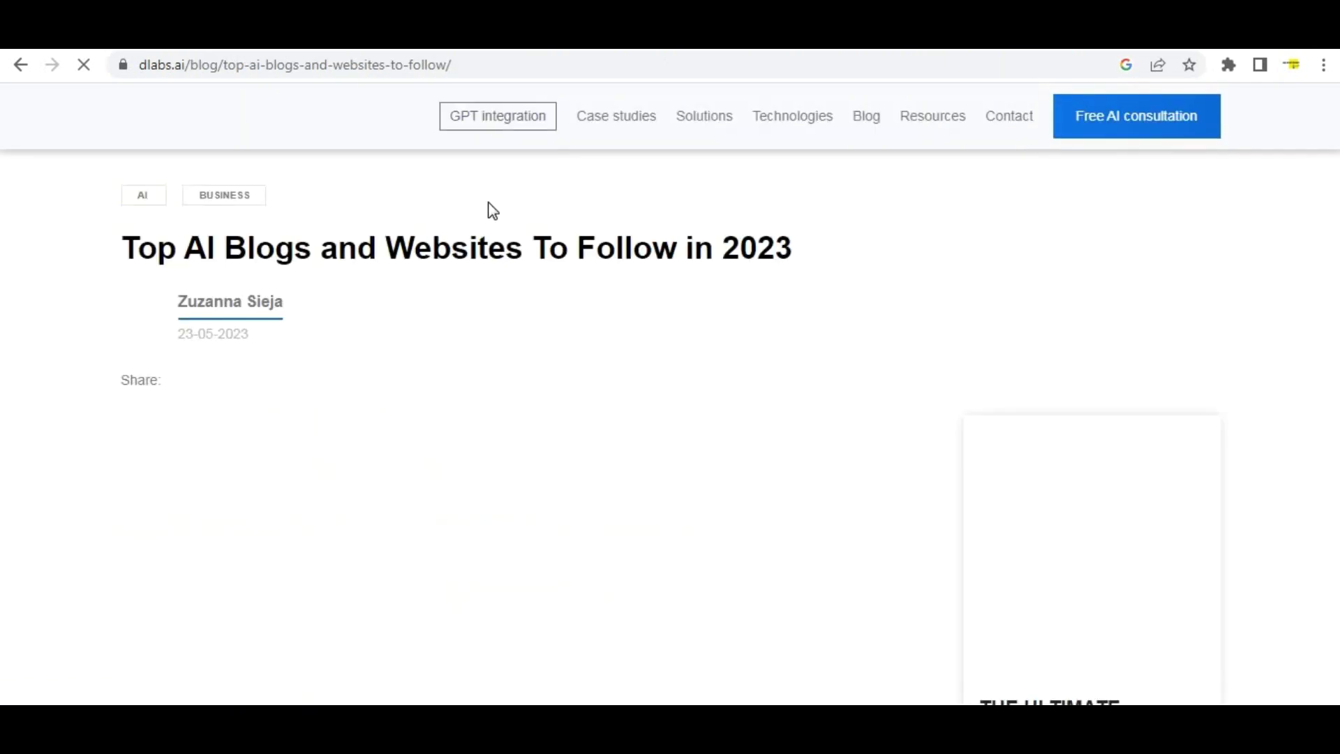
scroll(489, 279, down, 5)
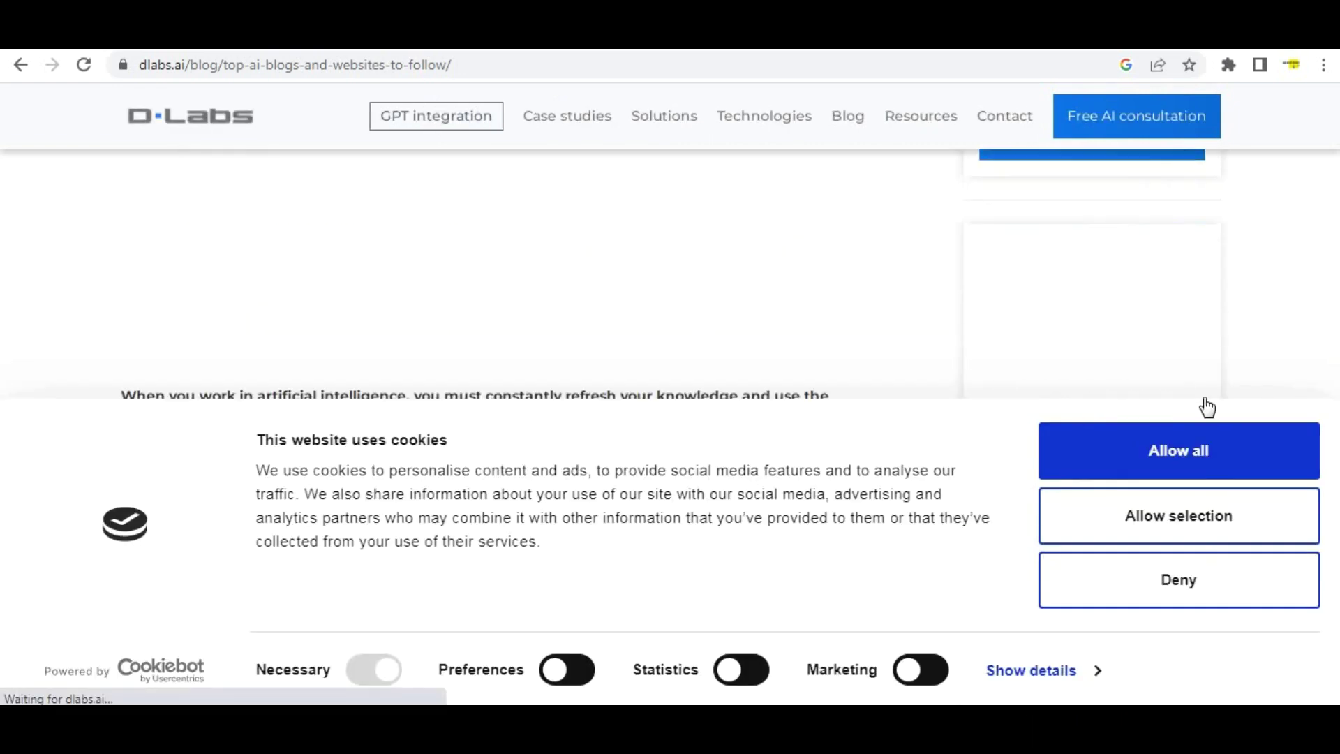
click(1193, 435)
scroll(440, 371, down, 10)
scroll(439, 371, up, 7)
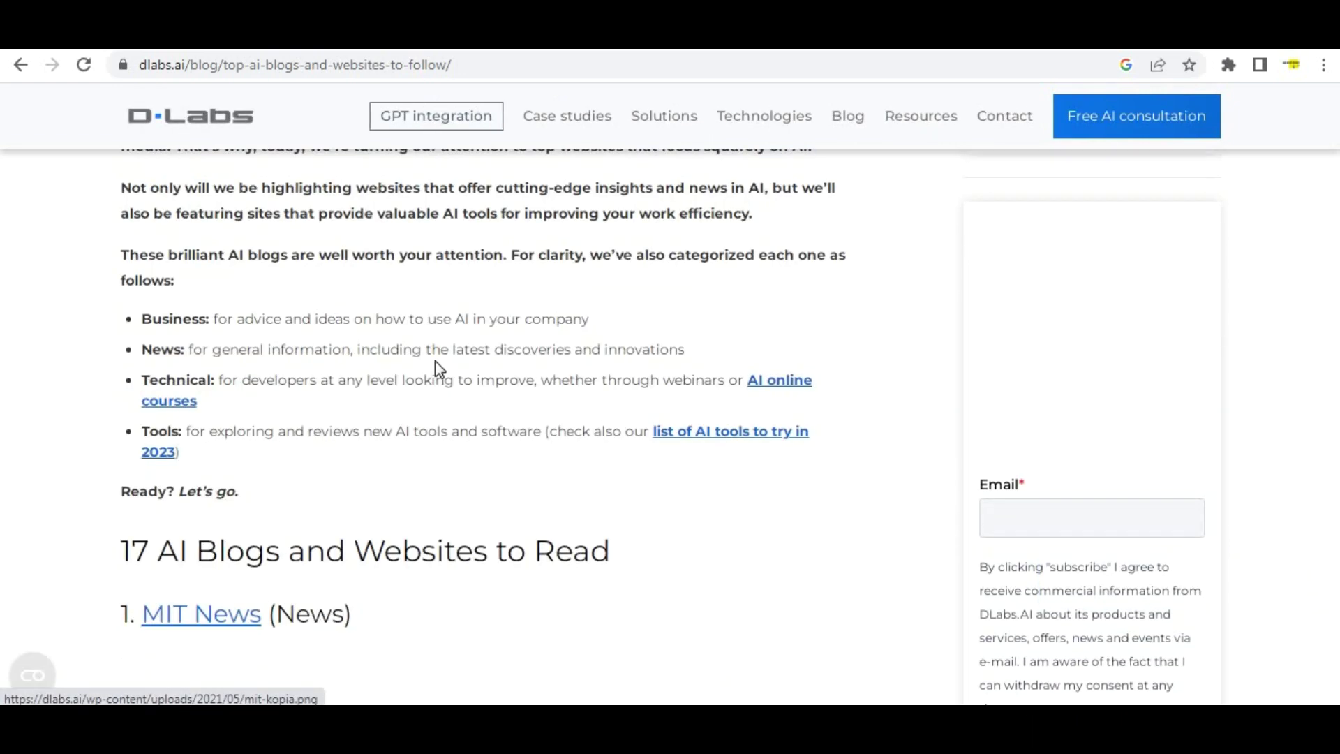
scroll(122, 292, up, 3)
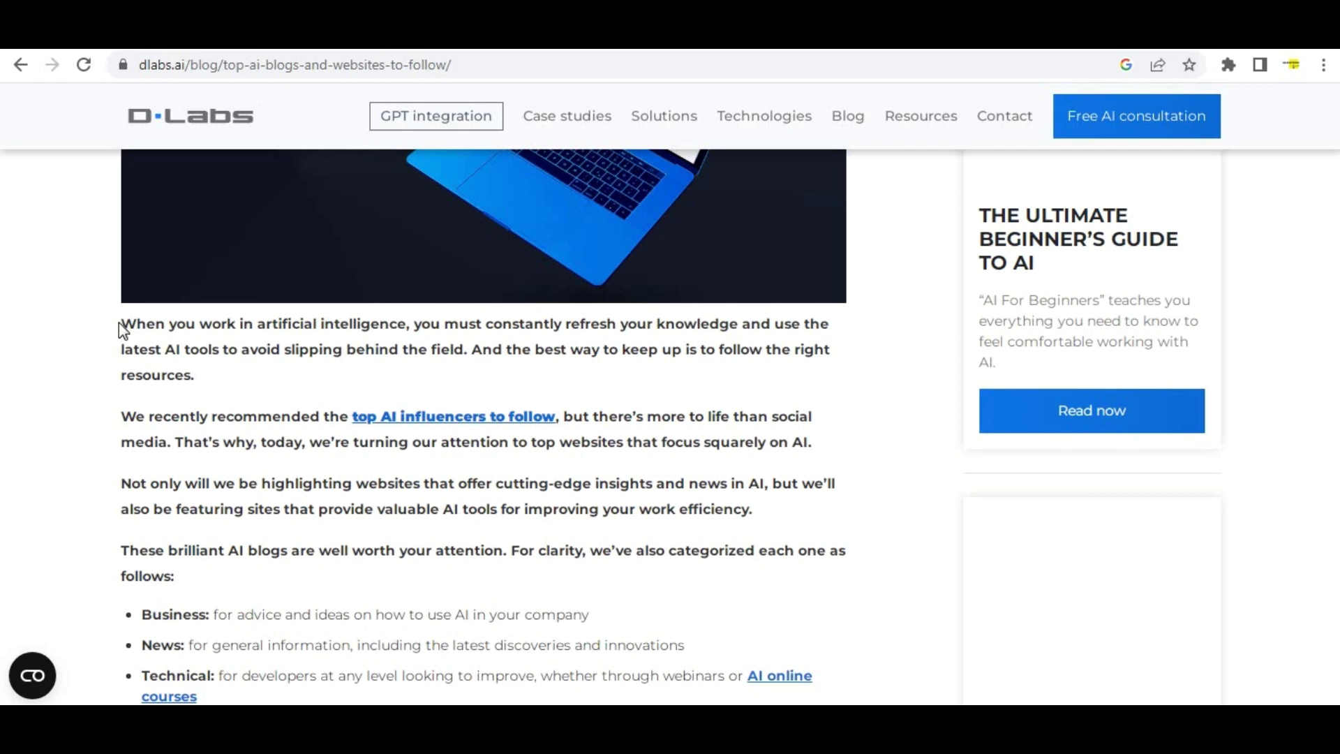
Copy the article's introduction from "When you work in artificial intelligence" to "categorized each one as" and paste it as Hypotenuse AI's text to be rewritten
drag(119, 322, 870, 558)
key(ctrl+c)
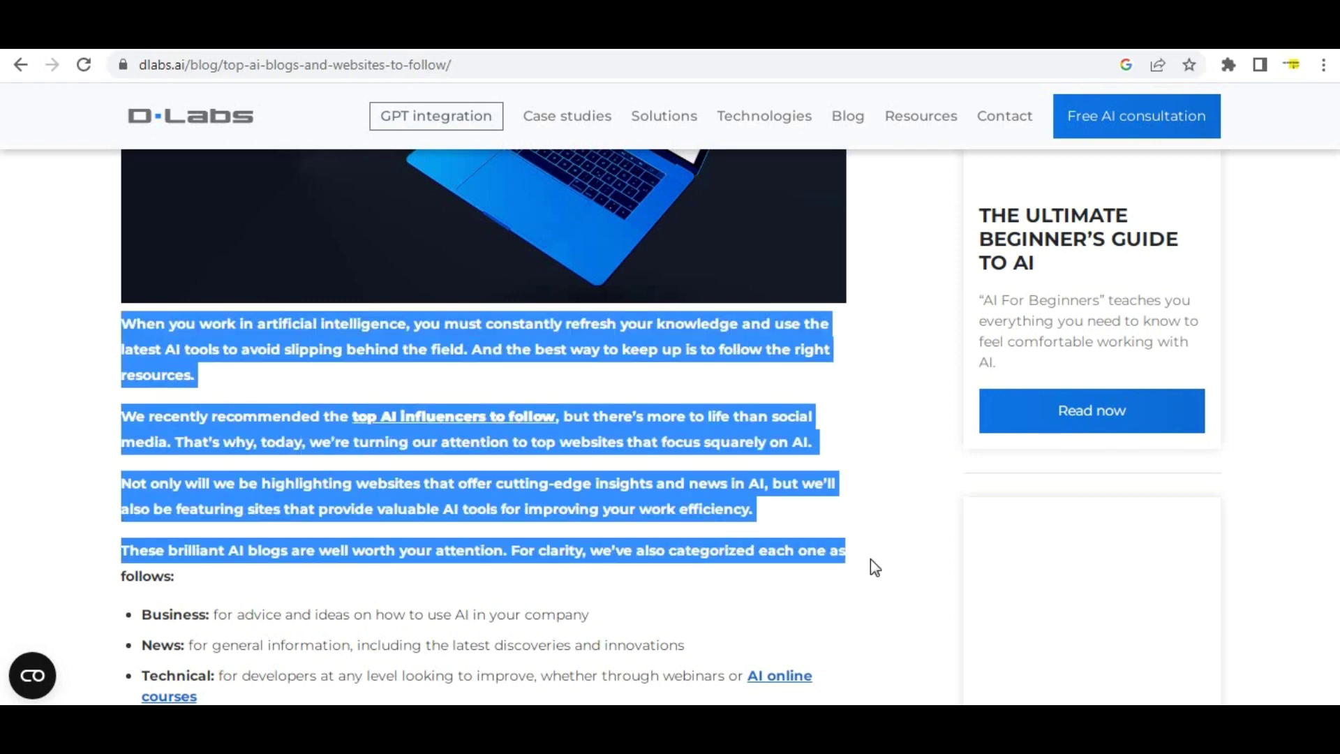
right_click(310, 440)
click(331, 452)
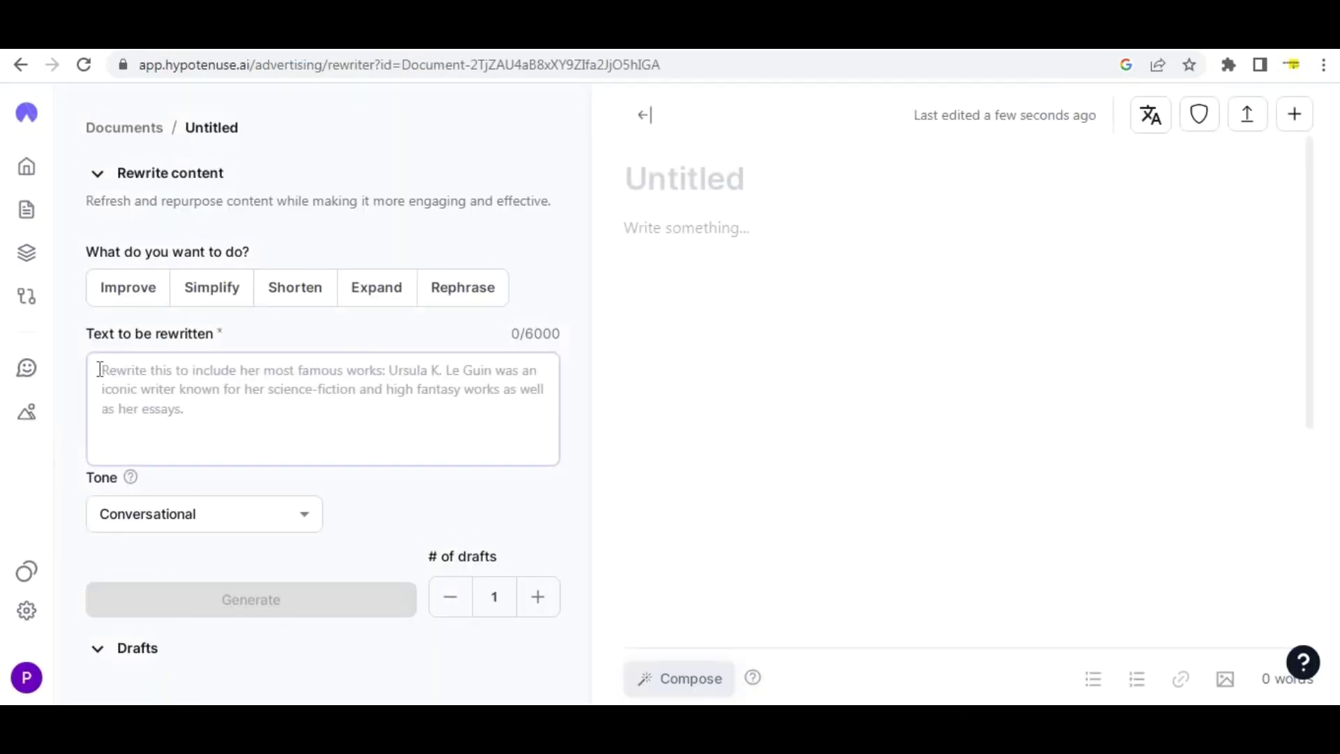
key(ctrl+v)
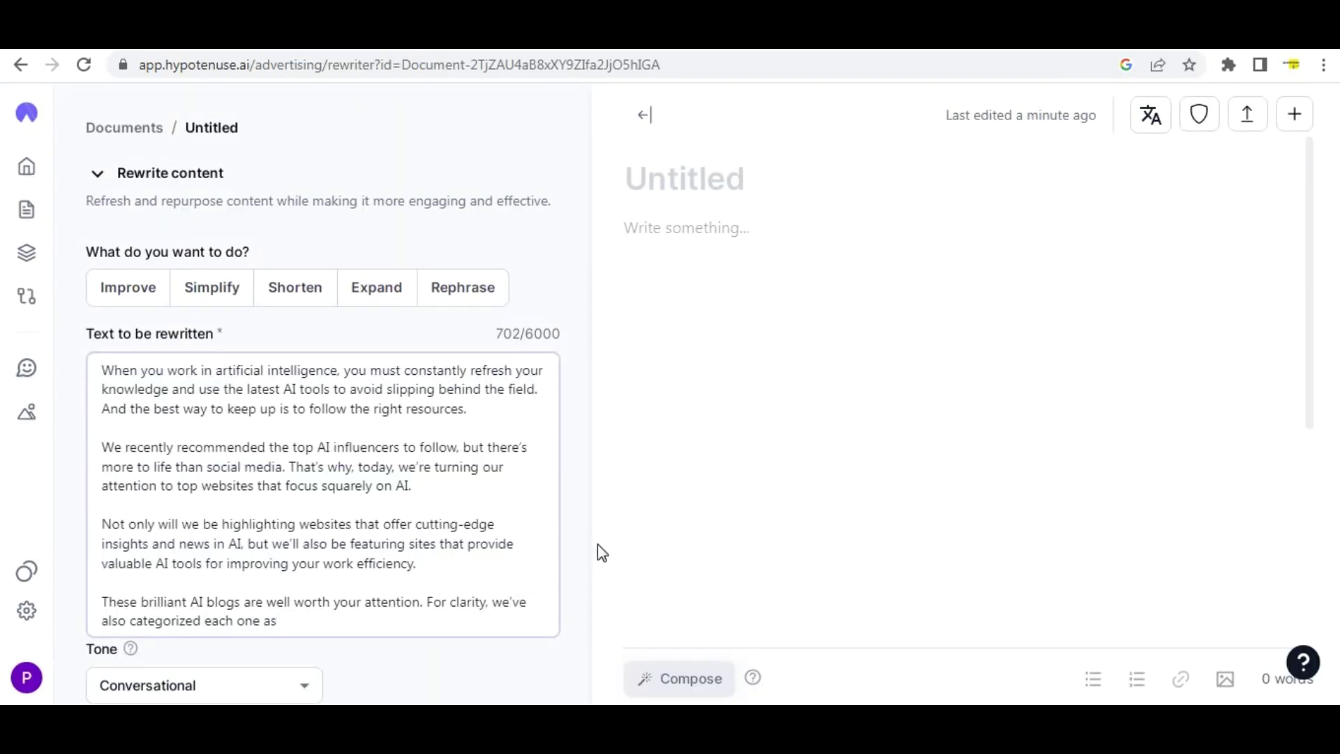
Set the tone of the rewritten text to Professional
scroll(486, 424, down, 3)
scroll(485, 424, down, 4)
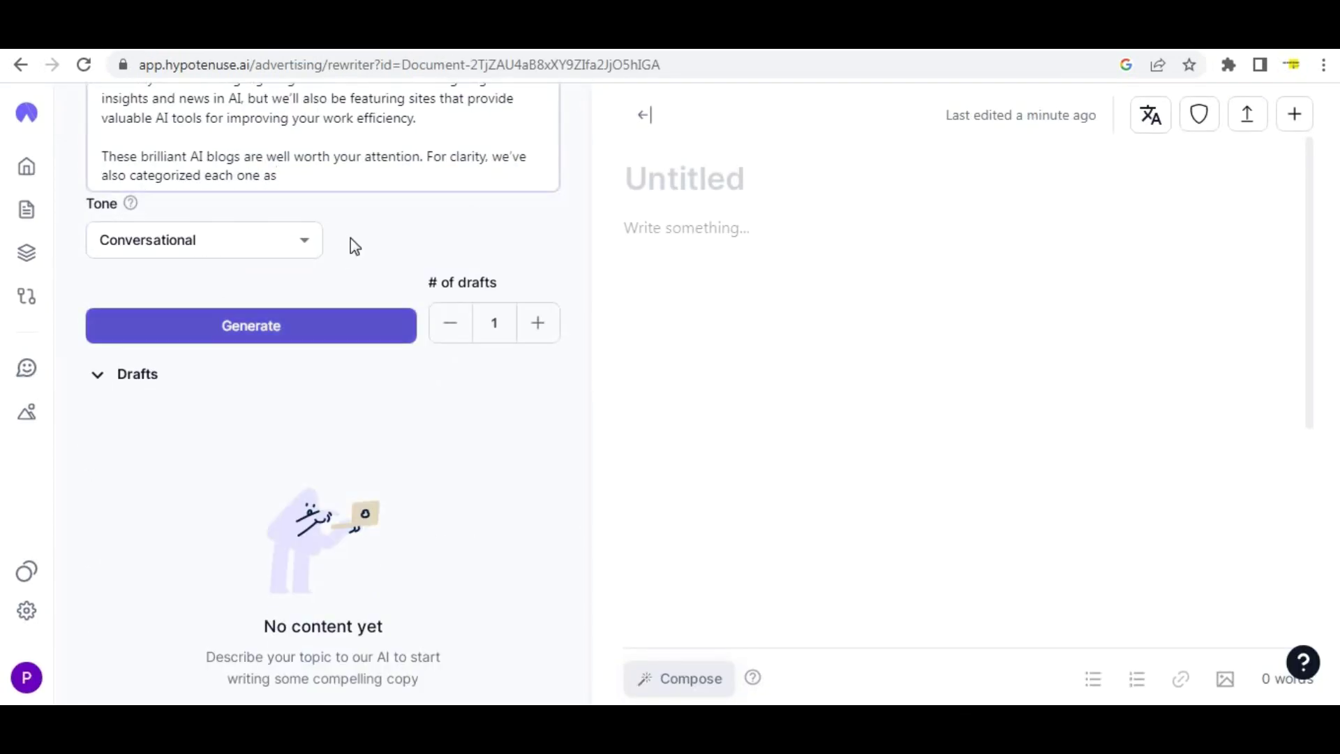
click(308, 244)
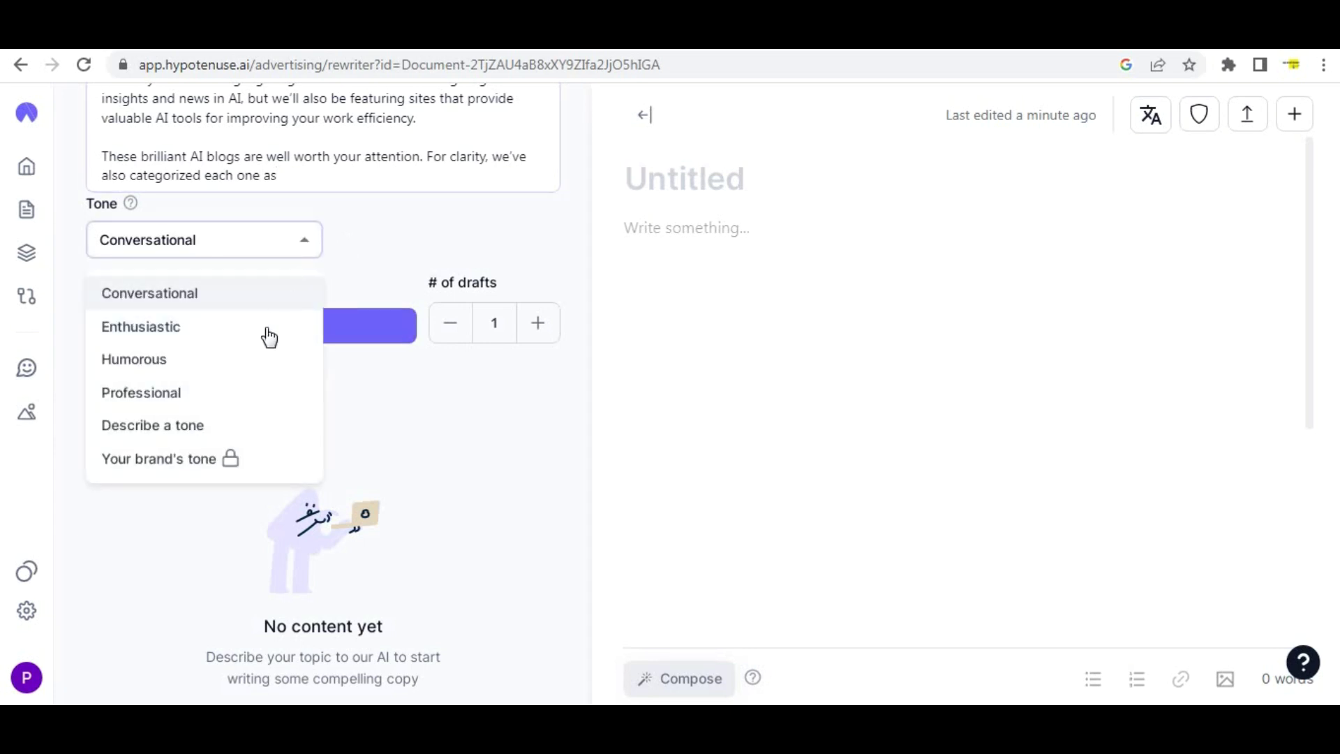
click(249, 385)
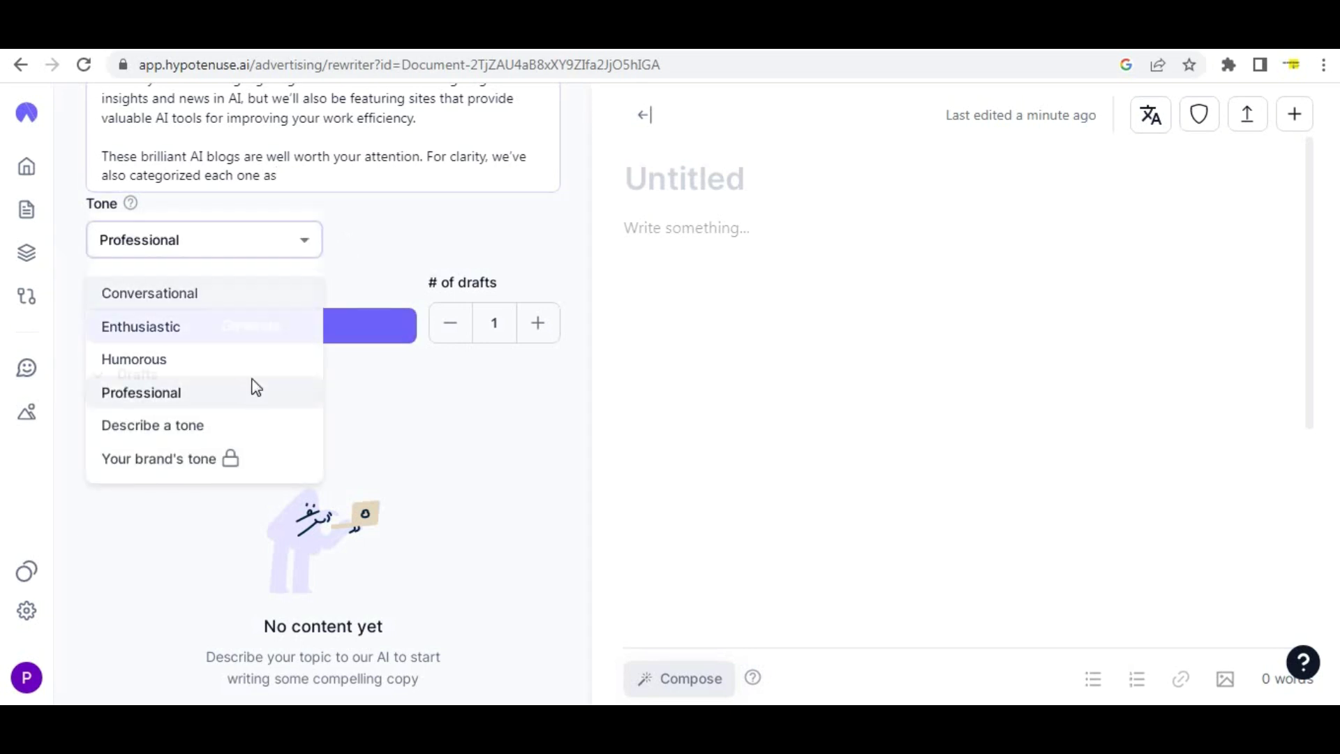
Generate one draft rewriting the pasted introduction in the Professional tone and bring the whole rewritten text into view
click(283, 335)
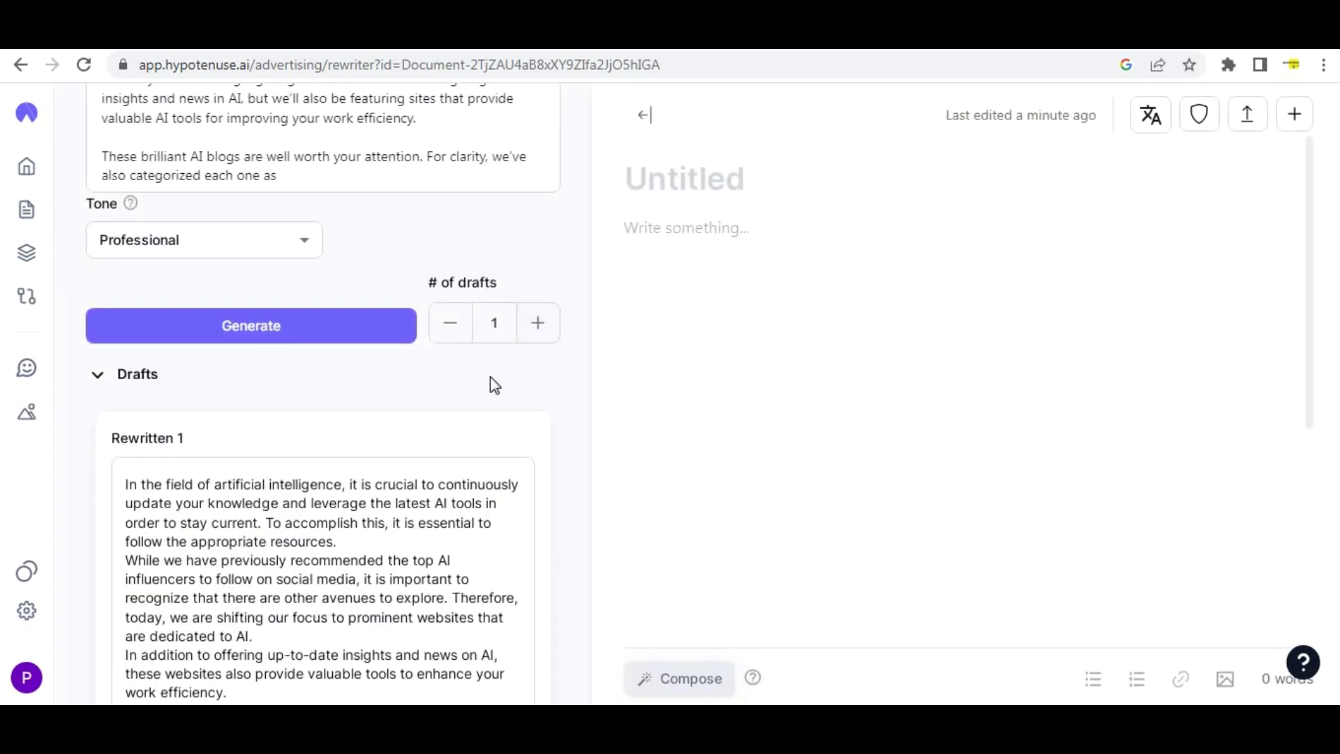
scroll(502, 379, down, 3)
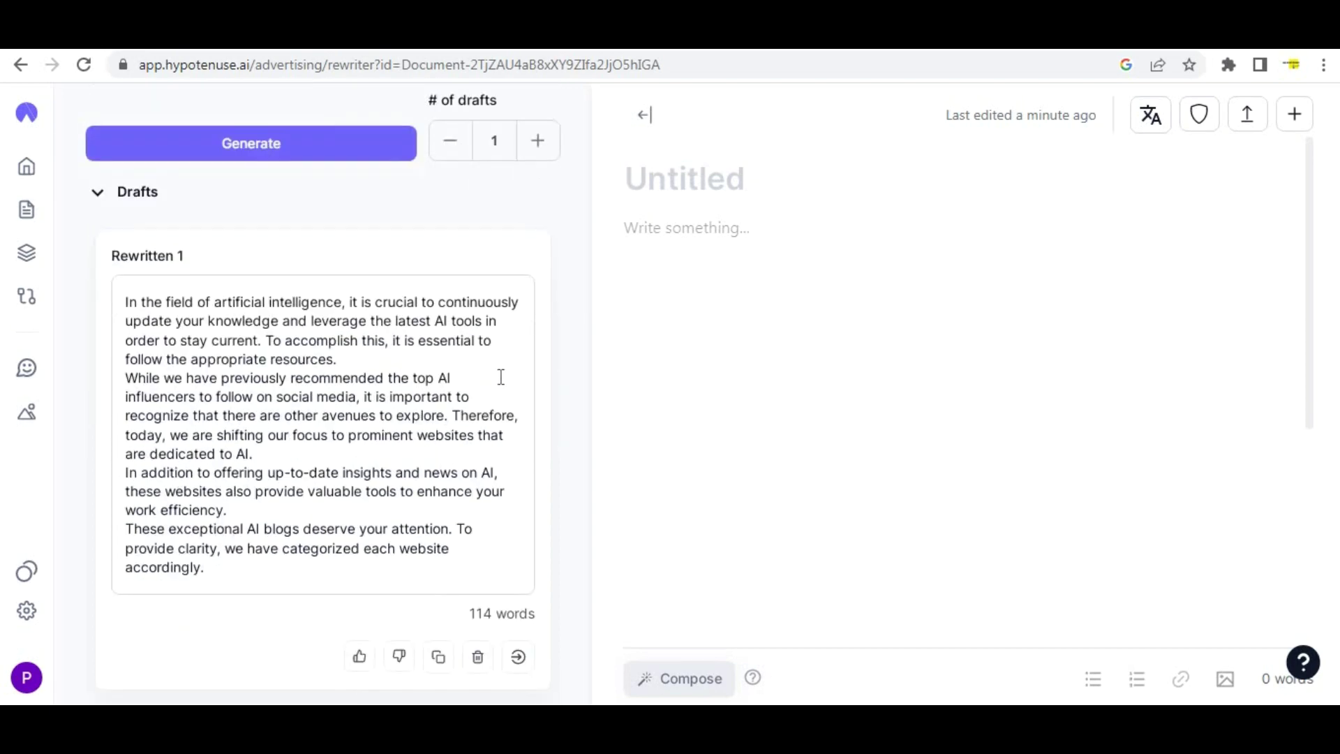
Compare the rewritten draft with the original introduction and check the available rewrite modes
scroll(483, 390, up, 3)
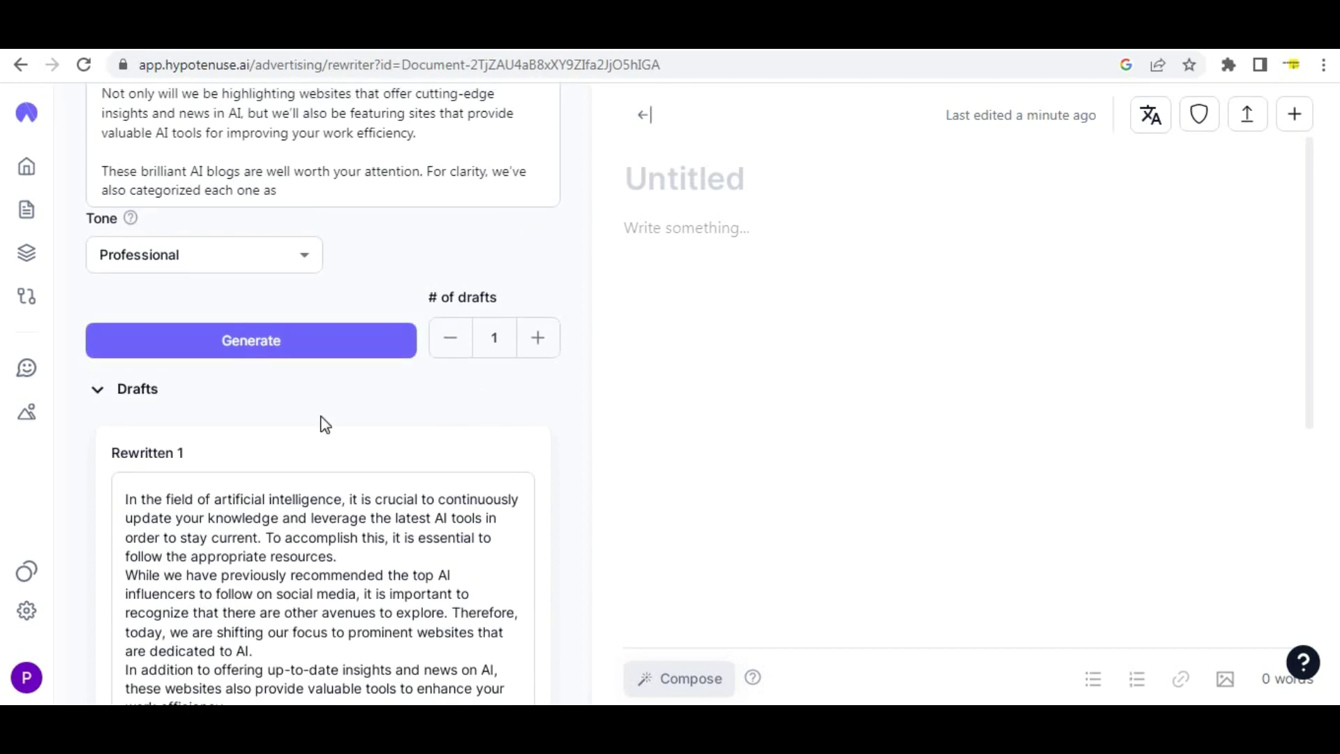
scroll(323, 424, up, 3)
scroll(199, 232, up, 3)
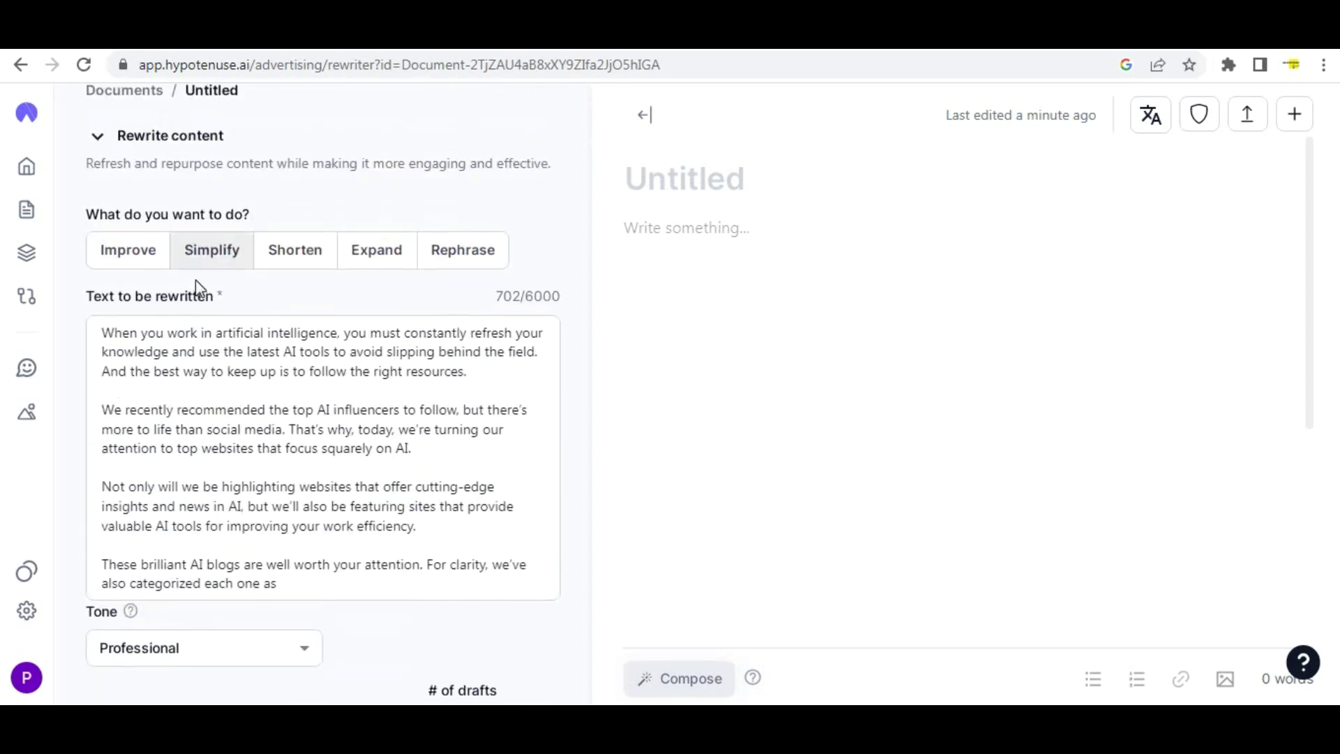
scroll(195, 279, down, 9)
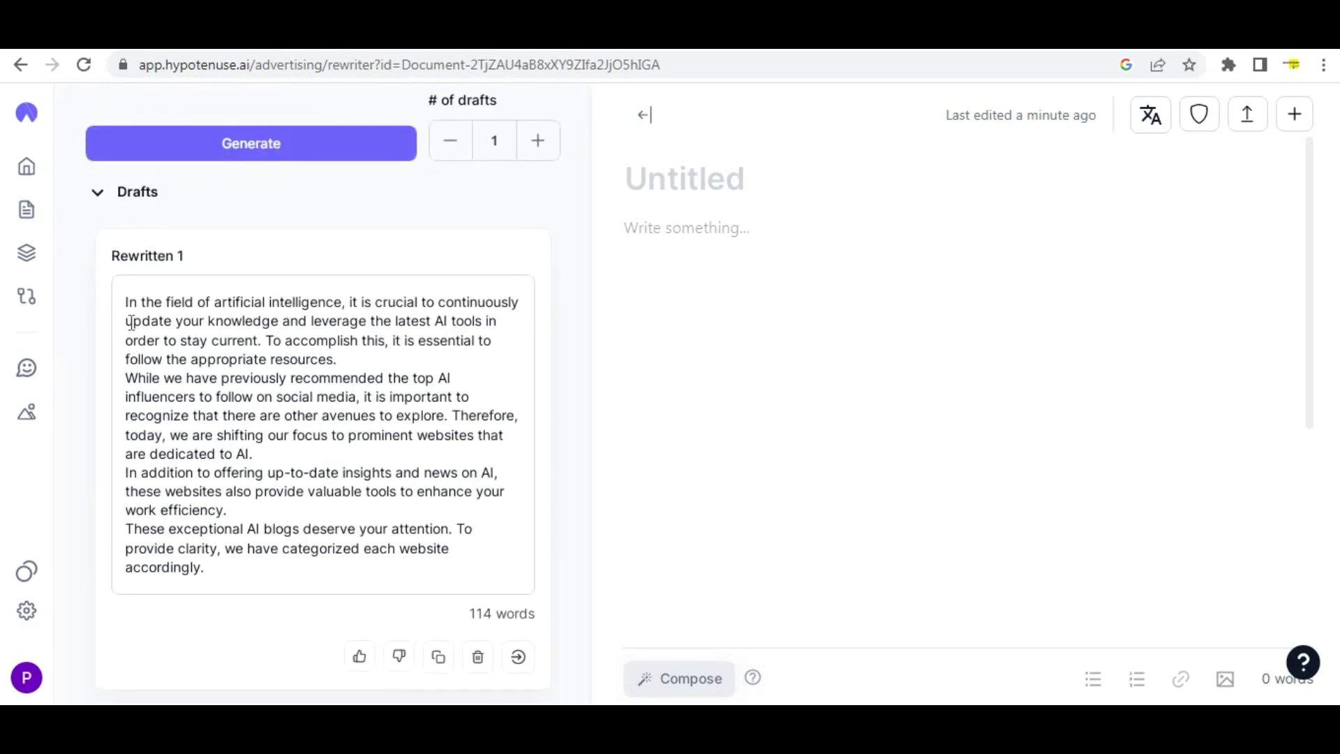
scroll(132, 322, up, 2)
scroll(128, 312, down, 2)
drag(127, 301, 309, 580)
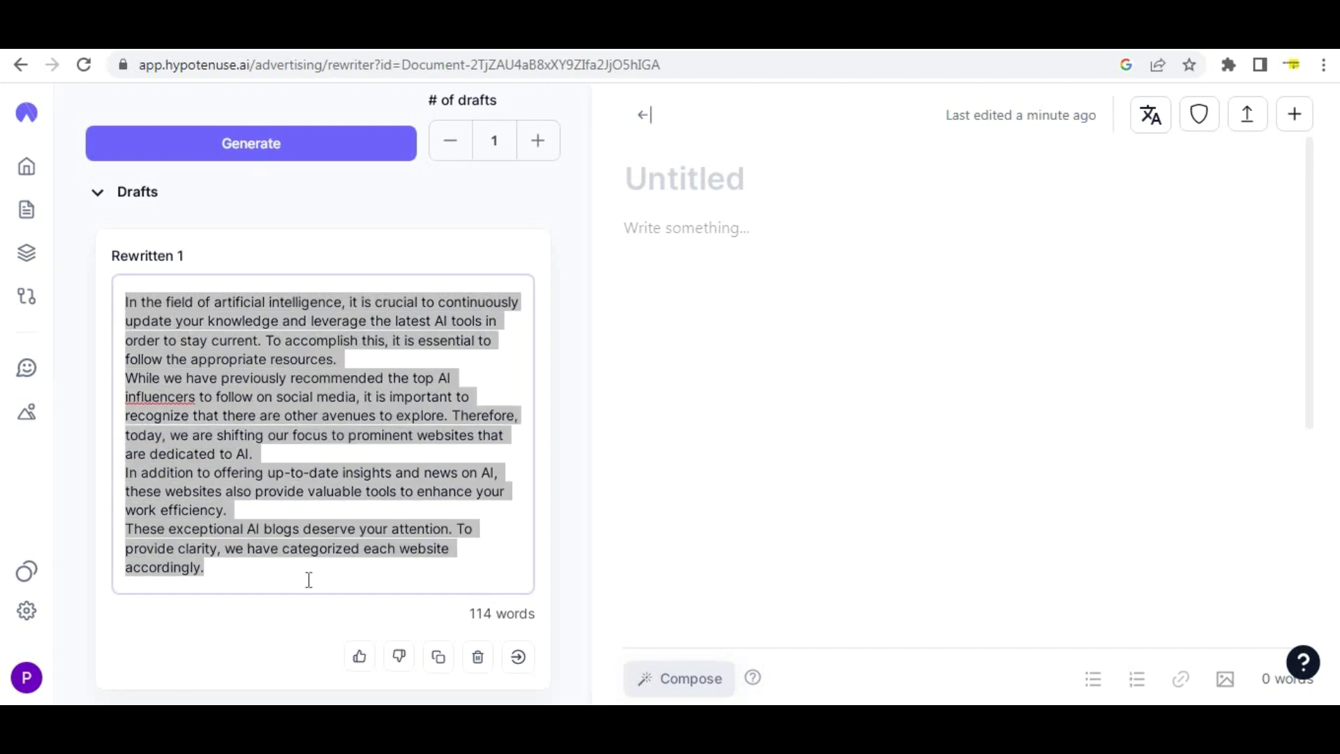
click(305, 571)
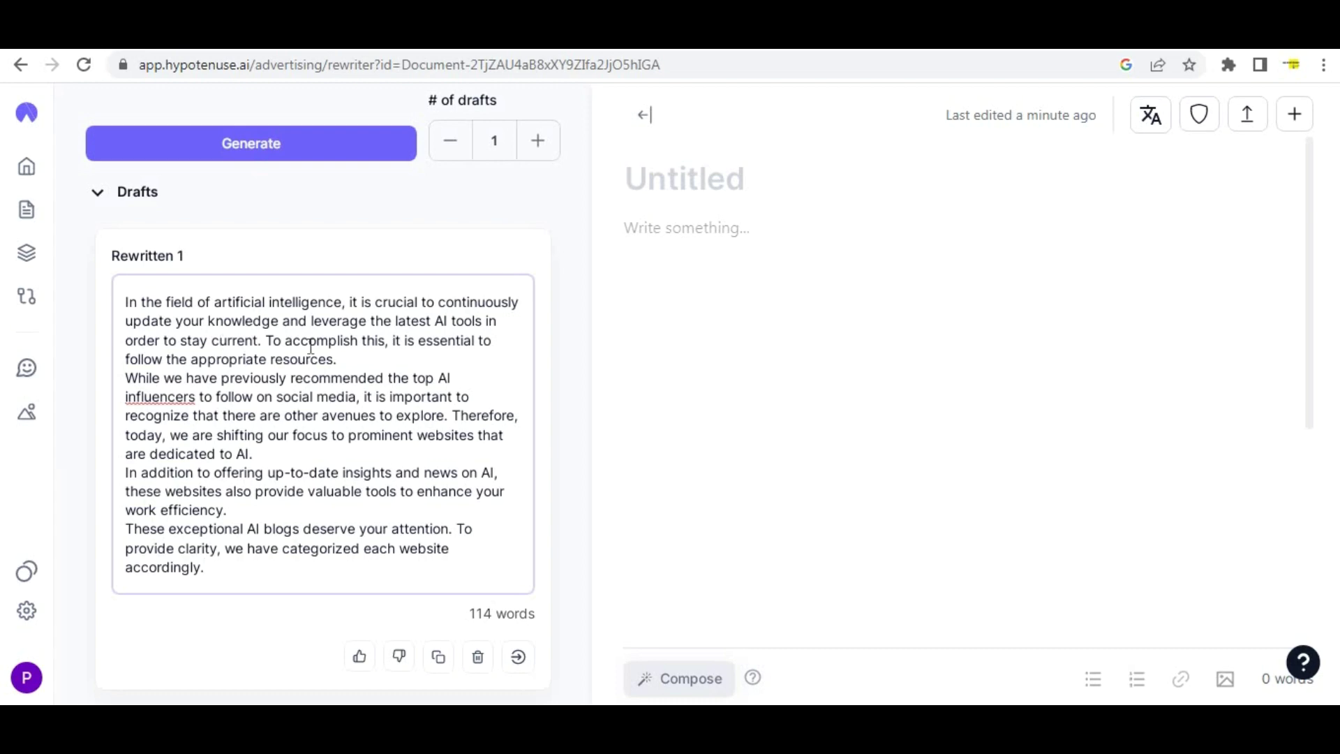
scroll(311, 346, up, 7)
drag(111, 234, 389, 495)
click(342, 349)
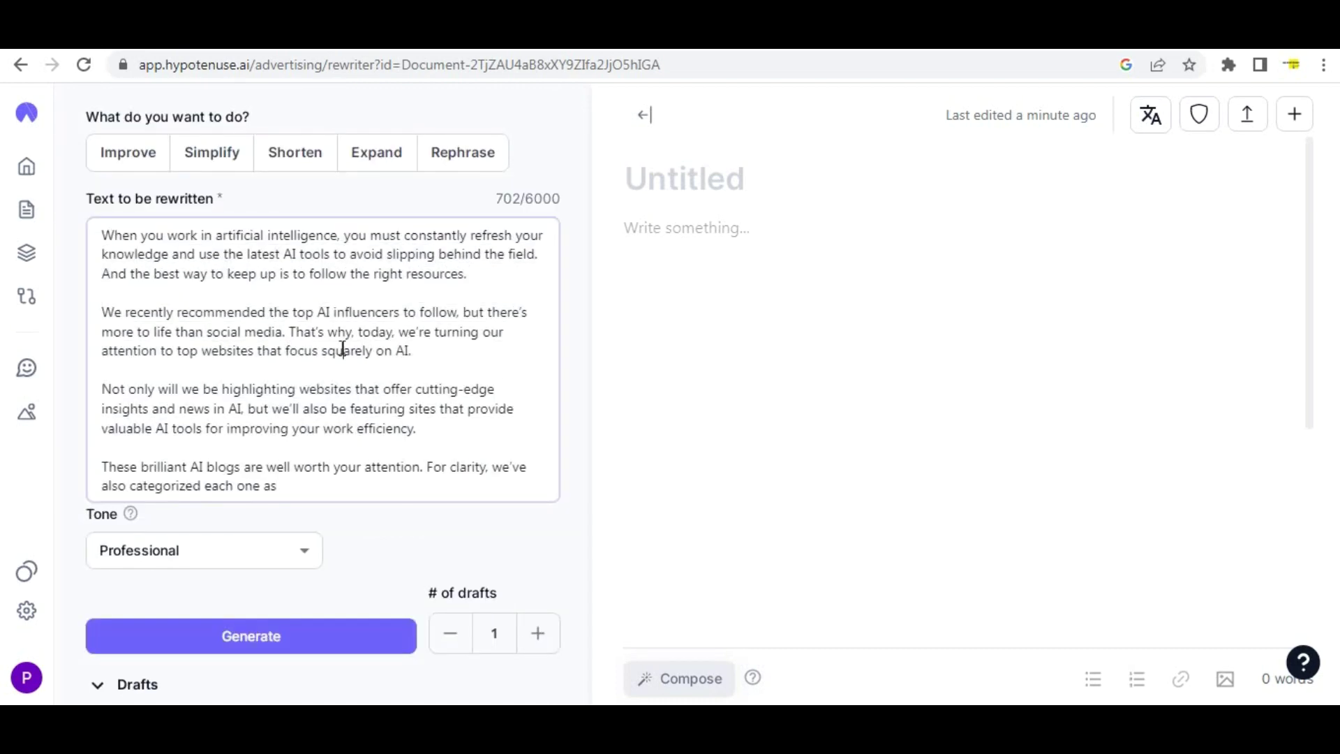
scroll(377, 380, down, 7)
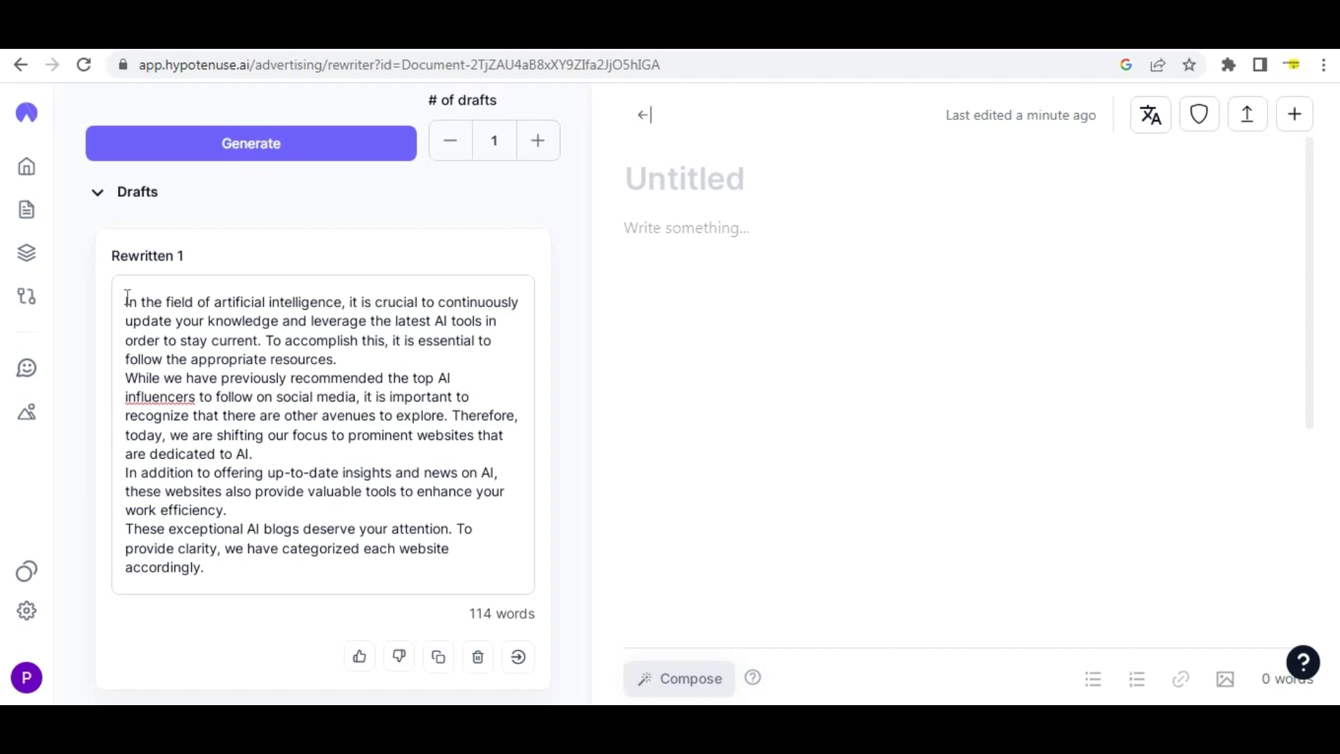
Return to the Home dashboard and look through its recommended tools and quick actions
click(26, 168)
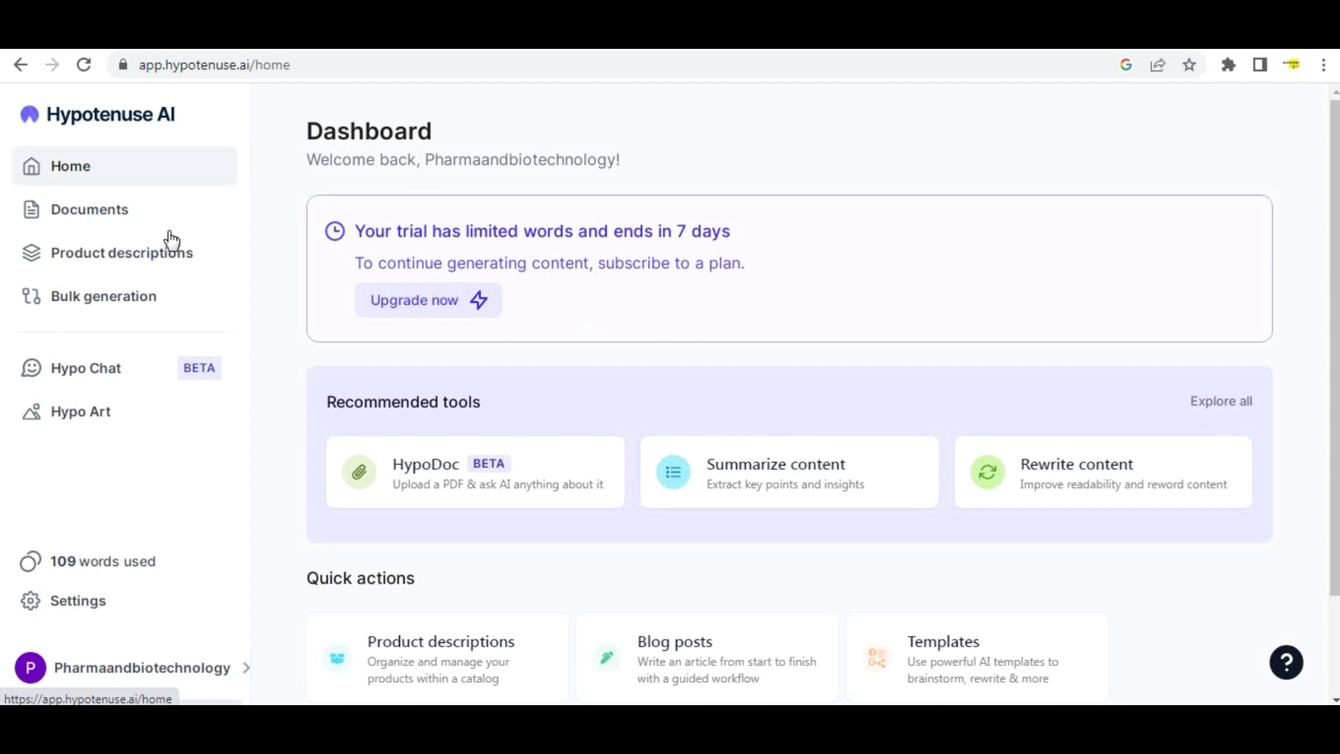
scroll(151, 235, down, 1)
scroll(150, 238, down, 1)
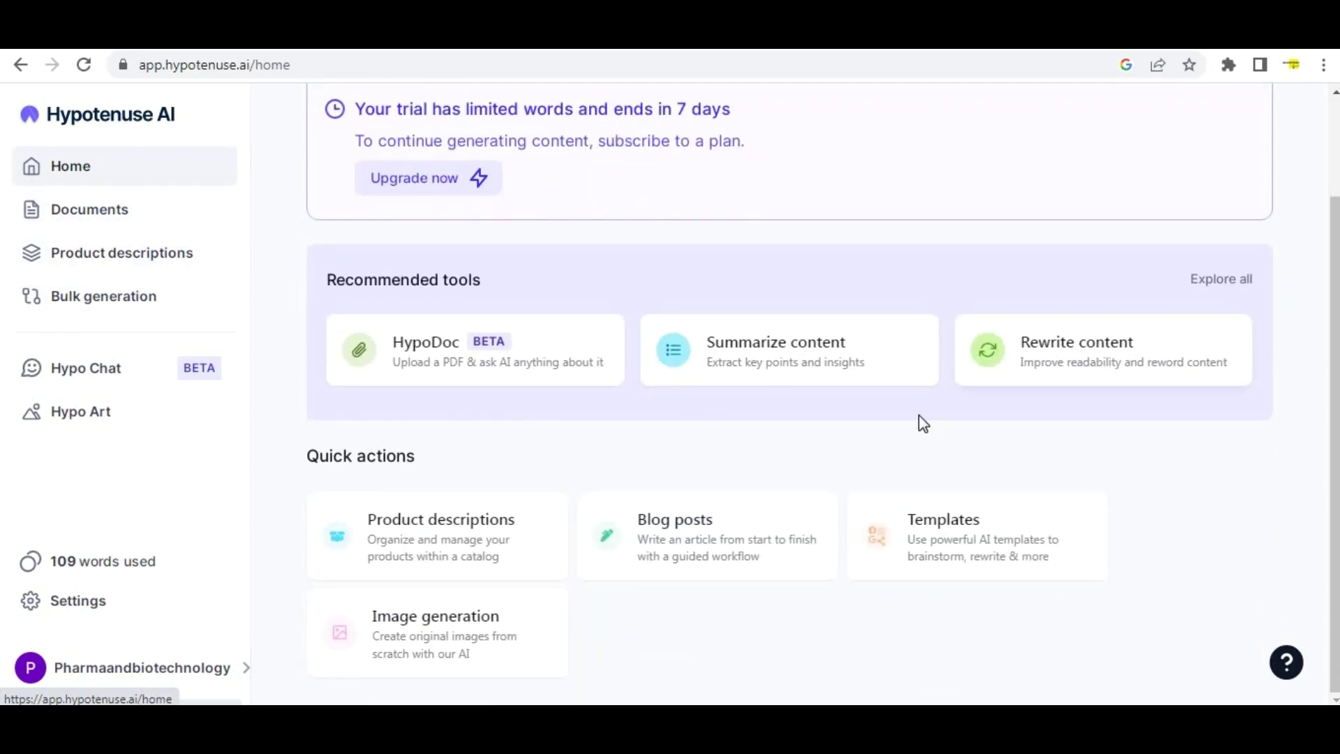
scroll(920, 422, up, 2)
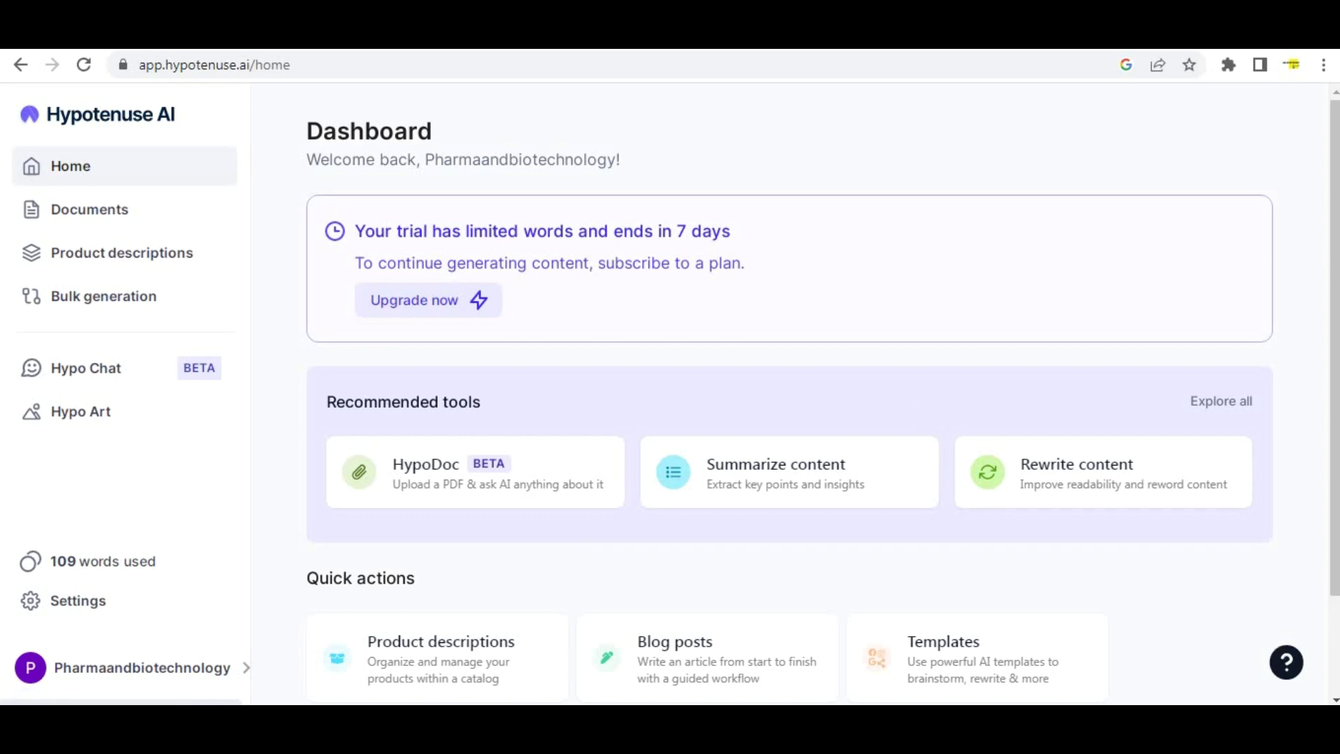
click(1161, 715)
click(1191, 627)
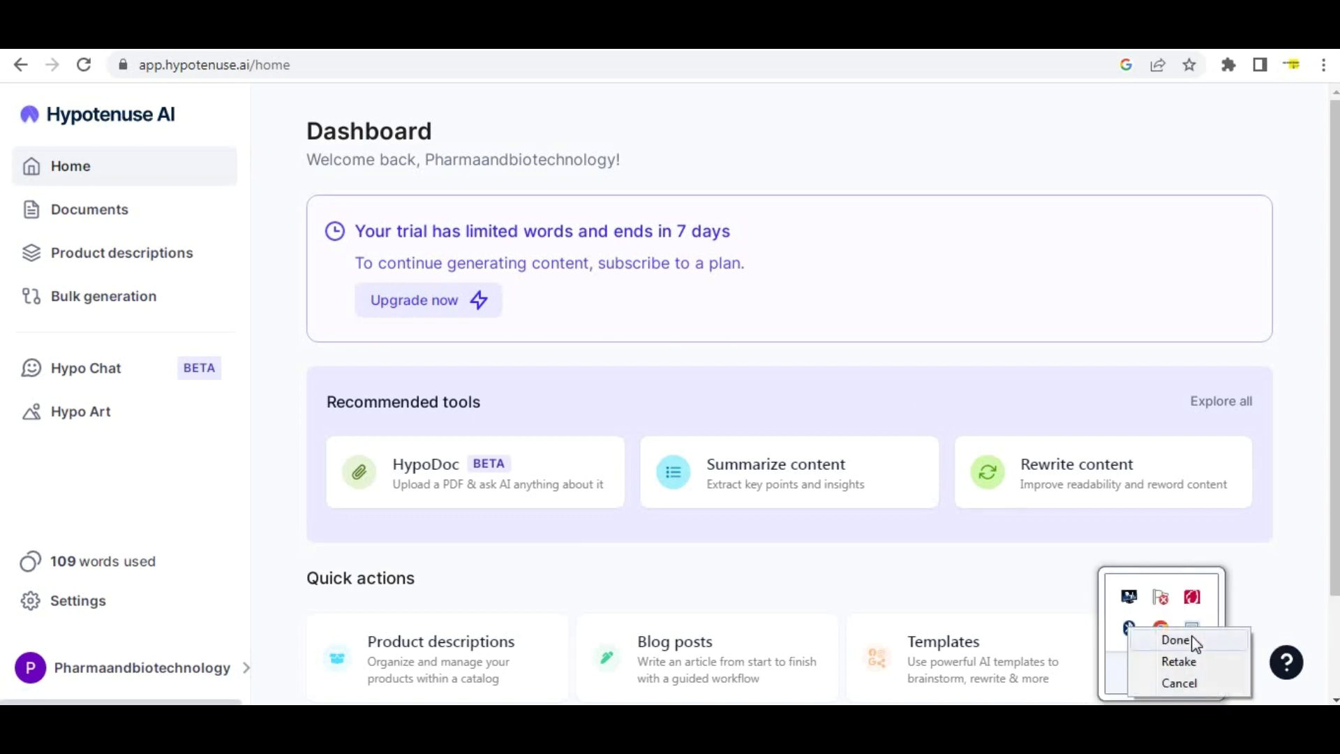